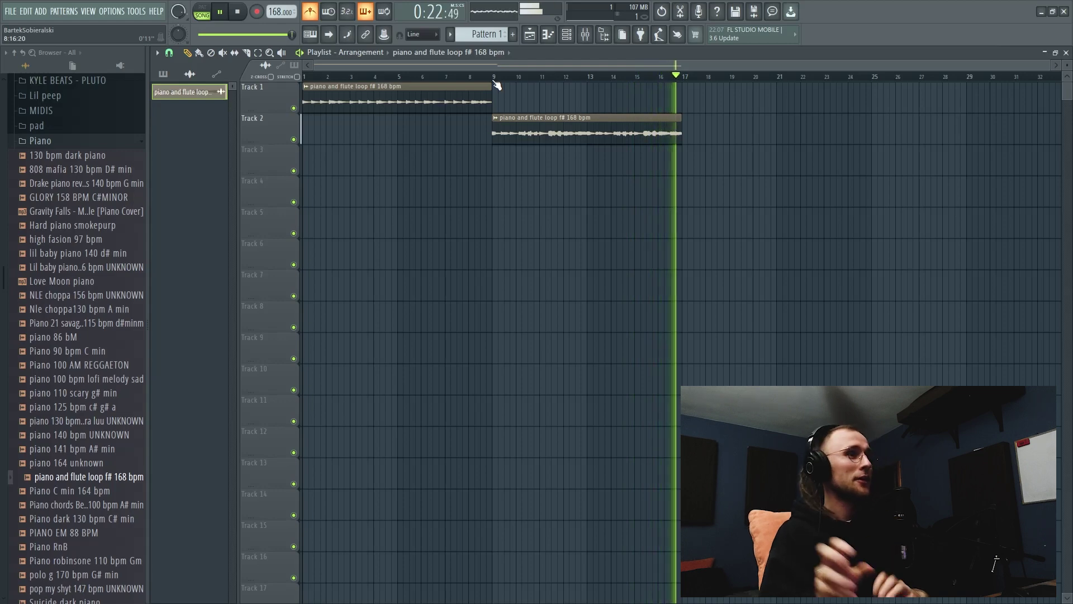
Stop playback and expand the 2 TRAP sample folder to browse its drum kits.
{"action": "key", "text": "space"}
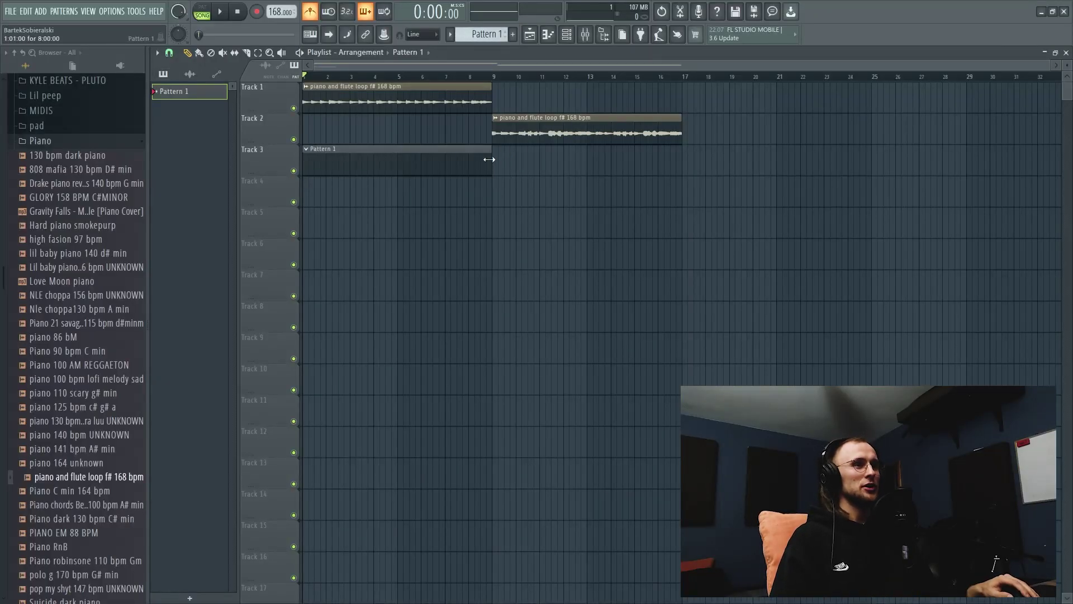
{"action": "scroll", "coordinate": [133, 174], "scroll_direction": "up", "scroll_amount": 8}
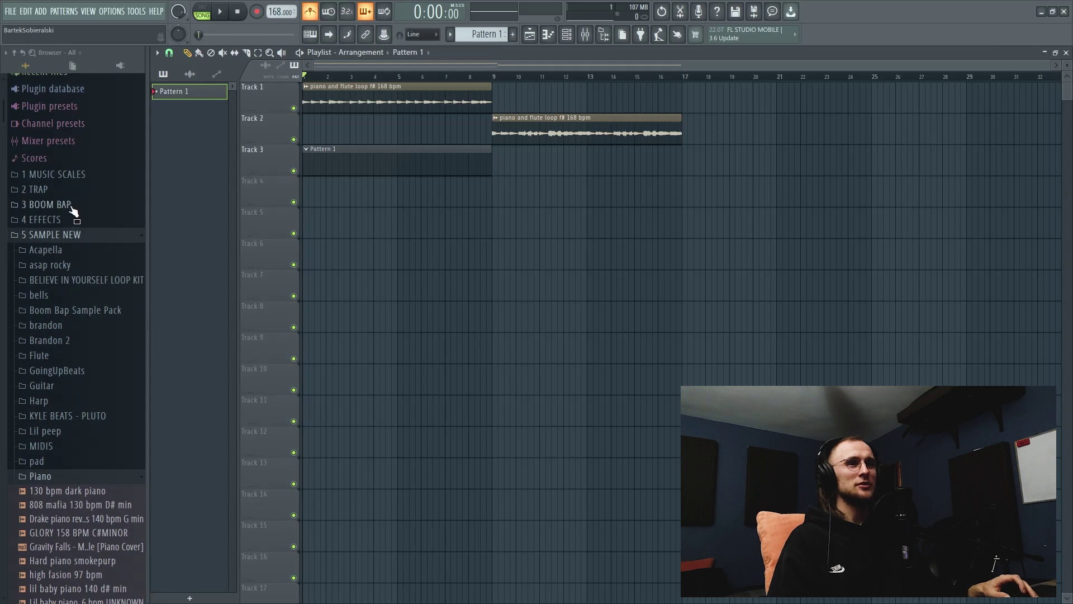
{"action": "left_click", "coordinate": [72, 190]}
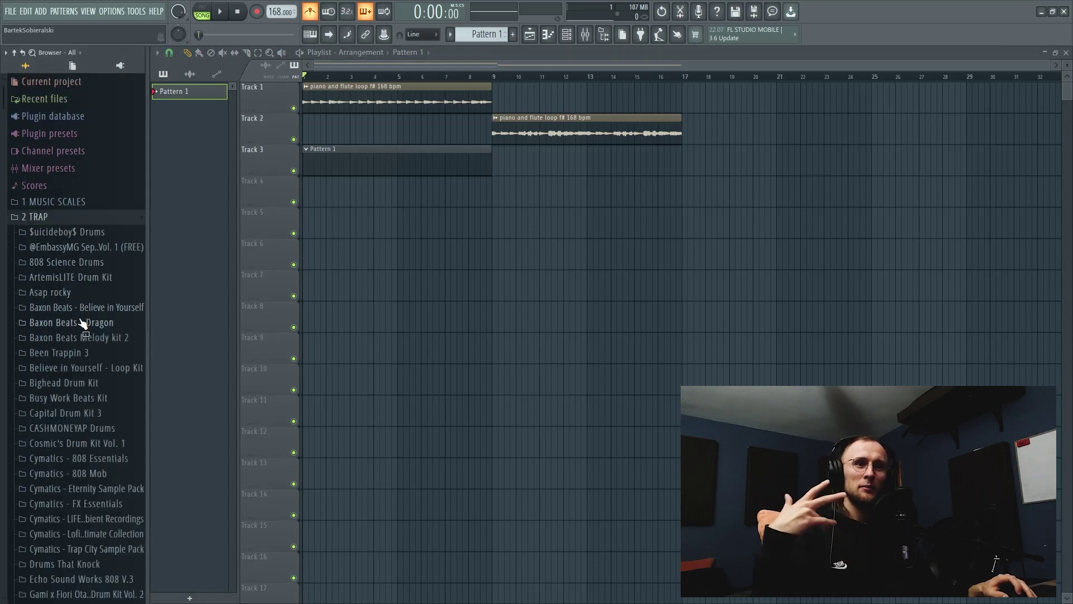
{"action": "scroll", "coordinate": [81, 344], "scroll_direction": "down", "scroll_amount": 3}
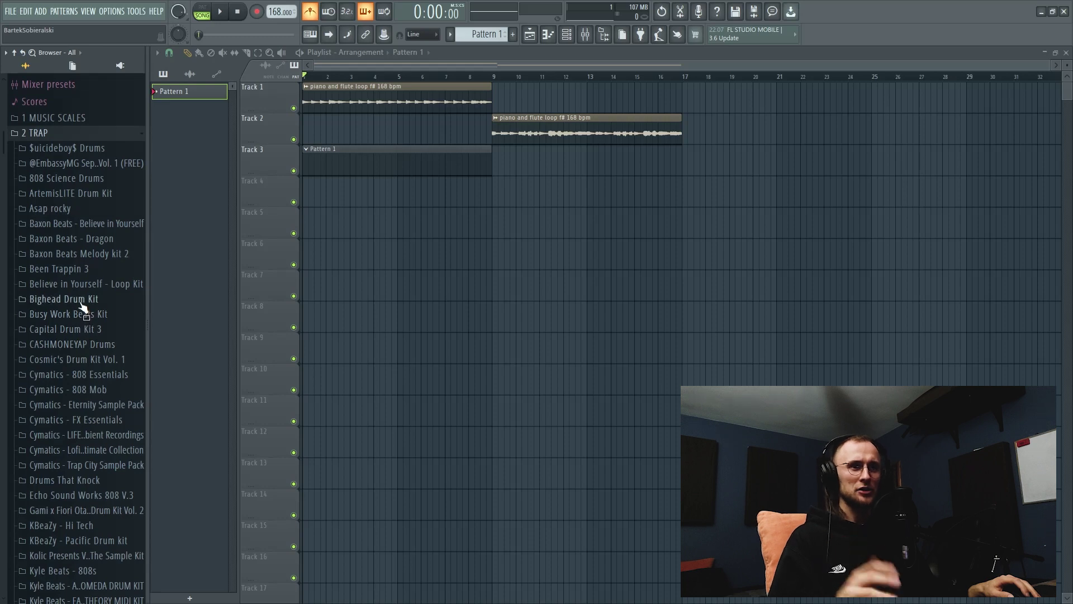
In the Bighead Drum Kit's KBH_drums samples, open KBH_hihat_closed and preview KBH_hihat_closed_bighead_04.
{"action": "left_click", "coordinate": [82, 306]}
{"action": "left_click", "coordinate": [81, 316]}
{"action": "left_click", "coordinate": [82, 345]}
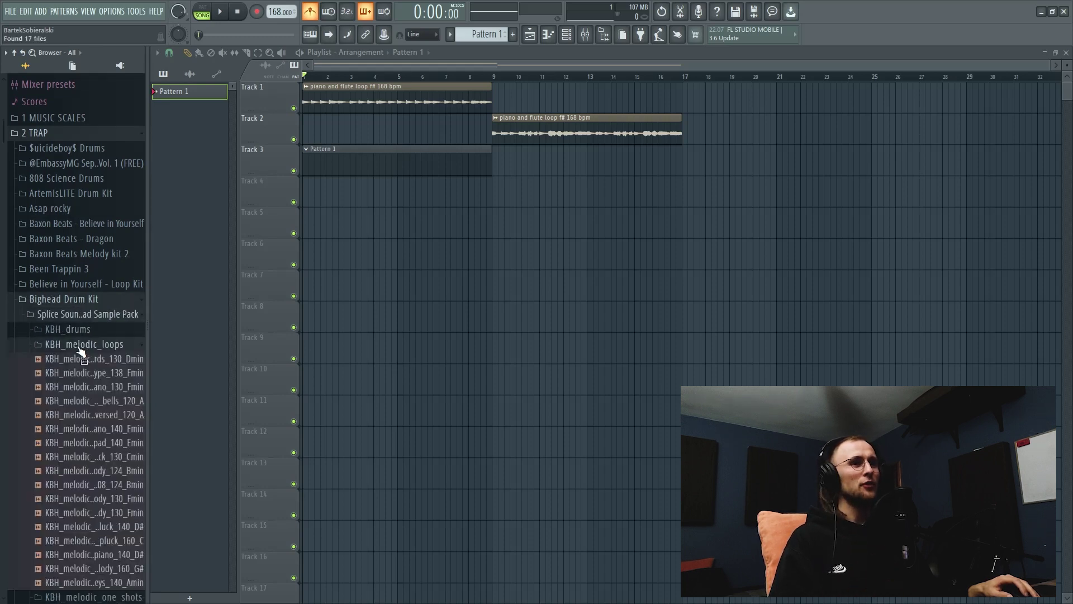
{"action": "left_click", "coordinate": [79, 330]}
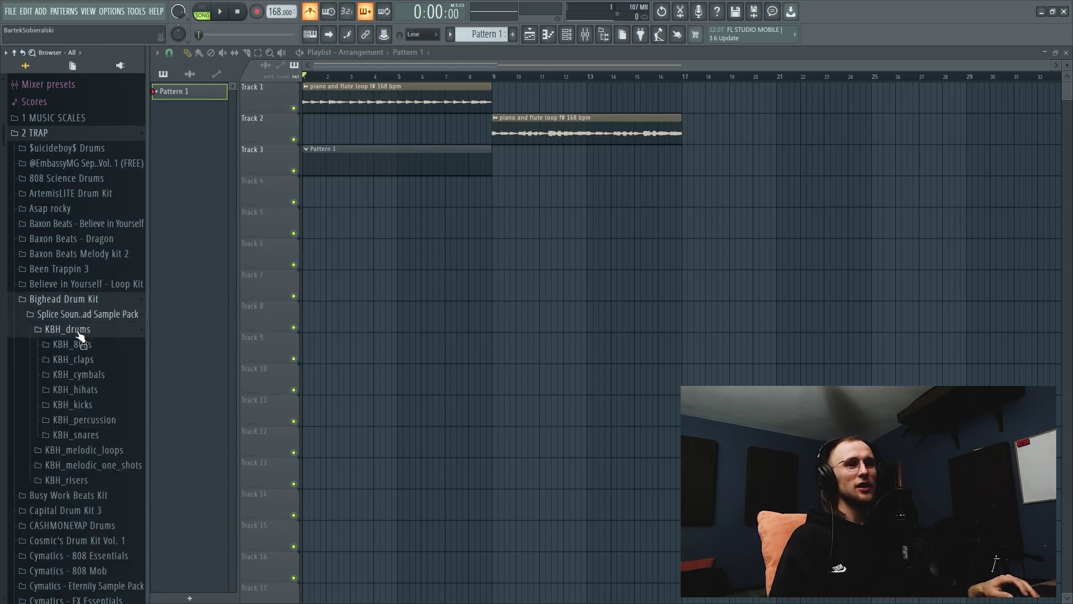
{"action": "left_click", "coordinate": [91, 376]}
{"action": "left_click", "coordinate": [92, 378]}
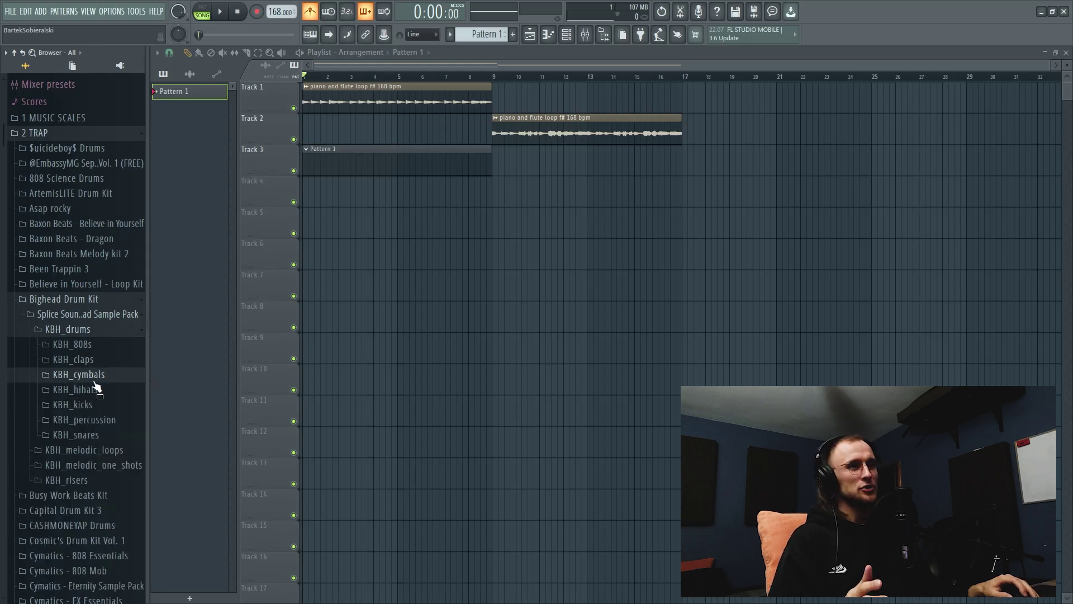
{"action": "left_click", "coordinate": [96, 394]}
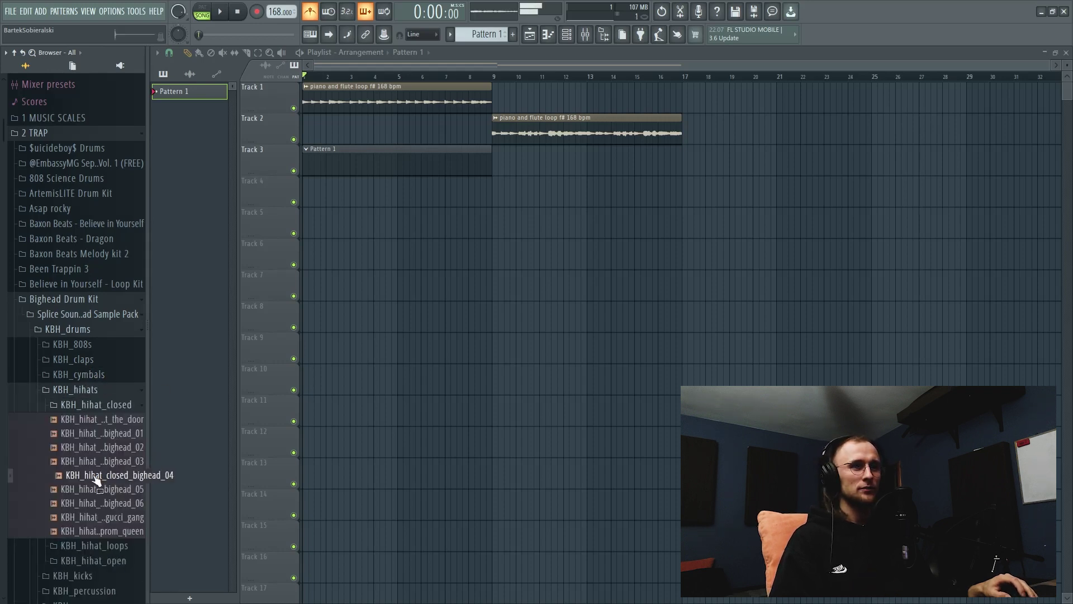
Add KBH_hihat_closed_bighead_04 as a channel and fill its pattern on every 2 steps.
{"action": "left_click", "coordinate": [566, 34]}
{"action": "left_click_drag", "start_coordinate": [138, 476], "coordinate": [401, 191]}
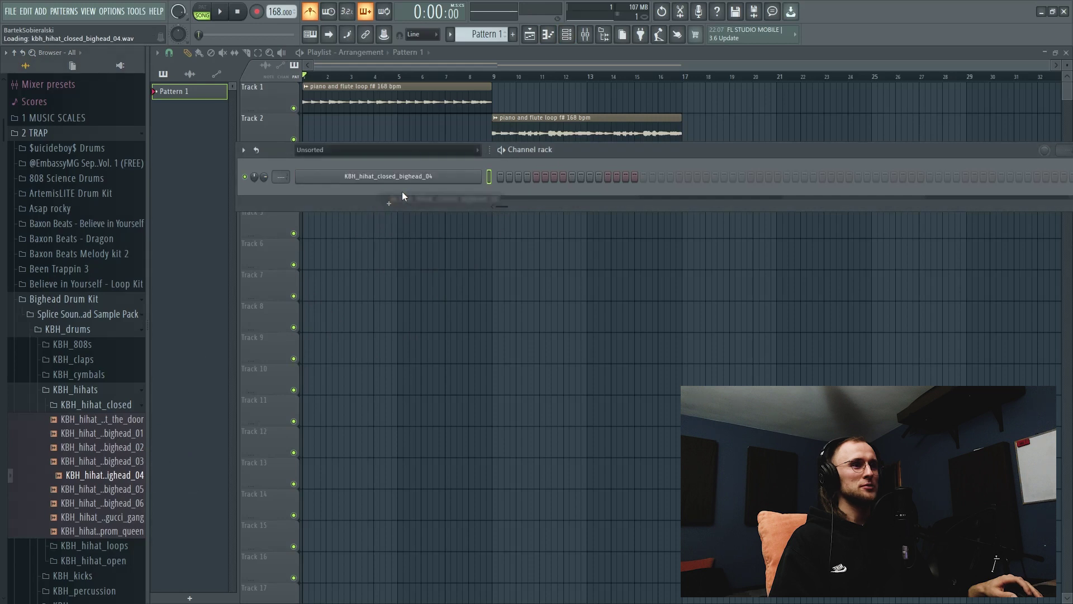
{"action": "right_click", "coordinate": [406, 183]}
{"action": "left_click", "coordinate": [626, 213]}
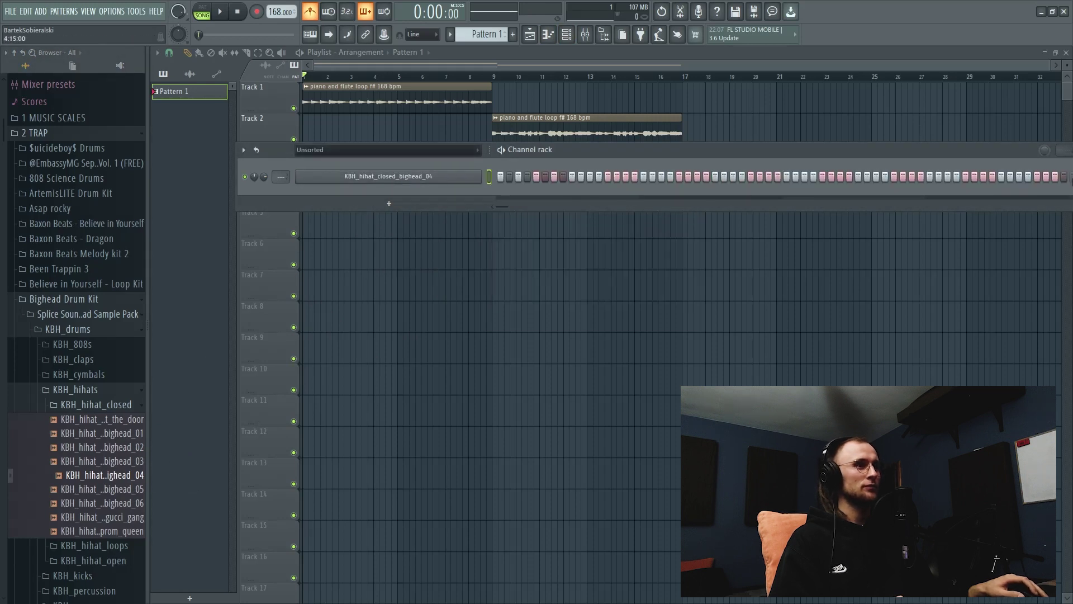
{"action": "right_click", "coordinate": [472, 176]}
{"action": "left_click", "coordinate": [615, 211]}
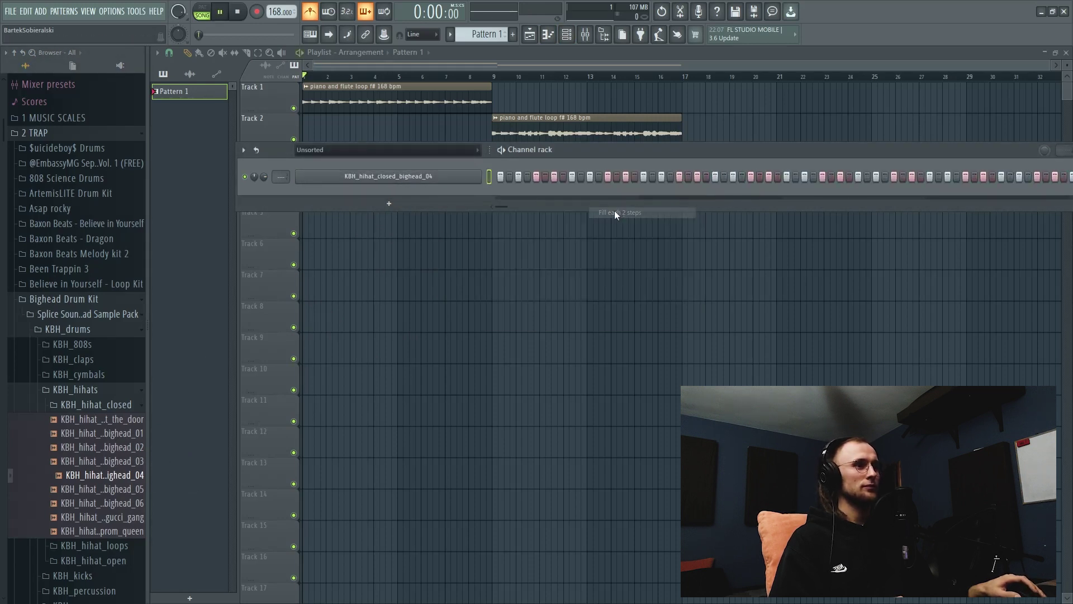
Delete the hi-hat notes from bar 5 onward and duplicate the first four bars into bars 5 to 8.
{"action": "key", "text": "space"}
{"action": "right_click", "coordinate": [475, 176]}
{"action": "left_click", "coordinate": [494, 177]}
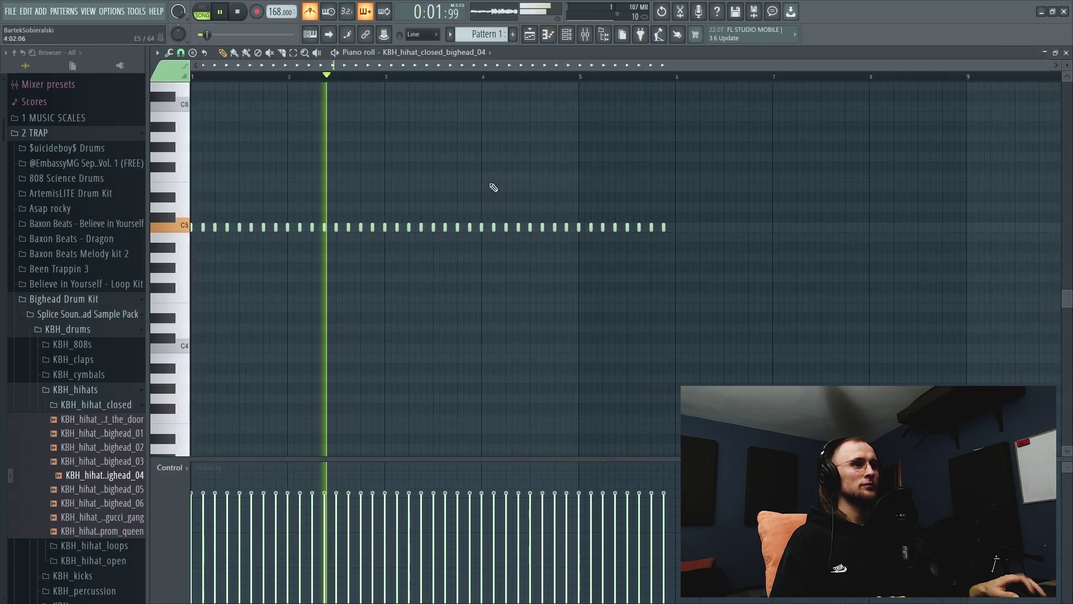
{"action": "left_click_drag", "start_coordinate": [689, 203], "coordinate": [580, 268]}
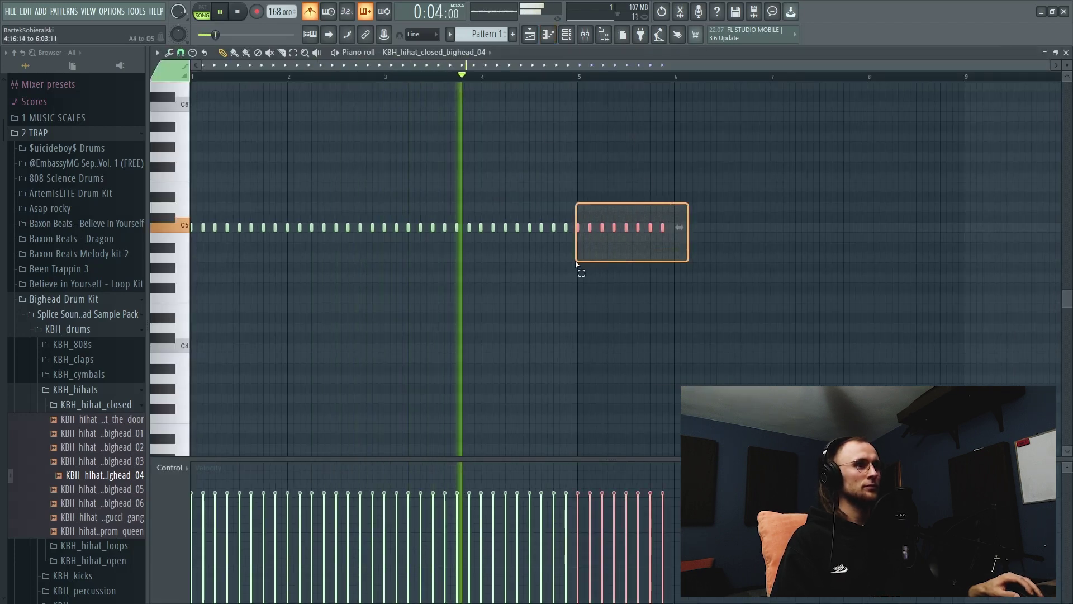
{"action": "key", "text": "Delete"}
{"action": "key", "text": "ctrl+b"}
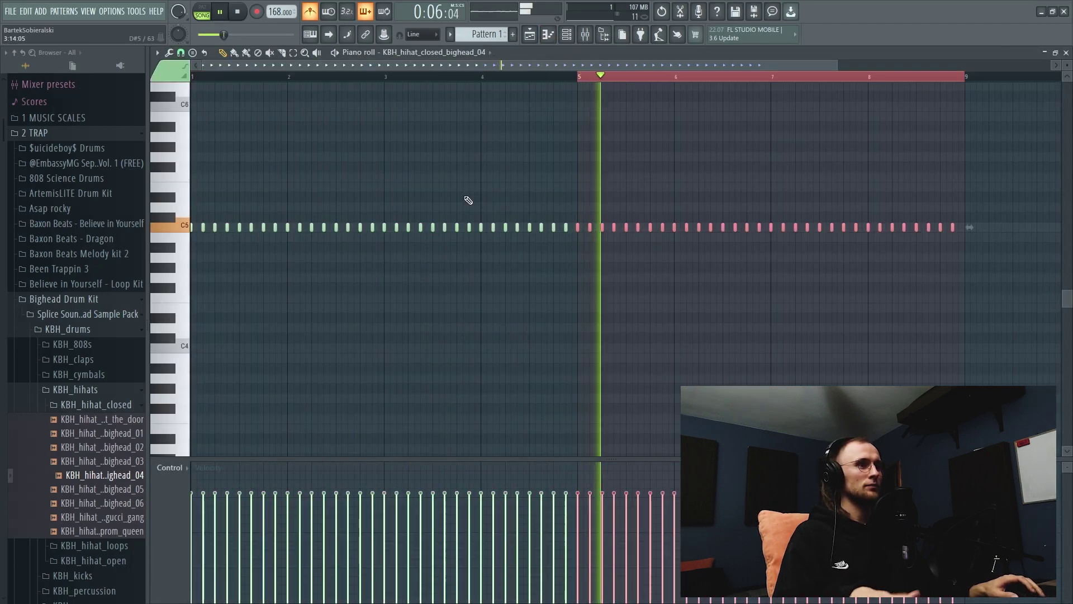
Return to the channel rack, move it below track 3 and set its filter to show all channels.
{"action": "key", "text": "F7"}
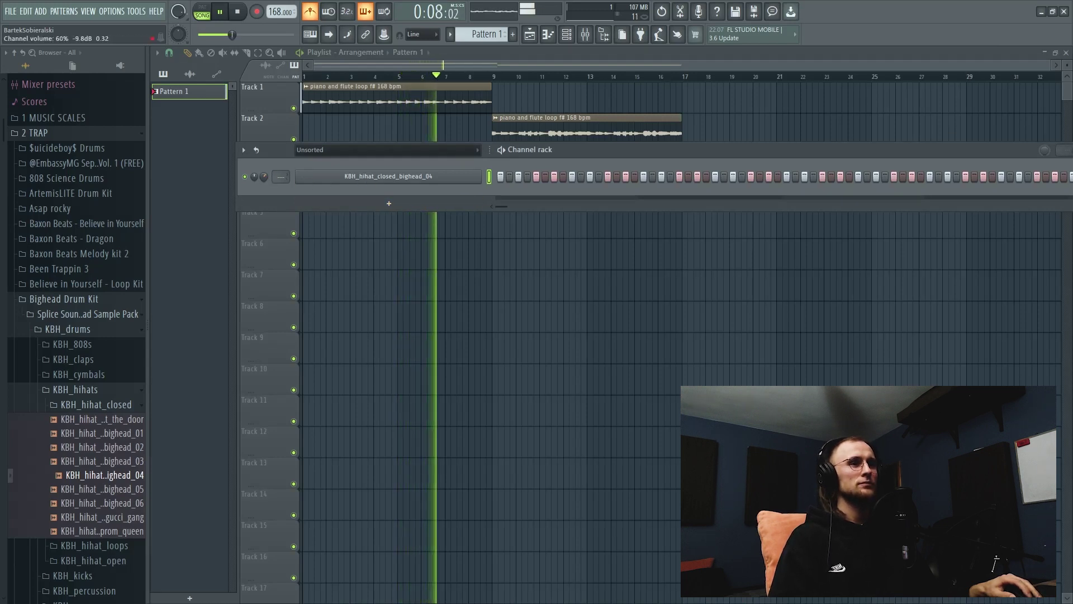
{"action": "left_click_drag", "start_coordinate": [625, 164], "coordinate": [643, 217]}
{"action": "left_click", "coordinate": [369, 205]}
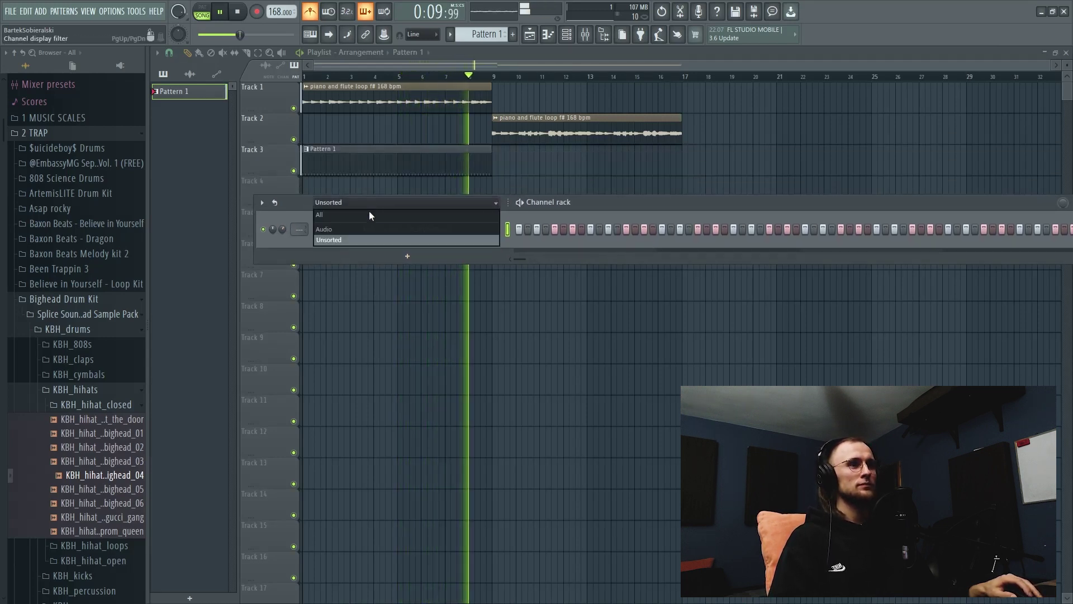
{"action": "left_click", "coordinate": [367, 215]}
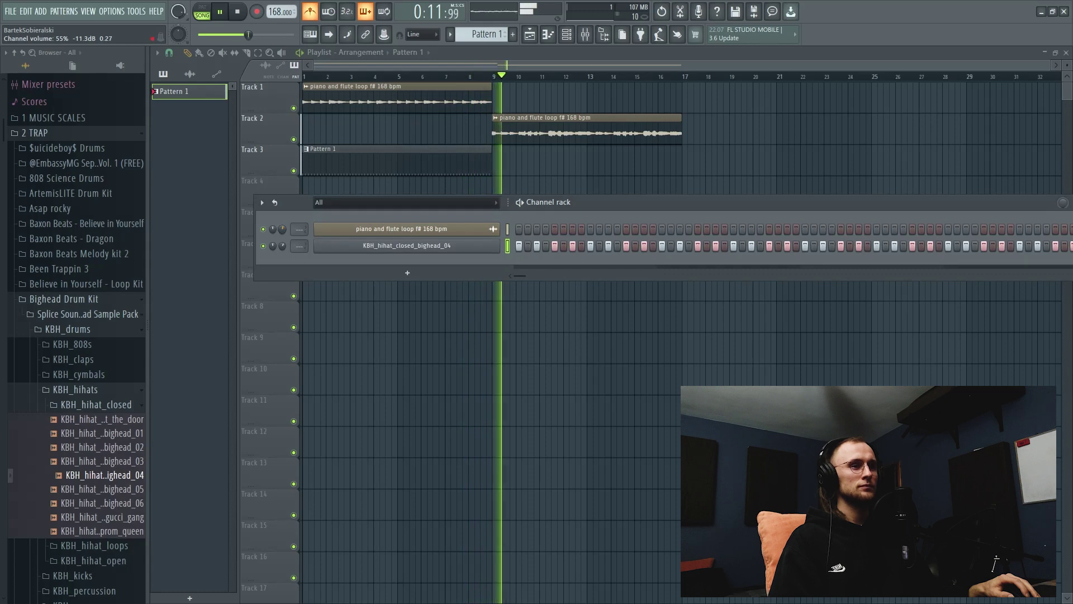
Place a second Pattern 1 clip on Track 3 starting at bar 9.
{"action": "key", "text": "F6"}
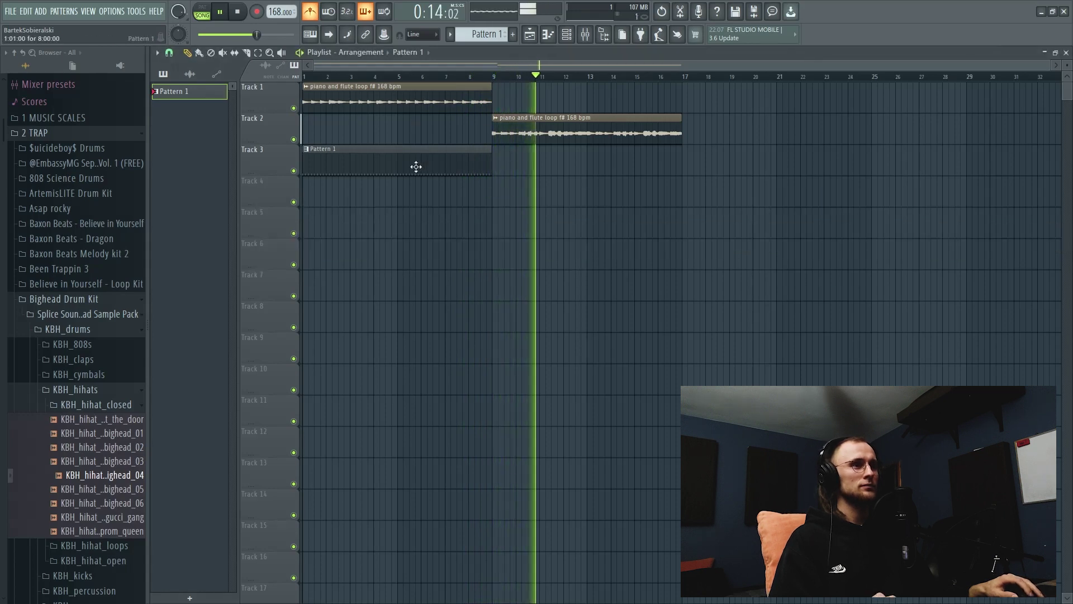
{"action": "left_click_drag", "start_coordinate": [621, 166], "coordinate": [606, 166]}
Open the hi-hat channel's piano roll and set the note snap to 1/3 step.
{"action": "left_click", "coordinate": [587, 38]}
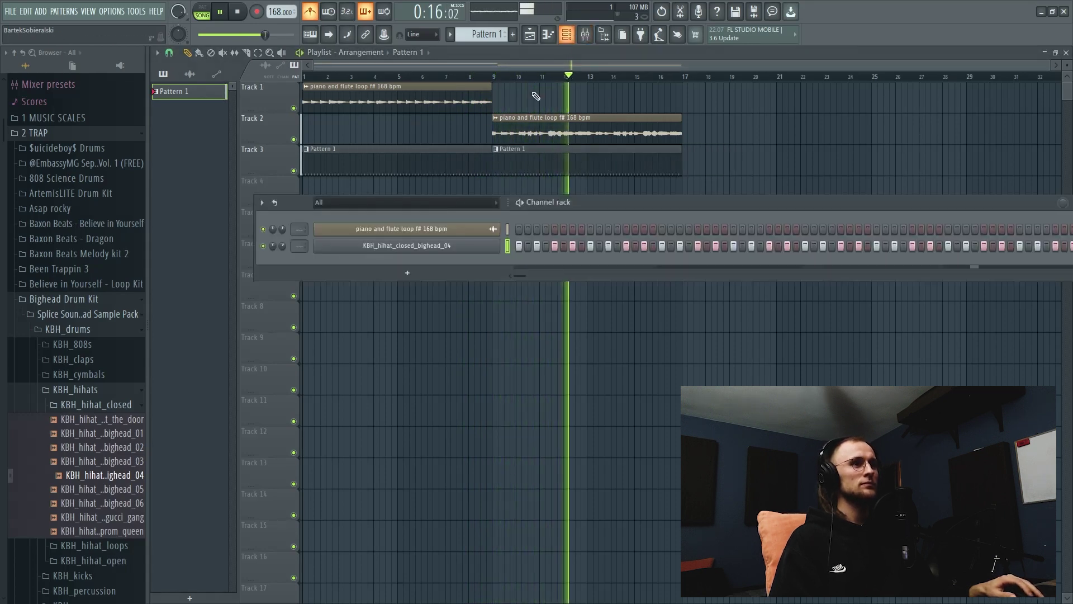
{"action": "right_click", "coordinate": [420, 250]}
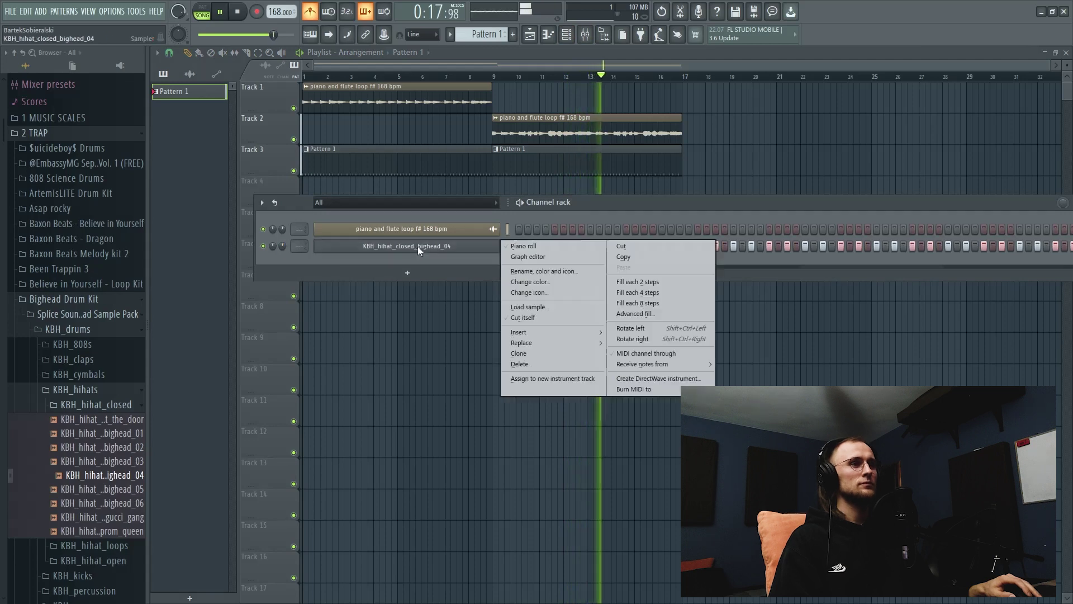
{"action": "left_click", "coordinate": [523, 246]}
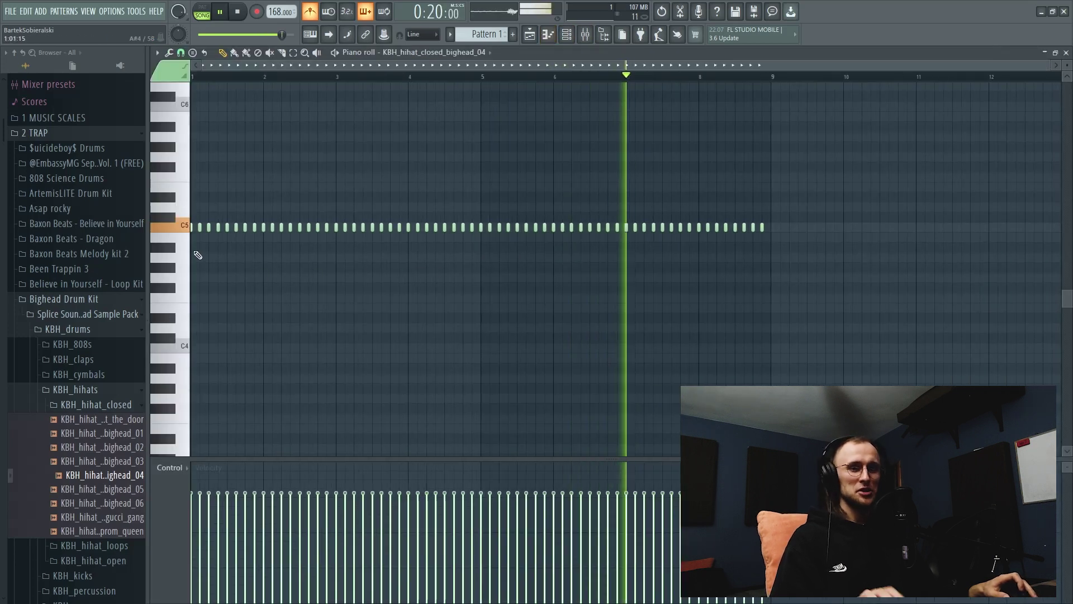
{"action": "scroll", "coordinate": [213, 257], "scroll_direction": "up", "scroll_amount": 3, "text": "ctrl"}
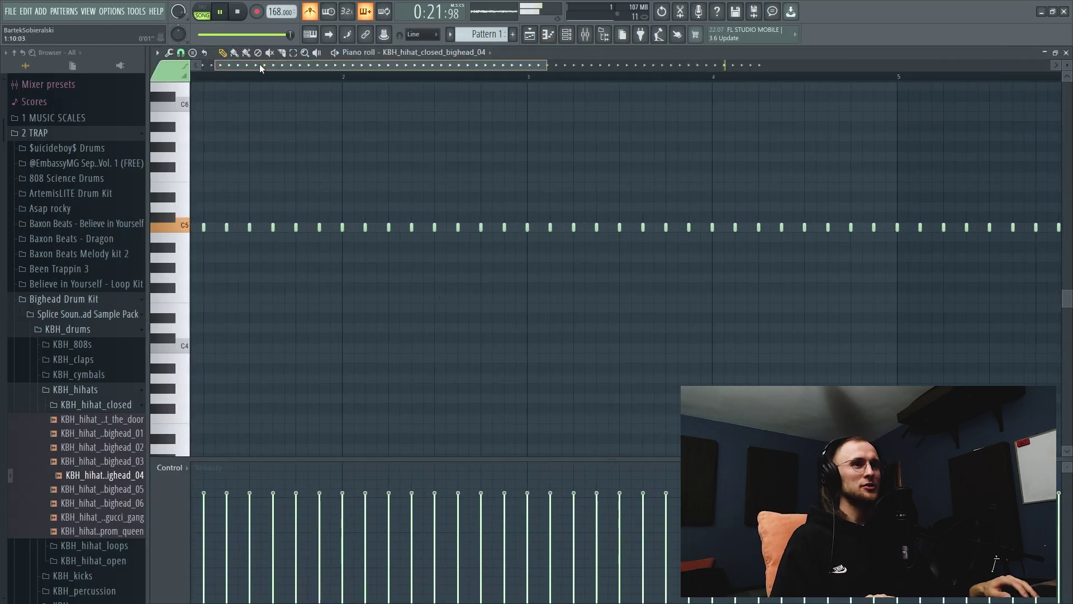
{"action": "left_click", "coordinate": [181, 52]}
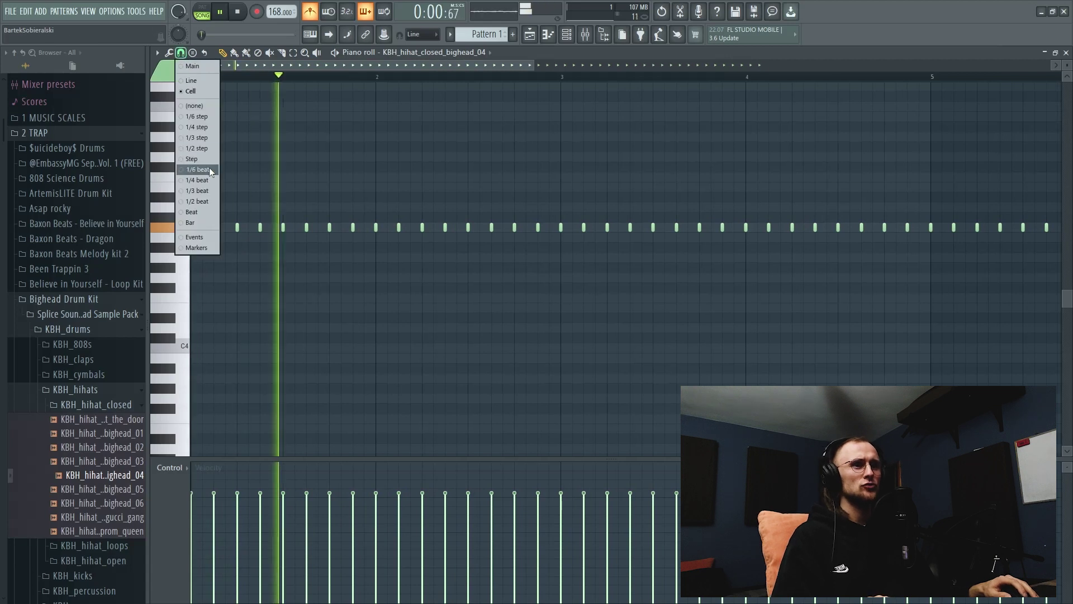
{"action": "left_click", "coordinate": [197, 138]}
Create a three-note roll of 1/3-step C5 hi-hats at the start of bar 1.
{"action": "scroll", "coordinate": [193, 227], "scroll_direction": "up", "scroll_amount": 3, "text": "ctrl"}
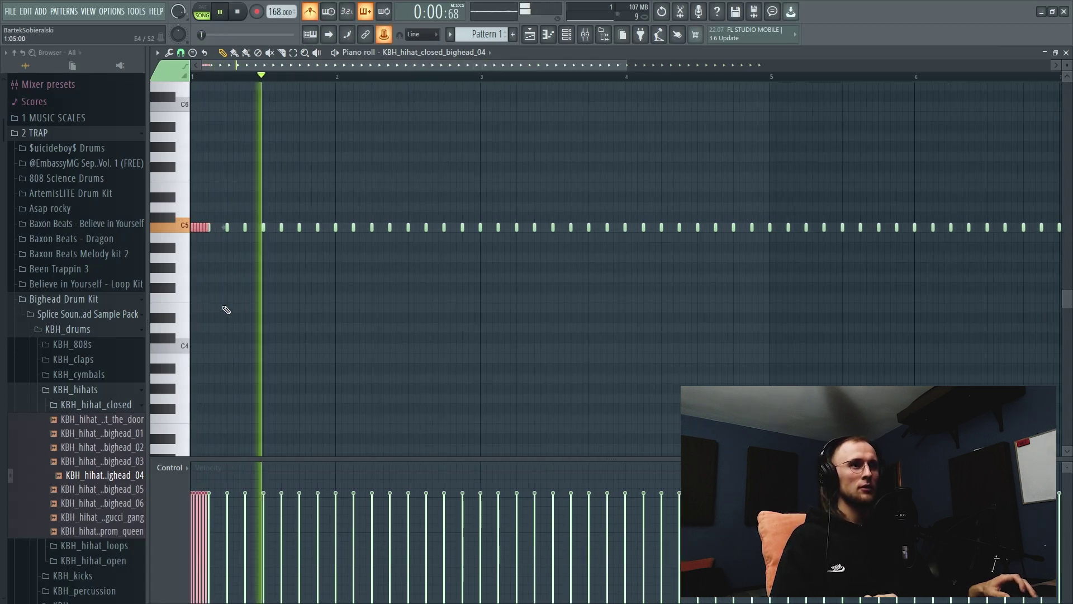
{"action": "key", "text": "space"}
{"action": "scroll", "coordinate": [222, 68], "scroll_direction": "down", "scroll_amount": 1}
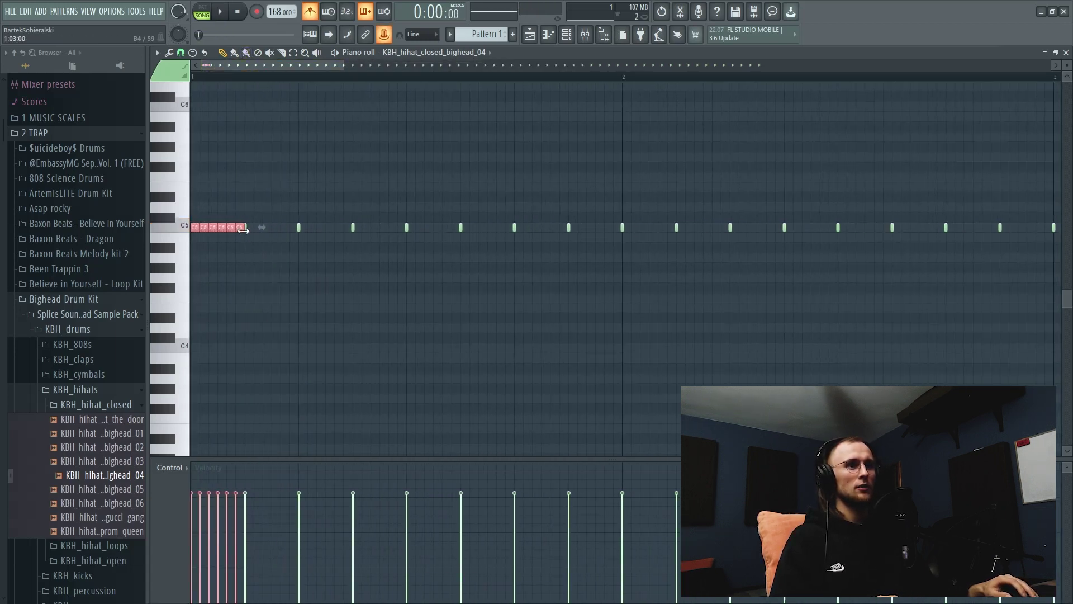
{"action": "scroll", "coordinate": [228, 237], "scroll_direction": "down", "scroll_amount": 3, "text": "ctrl"}
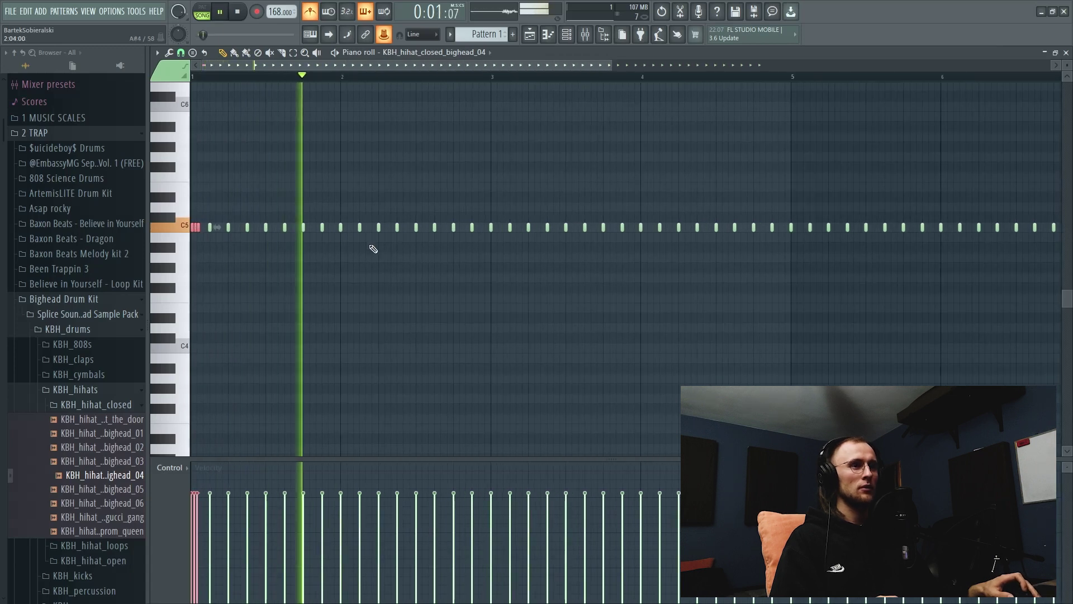
Add a G4 hi-hat followed by a six-note 1/3-step G4 roll in bar 2, with descending velocities.
{"action": "scroll", "coordinate": [373, 246], "scroll_direction": "up", "scroll_amount": 2, "text": "ctrl"}
{"action": "scroll", "coordinate": [340, 279], "scroll_direction": "up", "scroll_amount": 2, "text": "ctrl"}
{"action": "left_click", "coordinate": [341, 278]}
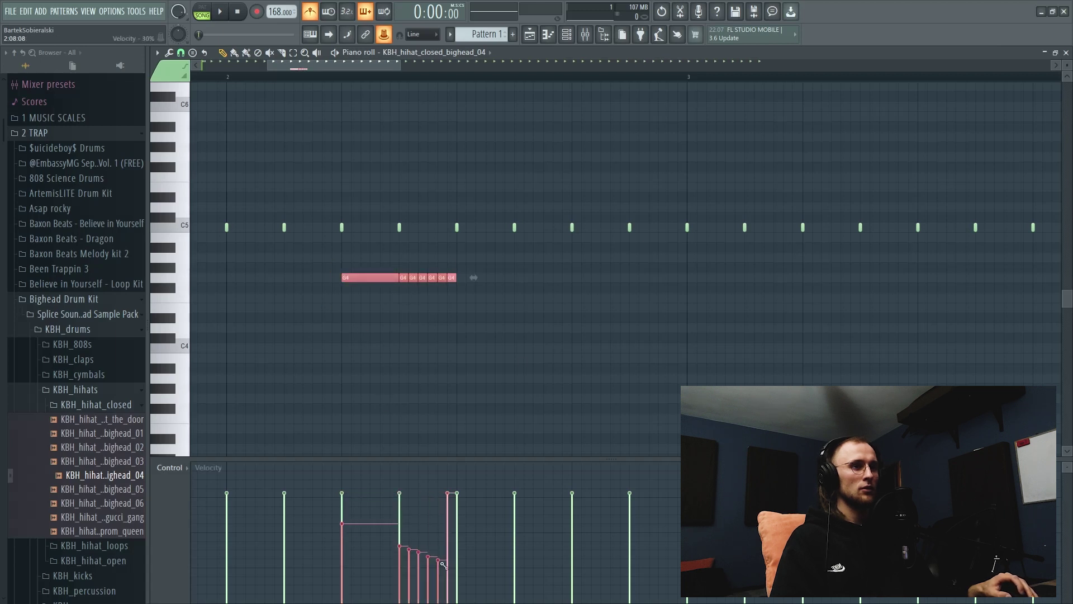
{"action": "scroll", "coordinate": [449, 400], "scroll_direction": "down", "scroll_amount": 4, "text": "ctrl"}
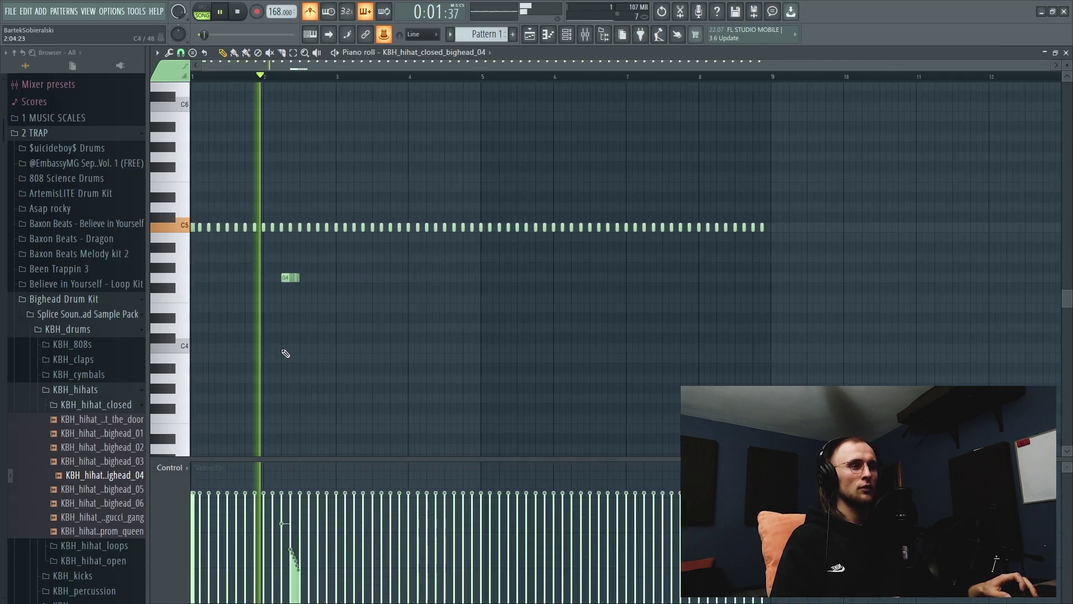
Insert an extra C5 hi-hat midway between two existing hits in bar 3 and play the pattern.
{"action": "scroll", "coordinate": [467, 275], "scroll_direction": "up", "scroll_amount": 5, "text": "ctrl"}
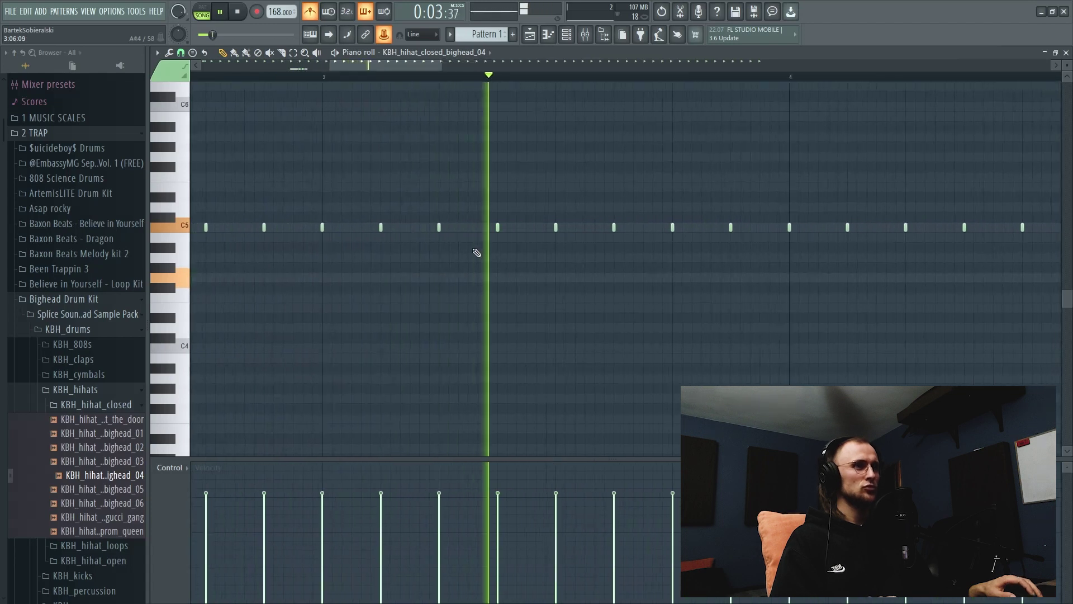
{"action": "key", "text": "space"}
{"action": "left_click", "coordinate": [464, 227]}
{"action": "scroll", "coordinate": [484, 239], "scroll_direction": "down", "scroll_amount": 5, "text": "ctrl"}
{"action": "key", "text": "space"}
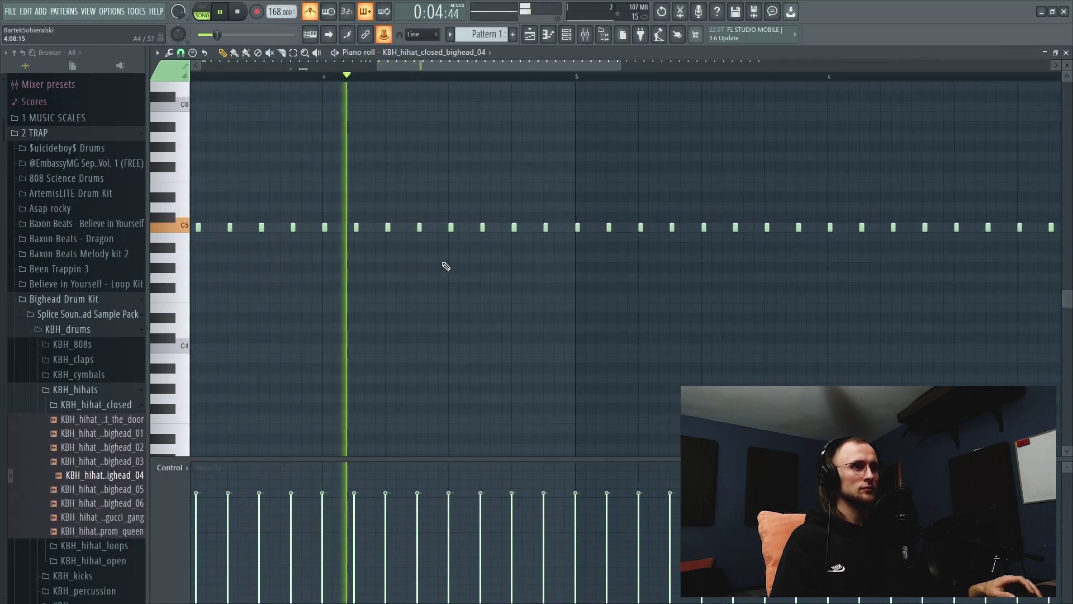
Add a three-note C5 roll in bar 4 and turn its last two hits into descending pairs on E4 and D4.
{"action": "scroll", "coordinate": [442, 263], "scroll_direction": "up", "scroll_amount": 5, "text": "ctrl"}
{"action": "key", "text": "space"}
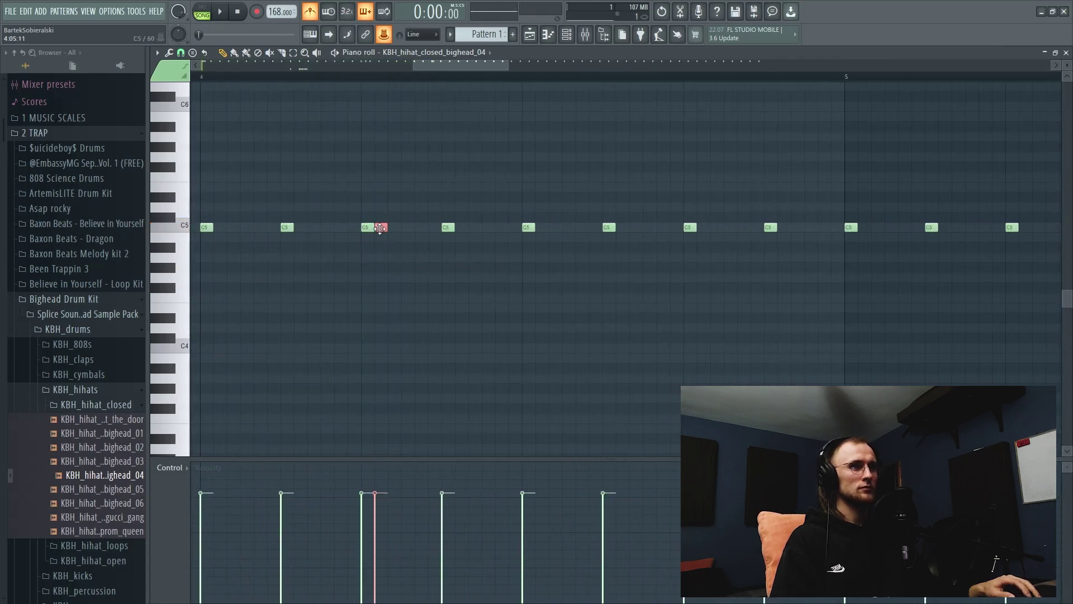
{"action": "scroll", "coordinate": [574, 245], "scroll_direction": "right", "scroll_amount": 3}
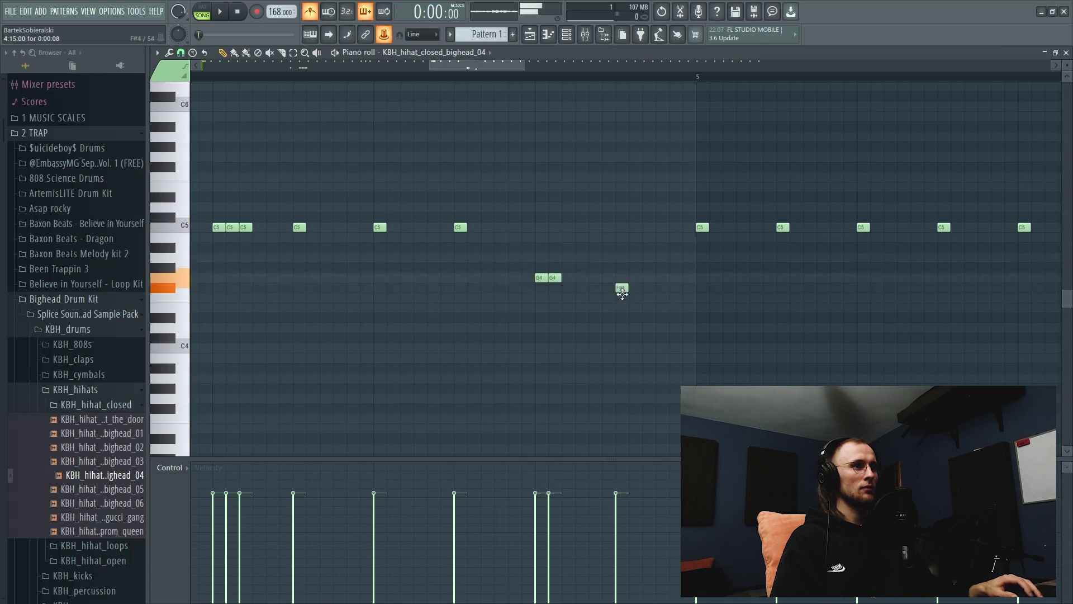
{"action": "scroll", "coordinate": [633, 299], "scroll_direction": "down", "scroll_amount": 3, "text": "ctrl"}
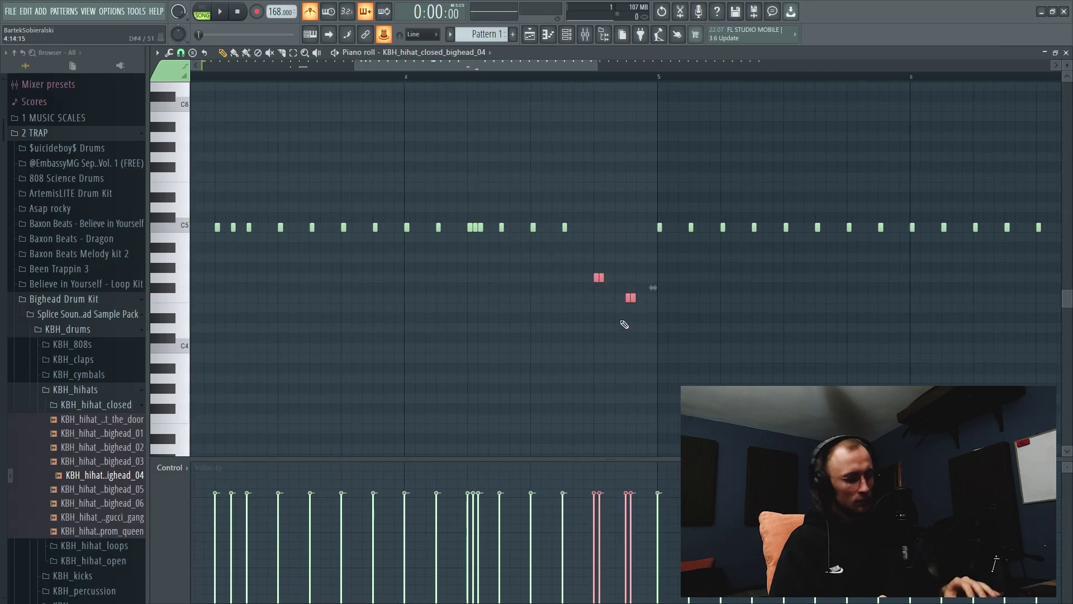
{"action": "key", "text": "space"}
Delete all hi-hat notes from bar 5 onward and stop playback.
{"action": "scroll", "coordinate": [625, 325], "scroll_direction": "down", "scroll_amount": 3, "text": "ctrl"}
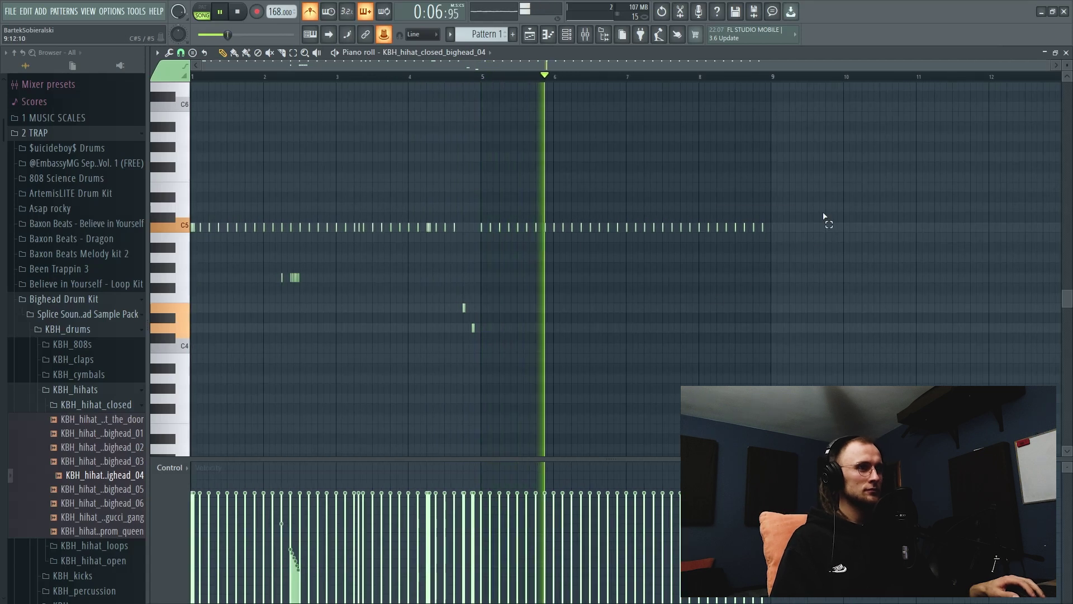
{"action": "left_click_drag", "start_coordinate": [824, 217], "coordinate": [481, 242]}
{"action": "key", "text": "Delete"}
{"action": "key", "text": "space"}
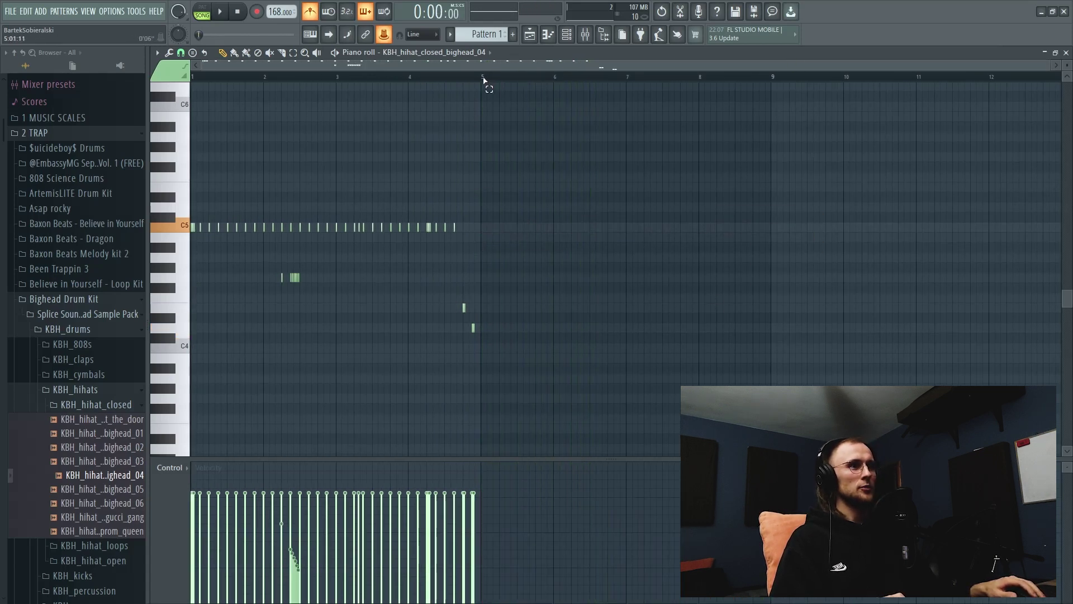
Duplicate the four-bar hi-hat pattern into bars 5–8 and turn its closing pairs into two single F4 hits.
{"action": "key", "text": "ctrl+a"}
{"action": "scroll", "coordinate": [331, 158], "scroll_direction": "up", "scroll_amount": 4}
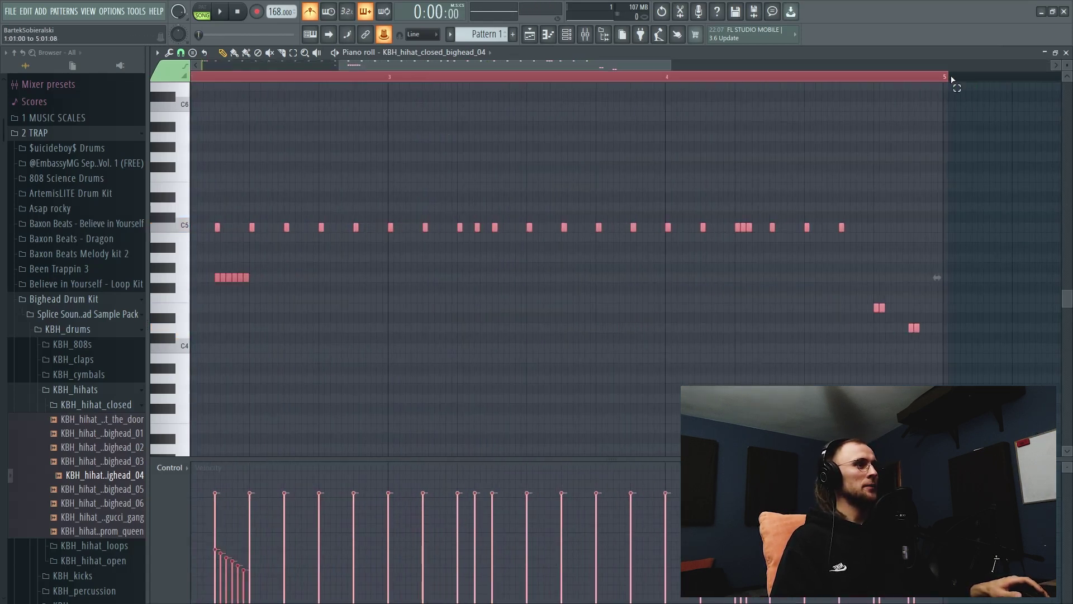
{"action": "key", "text": "ctrl+b"}
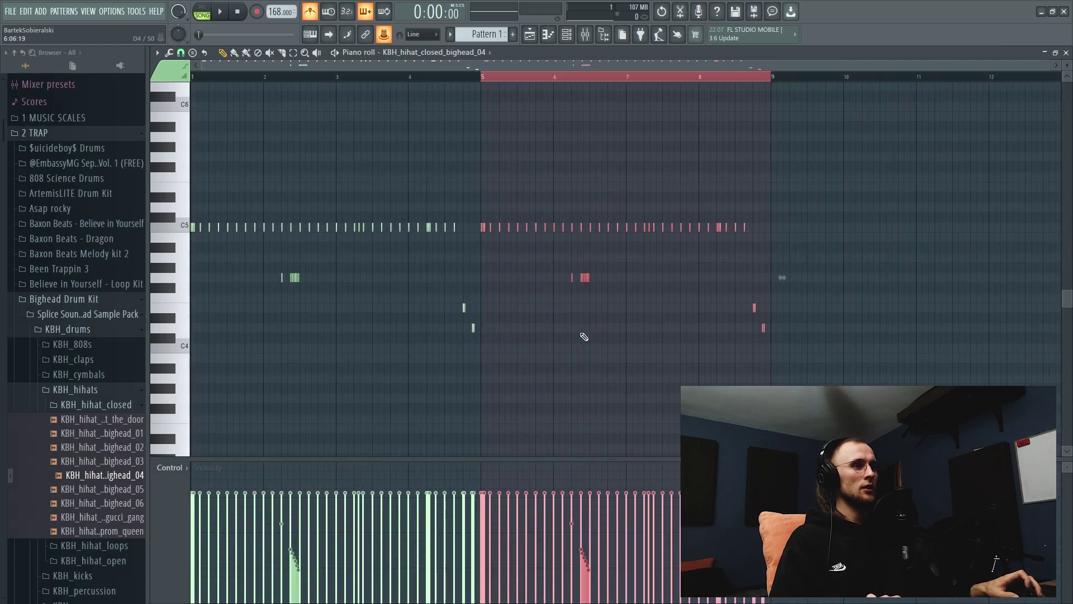
{"action": "scroll", "coordinate": [756, 308], "scroll_direction": "up", "scroll_amount": 1}
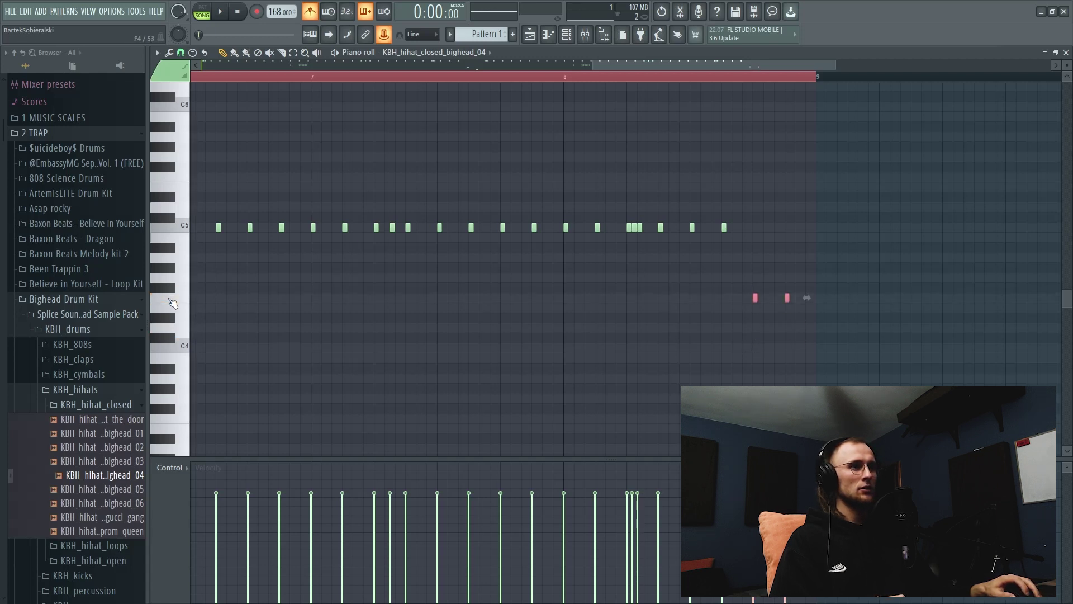
Play the beat and replace bar 6's G4 hit and roll with three evenly spaced hi-hat hits on D#5.
{"action": "key", "text": "space"}
{"action": "scroll", "coordinate": [643, 307], "scroll_direction": "down", "scroll_amount": 3}
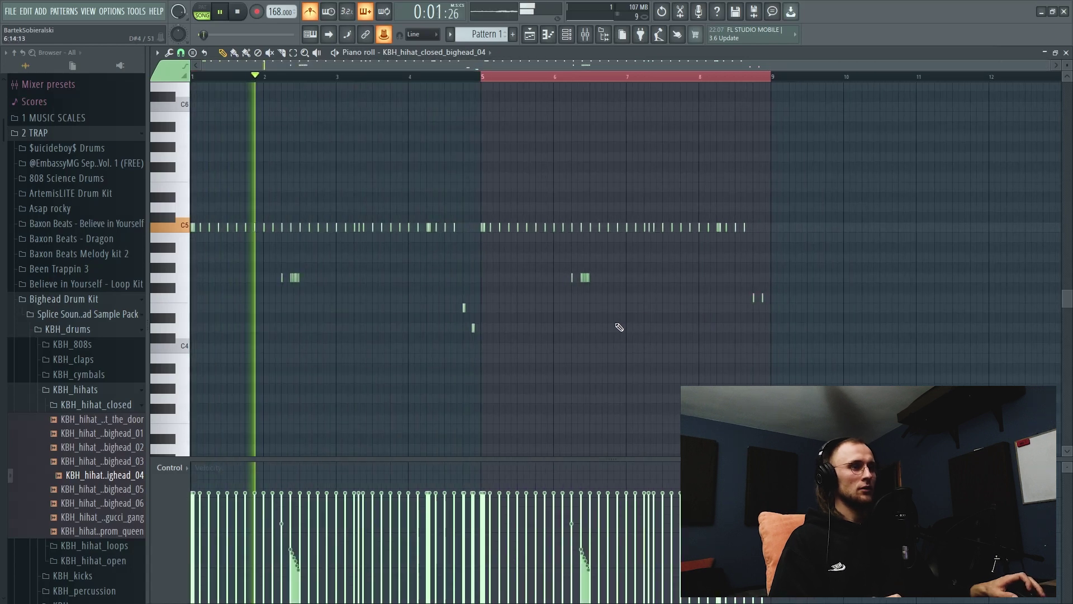
{"action": "scroll", "coordinate": [605, 285], "scroll_direction": "up", "scroll_amount": 3}
{"action": "left_click_drag", "start_coordinate": [608, 282], "coordinate": [481, 268]}
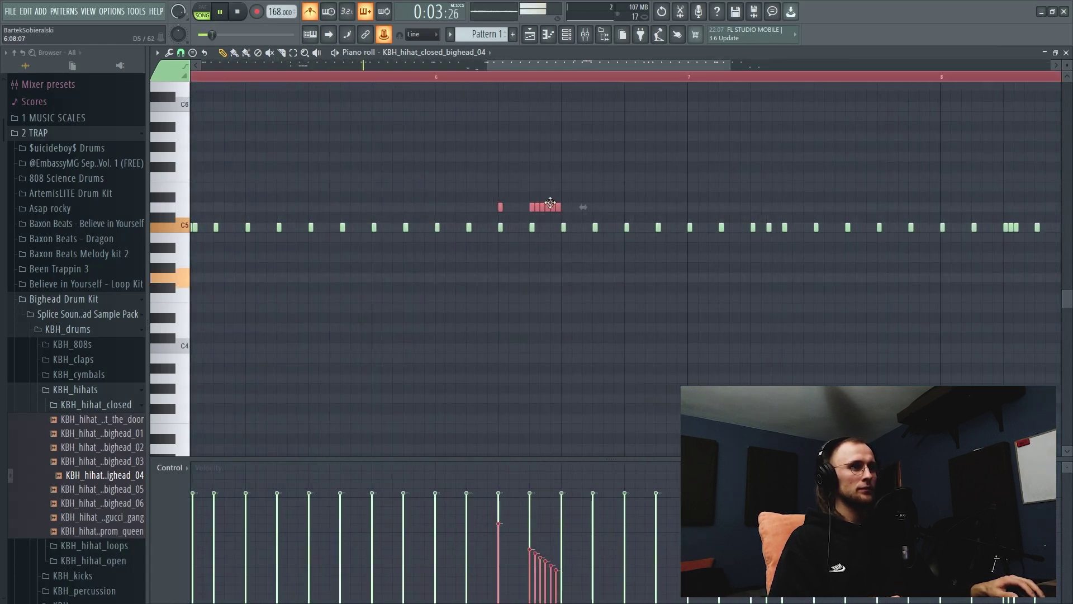
{"action": "scroll", "coordinate": [525, 205], "scroll_direction": "up", "scroll_amount": 3}
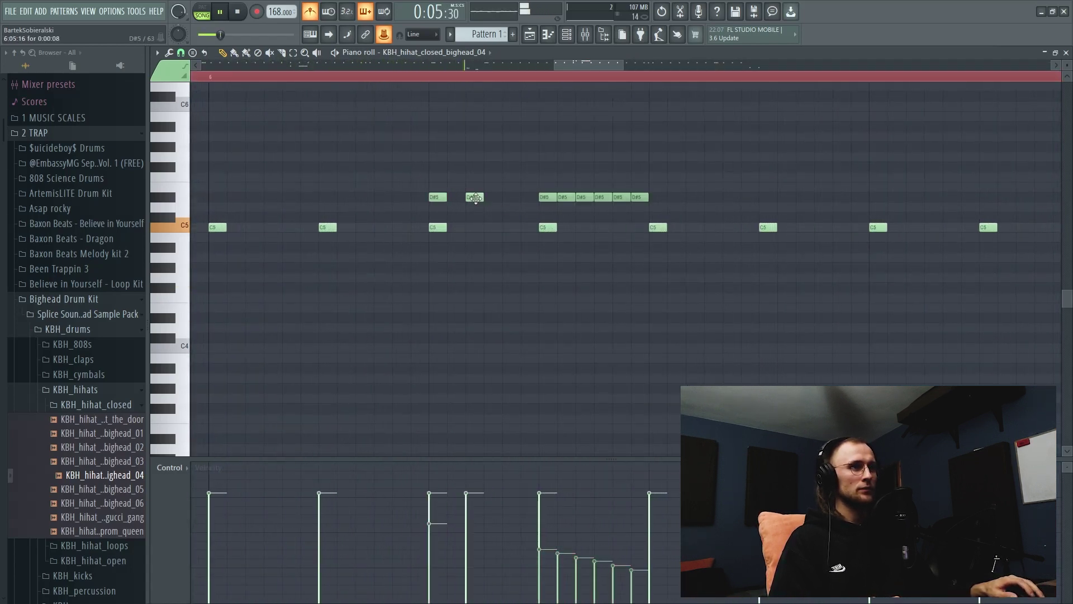
{"action": "scroll", "coordinate": [660, 209], "scroll_direction": "down", "scroll_amount": 3}
{"action": "scroll", "coordinate": [635, 216], "scroll_direction": "up", "scroll_amount": 2}
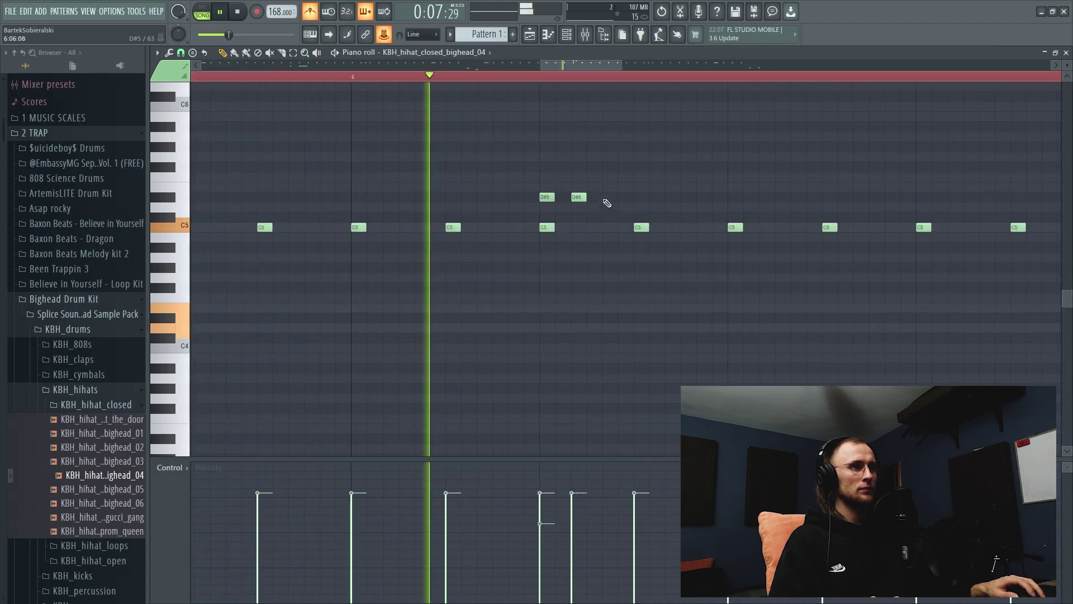
{"action": "scroll", "coordinate": [611, 250], "scroll_direction": "down", "scroll_amount": 5}
{"action": "scroll", "coordinate": [582, 246], "scroll_direction": "up", "scroll_amount": 5}
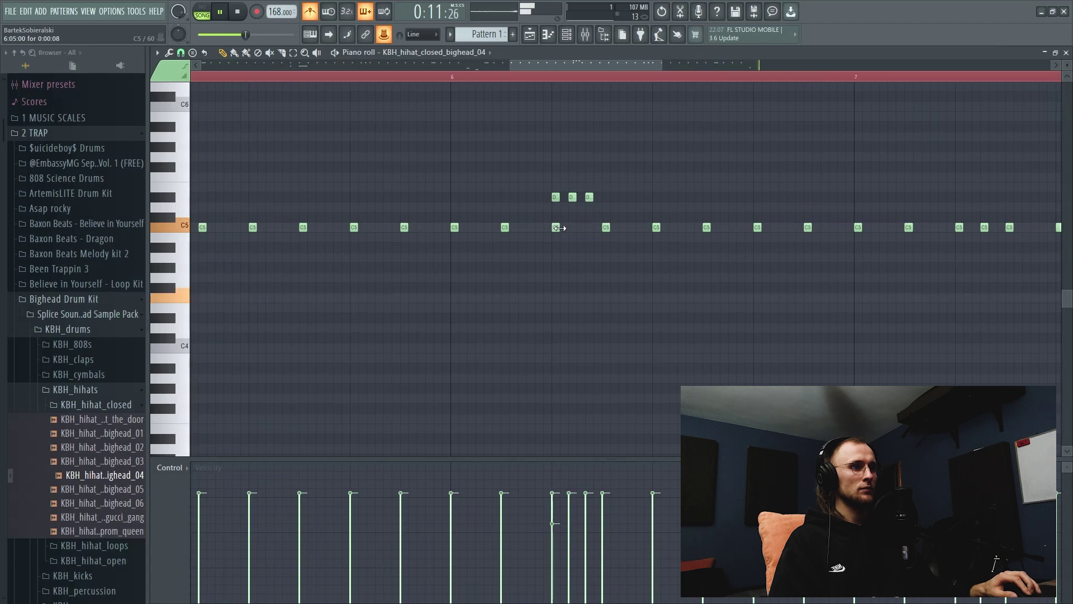
{"action": "scroll", "coordinate": [559, 228], "scroll_direction": "down", "scroll_amount": 5}
Add KBH_clap_bighead_02 from the KBH_claps folder as a new channel and place a hit on step 9.
{"action": "key", "text": "F5"}
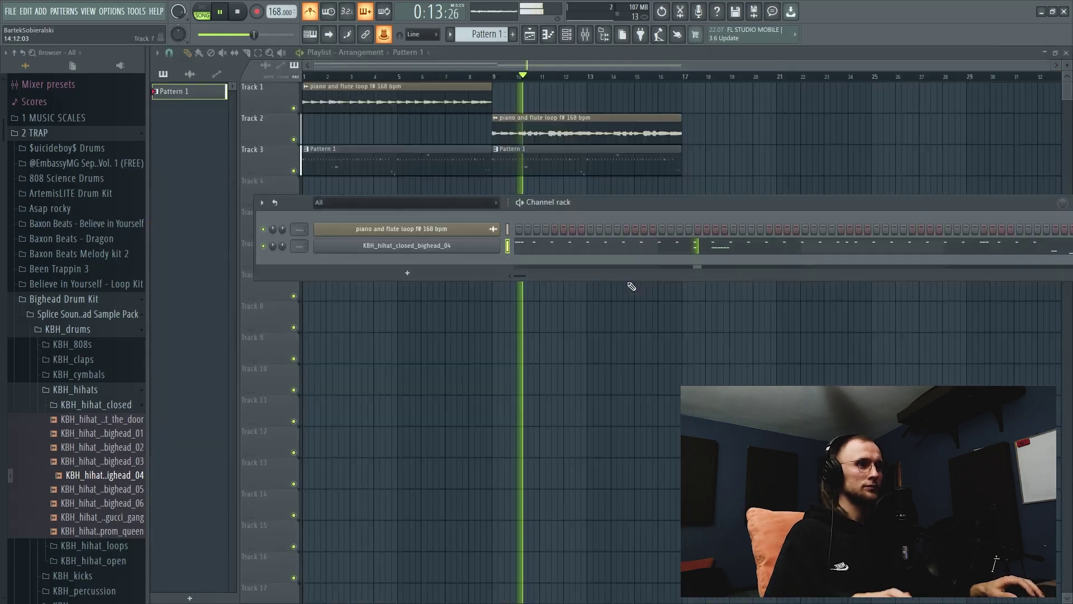
{"action": "left_click", "coordinate": [84, 390]}
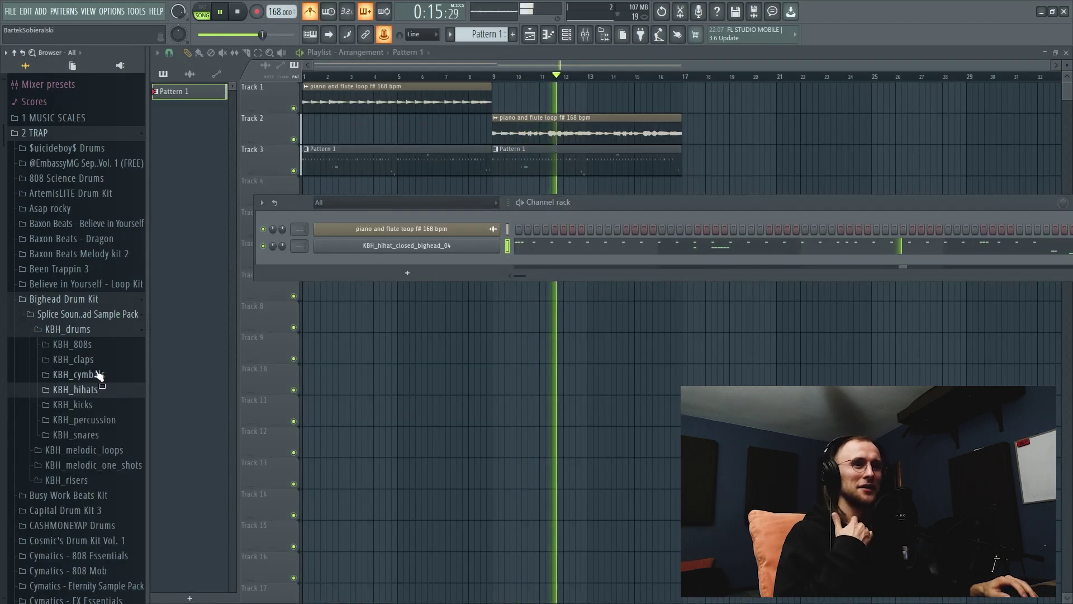
{"action": "left_click", "coordinate": [78, 359]}
{"action": "left_click", "coordinate": [109, 401]}
{"action": "left_click", "coordinate": [111, 416]}
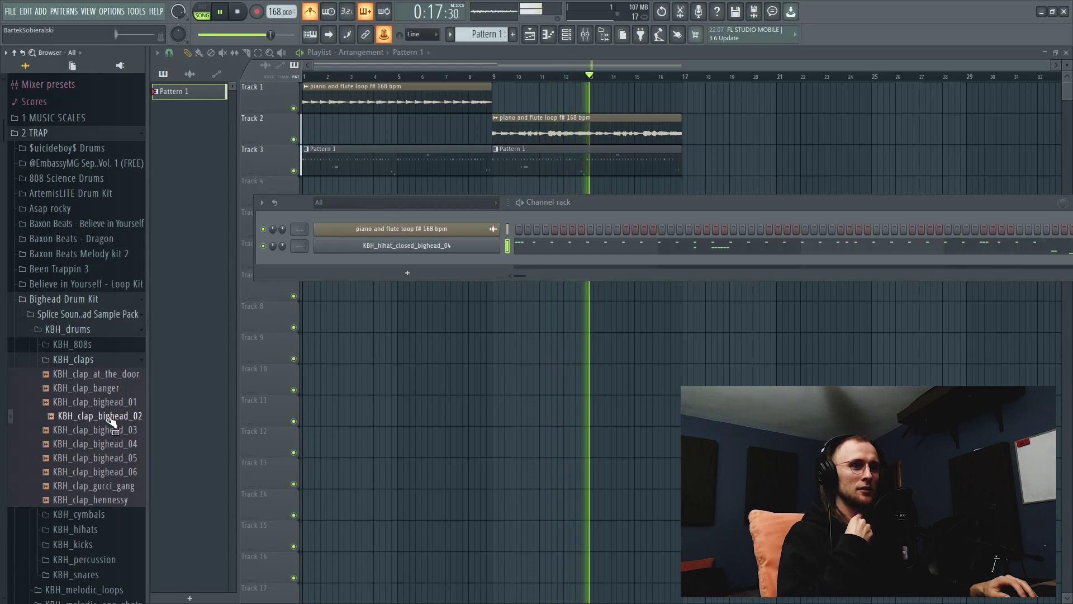
{"action": "left_click_drag", "start_coordinate": [111, 422], "coordinate": [413, 262]}
{"action": "left_click", "coordinate": [591, 262]}
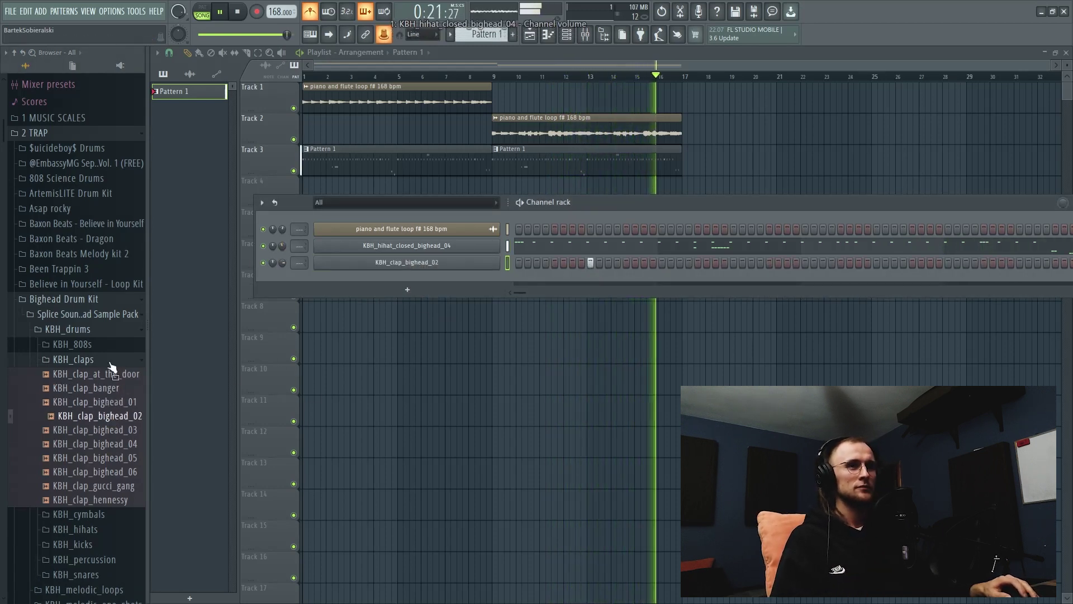
Load CLAP LONG from the Baxon Beats - Dragon kit onto the clap channel and adjust the clap and hi-hat volumes, with the hi-hat at 39%.
{"action": "left_click", "coordinate": [84, 240]}
{"action": "left_click", "coordinate": [58, 269]}
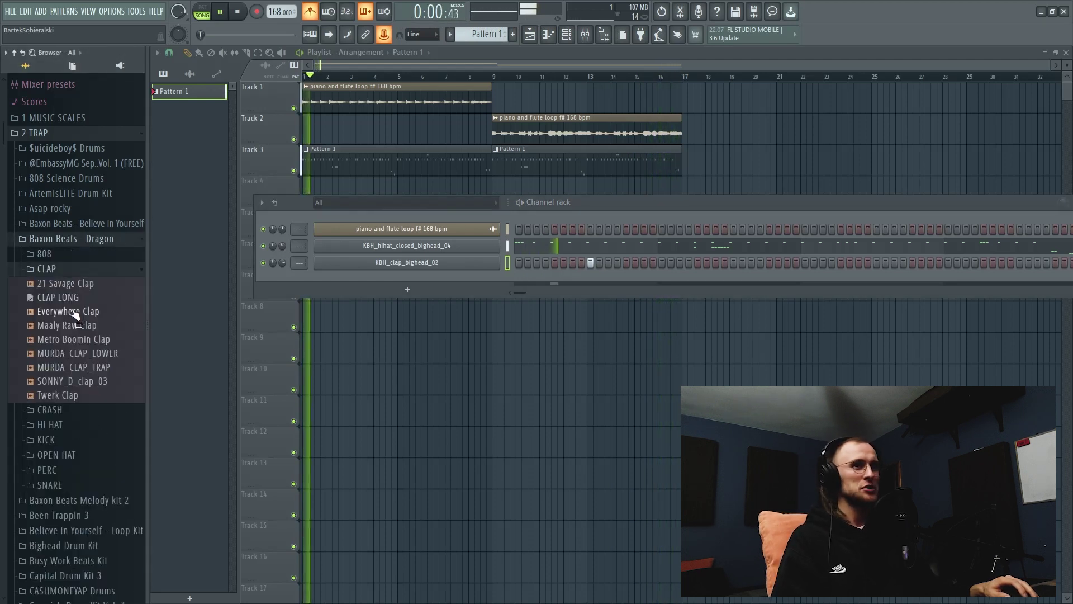
{"action": "left_click", "coordinate": [73, 298]}
{"action": "left_click_drag", "start_coordinate": [75, 305], "coordinate": [413, 266]}
{"action": "mouse_move", "coordinate": [282, 262]}
{"action": "left_mouse_down"}
{"action": "mouse_move", "coordinate": [283, 274]}
{"action": "mouse_move", "coordinate": [281, 247]}
{"action": "left_mouse_up"}
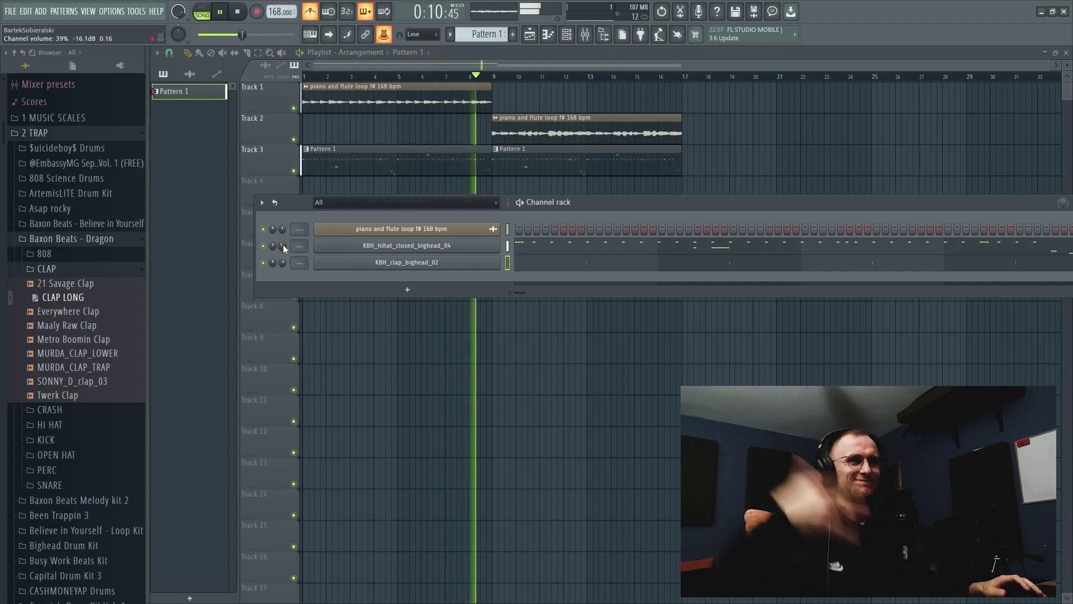
Check the Baxon Beats - Dragon snares and switch to the KBH_snares folder of the Bighead Drum Kit.
{"action": "left_click", "coordinate": [90, 270]}
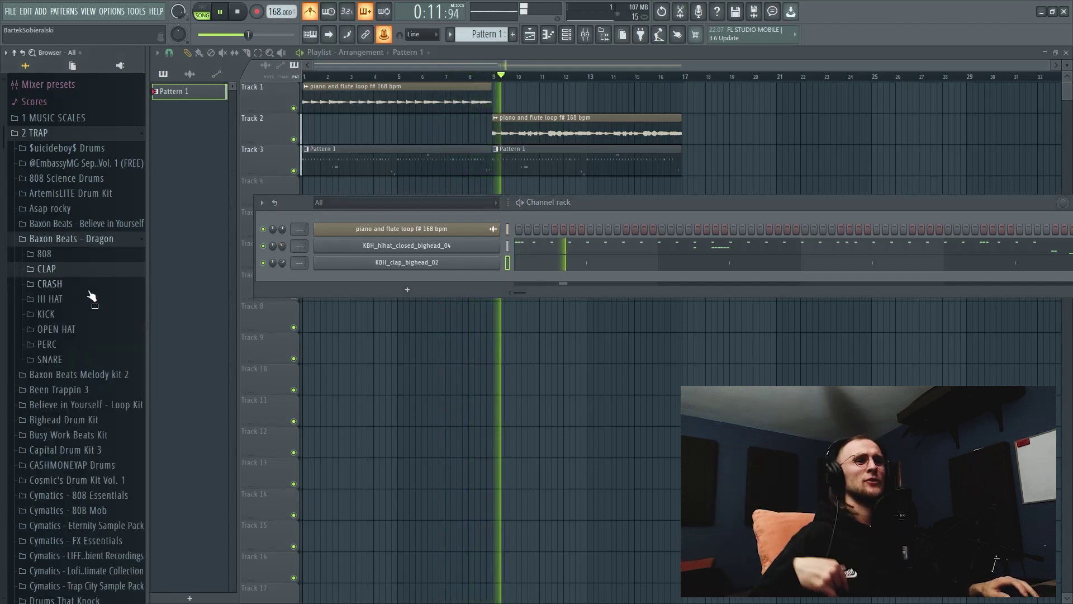
{"action": "left_click", "coordinate": [78, 361]}
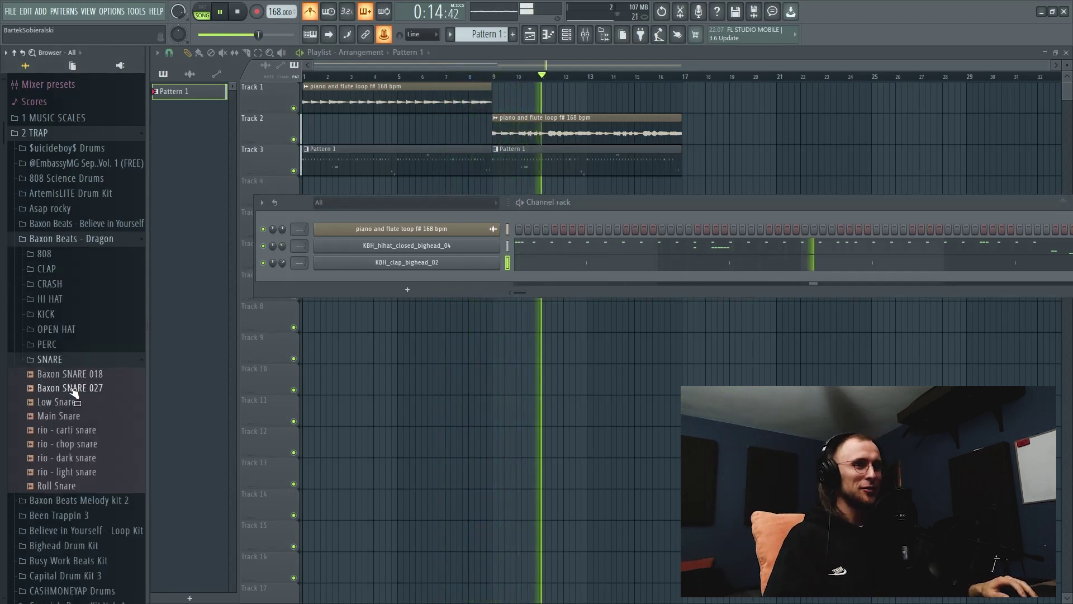
{"action": "left_click", "coordinate": [67, 238]}
{"action": "scroll", "coordinate": [76, 254], "scroll_direction": "down", "scroll_amount": 2}
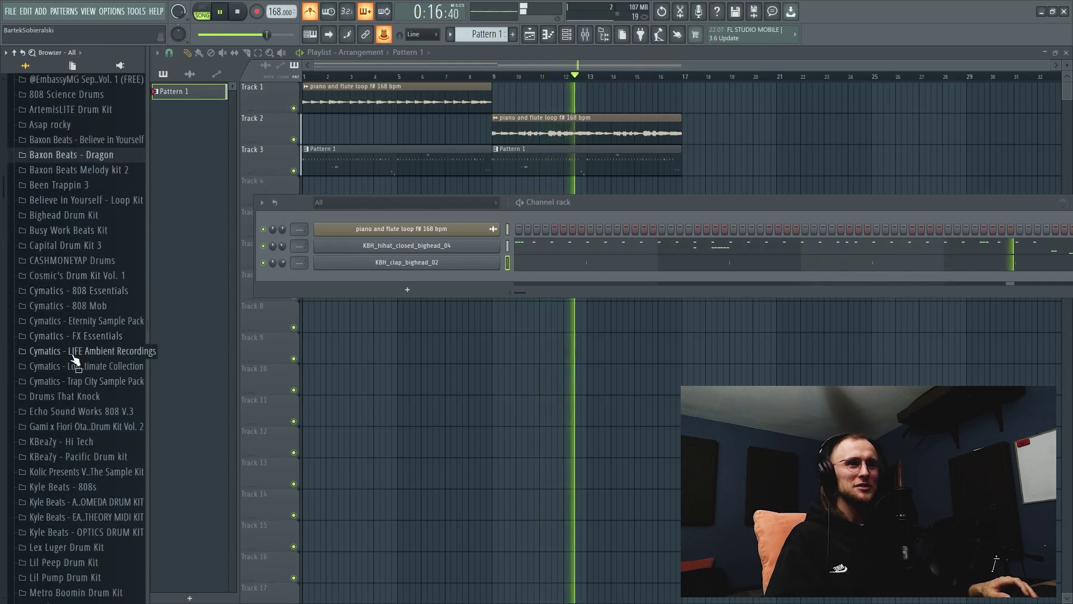
{"action": "left_click", "coordinate": [73, 215]}
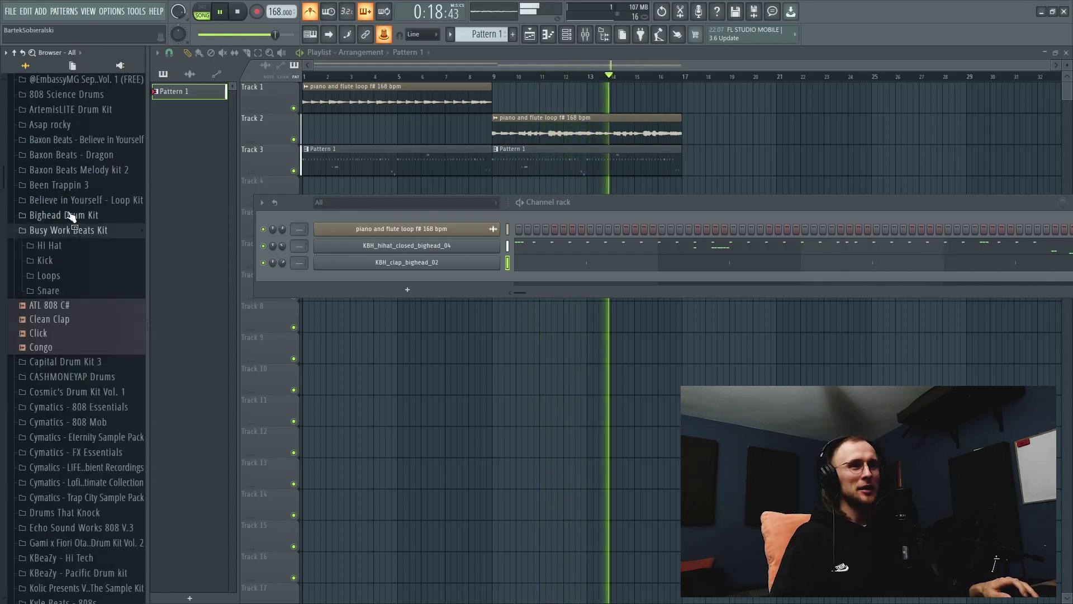
{"action": "left_click", "coordinate": [79, 275]}
{"action": "left_click", "coordinate": [81, 276]}
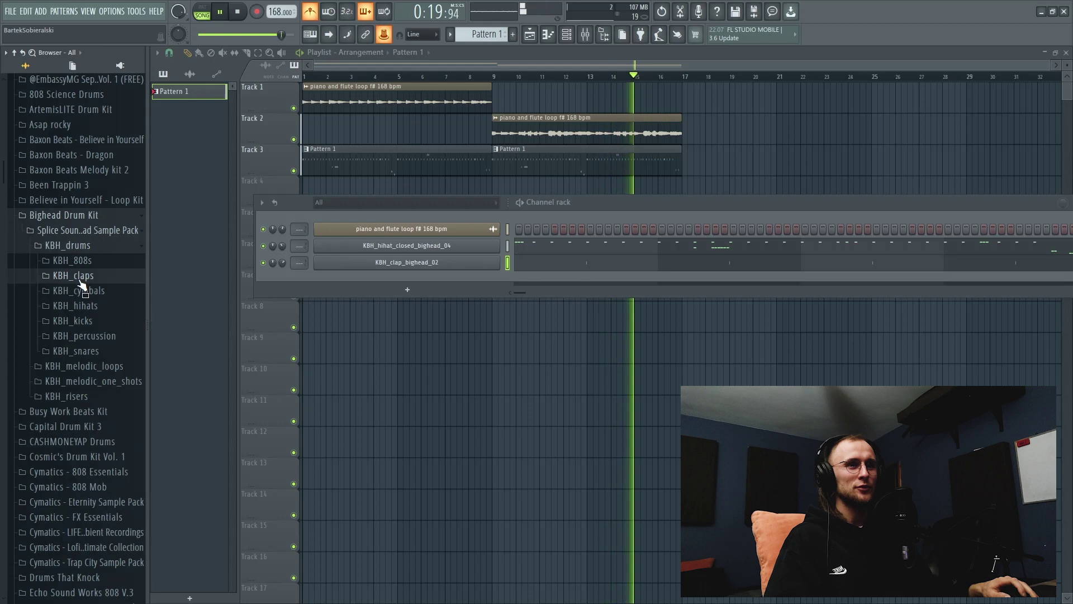
{"action": "left_click", "coordinate": [81, 350]}
Audition the KBH_snares samples and add KBH_snare_hennessy as a new channel below the clap.
{"action": "scroll", "coordinate": [87, 351], "scroll_direction": "down", "scroll_amount": 2}
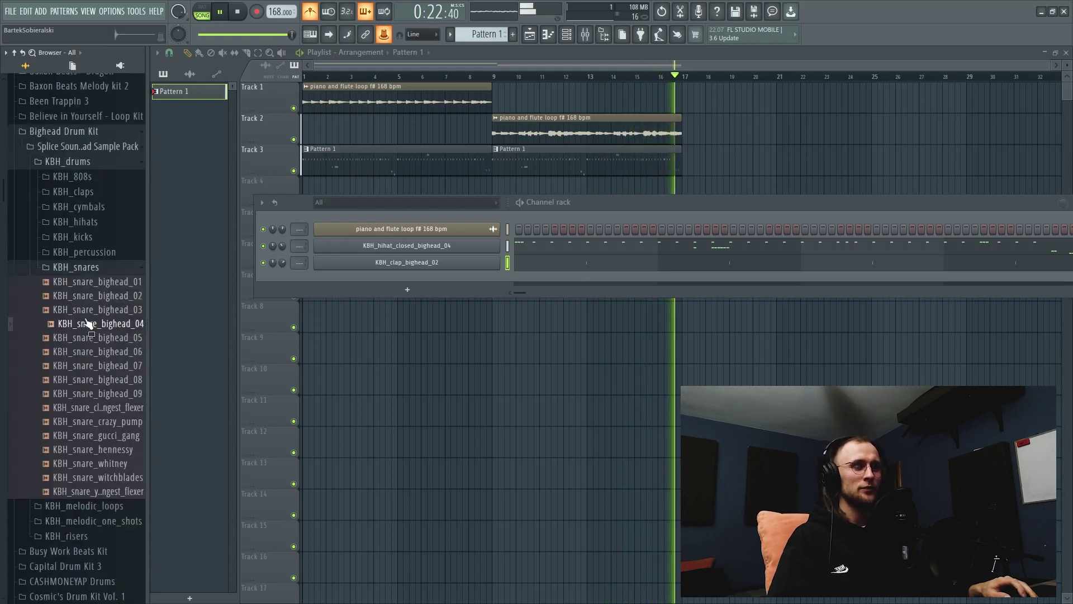
{"action": "left_click", "coordinate": [94, 283]}
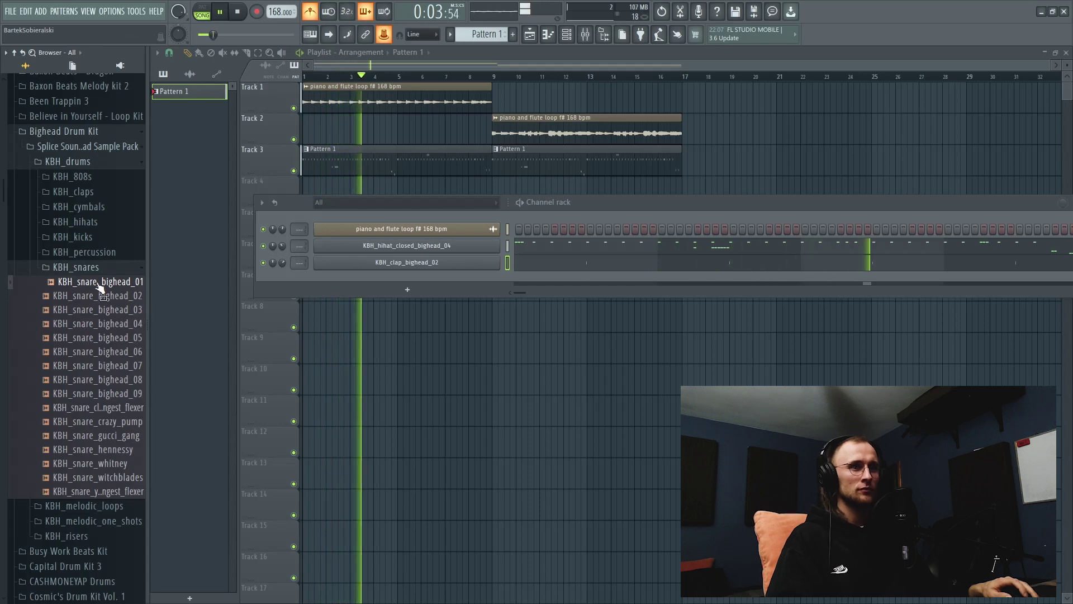
{"action": "left_click", "coordinate": [98, 351]}
{"action": "left_click", "coordinate": [99, 367]}
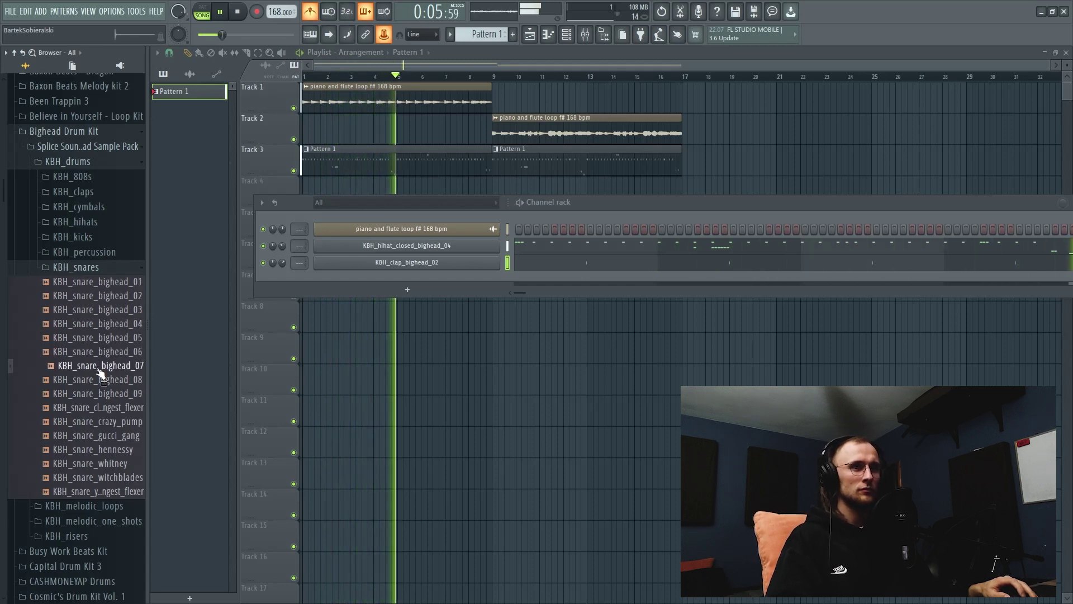
{"action": "left_click", "coordinate": [100, 380]}
{"action": "left_click", "coordinate": [101, 395]}
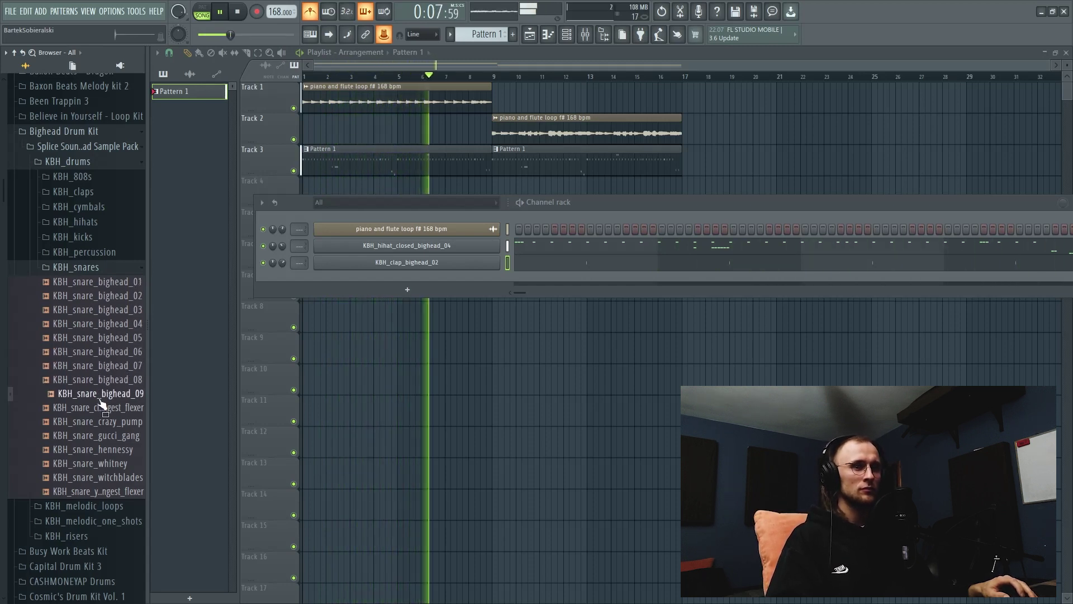
{"action": "left_click", "coordinate": [102, 408]}
{"action": "left_click", "coordinate": [103, 421]}
{"action": "left_click", "coordinate": [102, 436]}
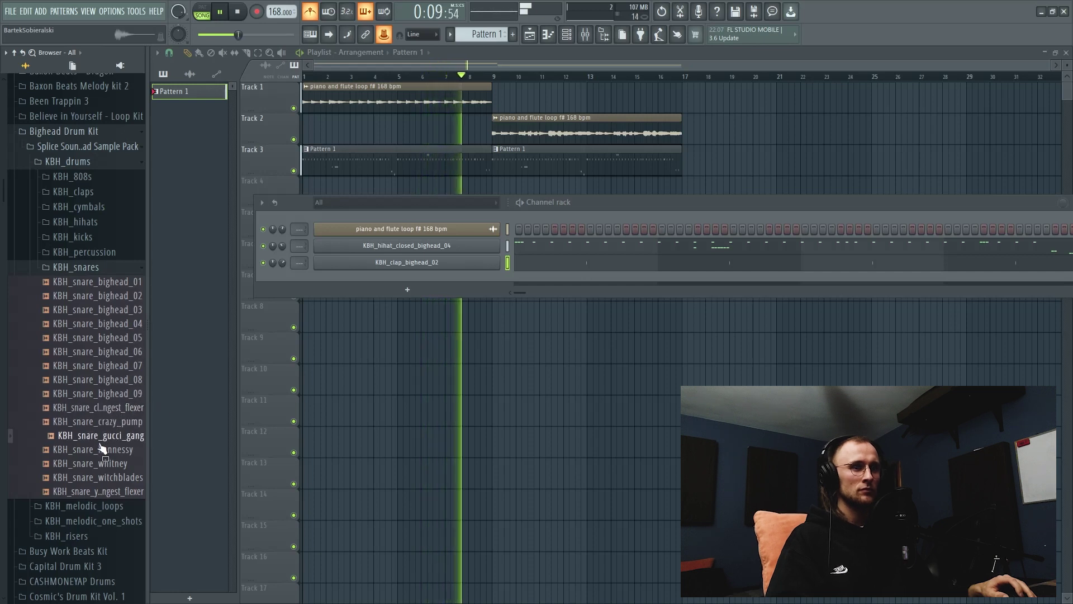
{"action": "left_click", "coordinate": [101, 463]}
{"action": "left_click", "coordinate": [99, 450]}
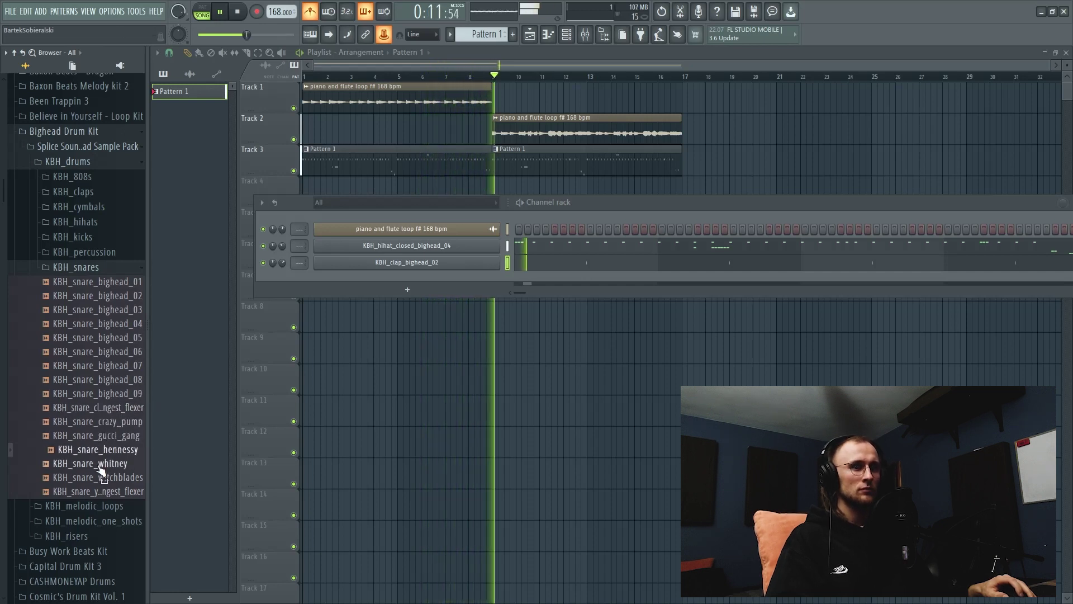
{"action": "left_click_drag", "start_coordinate": [101, 471], "coordinate": [419, 280]}
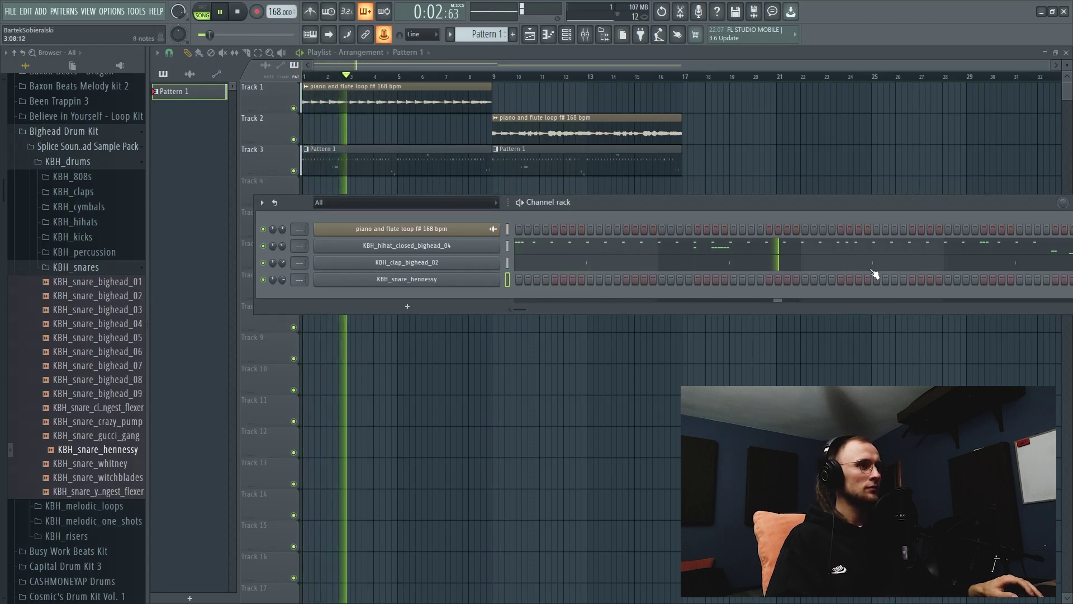
Program C5 hits for the KBH_snare_hennessy channel at 4:03, 7:15 and 8:03, plus one in bar 3.
{"action": "left_click", "coordinate": [611, 264]}
{"action": "key", "text": "Escape"}
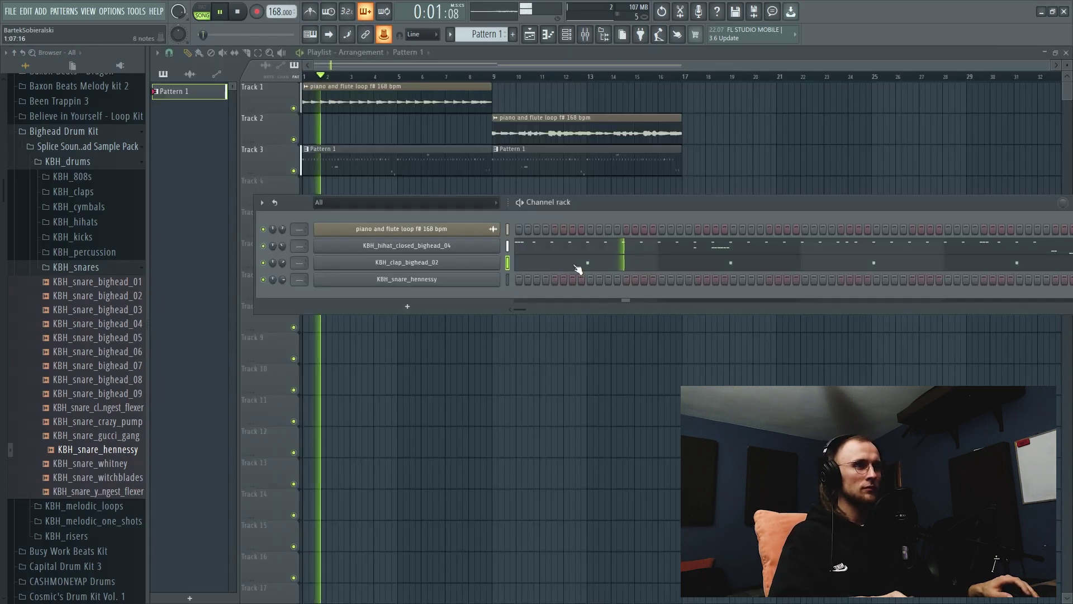
{"action": "right_click", "coordinate": [480, 278]}
{"action": "left_click", "coordinate": [508, 281]}
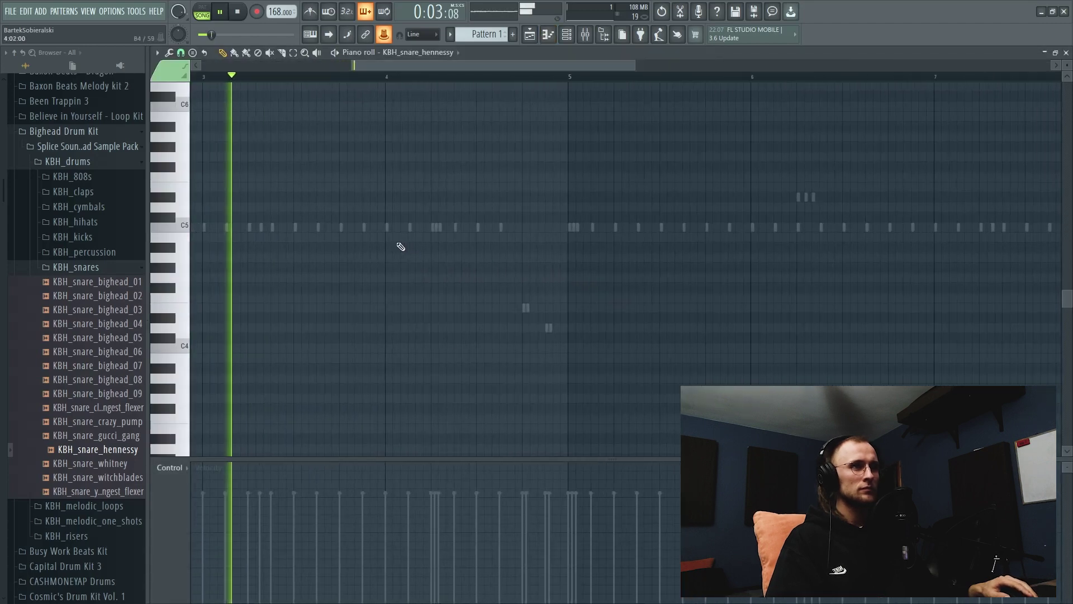
{"action": "left_click_drag", "start_coordinate": [422, 235], "coordinate": [420, 240]}
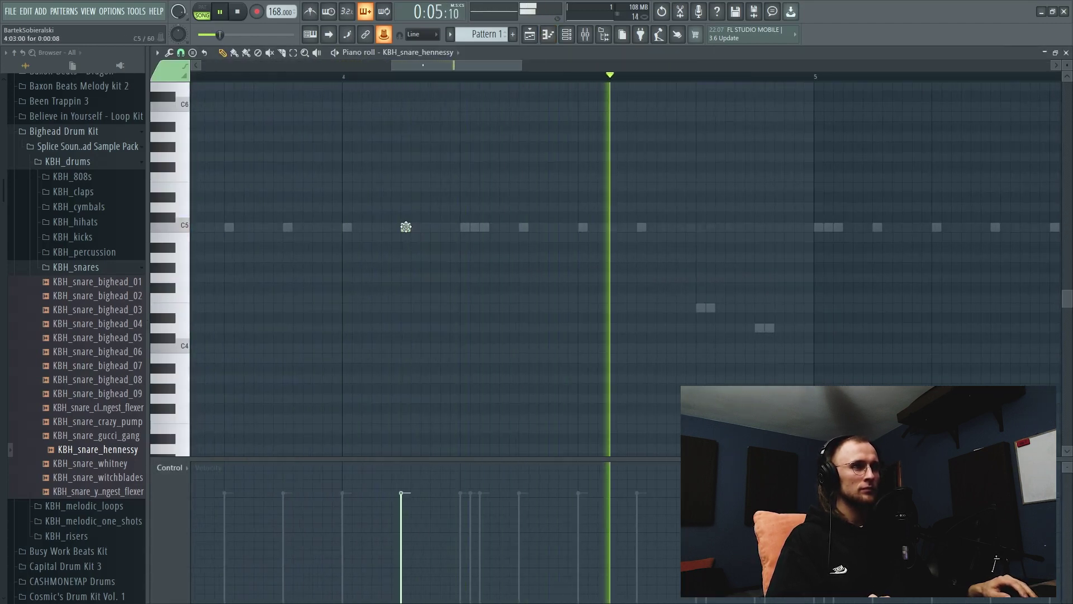
{"action": "scroll", "coordinate": [379, 264], "scroll_direction": "down", "scroll_amount": 3}
{"action": "scroll", "coordinate": [603, 237], "scroll_direction": "up", "scroll_amount": 2}
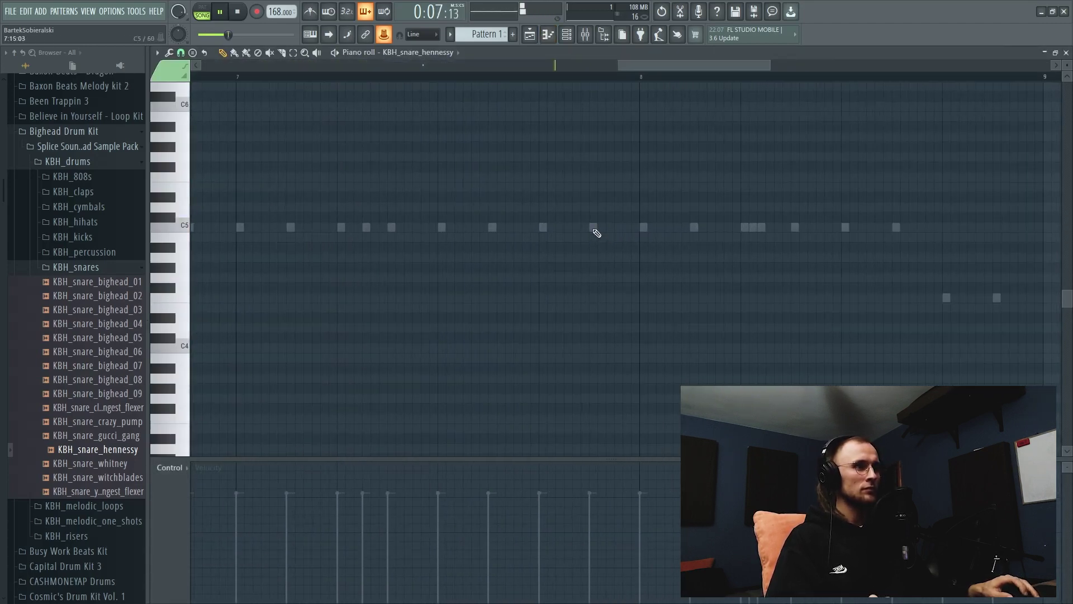
{"action": "left_click_drag", "start_coordinate": [702, 227], "coordinate": [693, 228]}
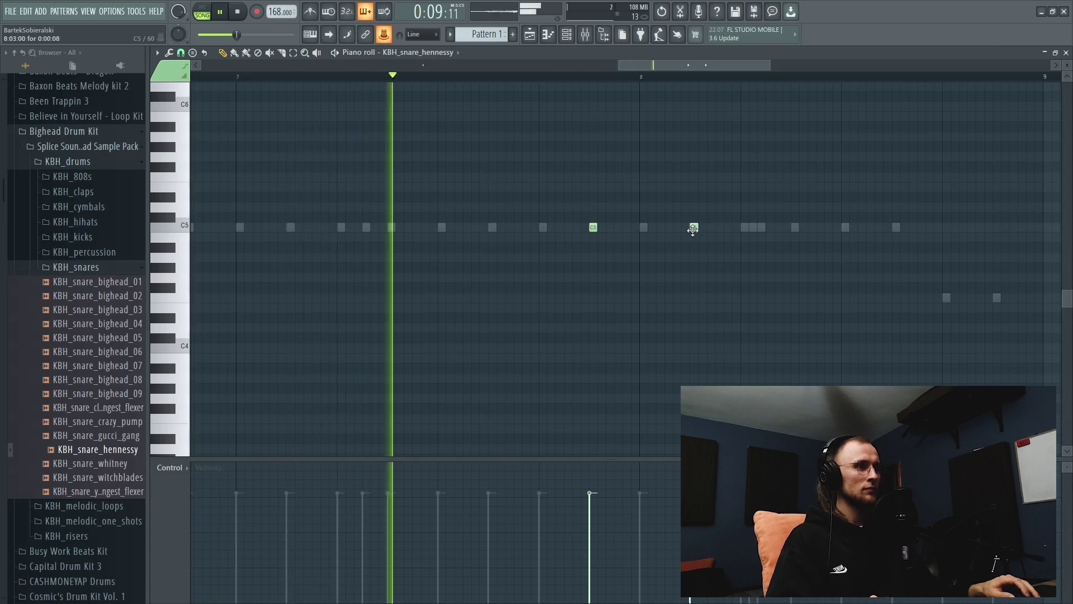
{"action": "left_click", "coordinate": [181, 52]}
{"action": "left_click", "coordinate": [187, 83]}
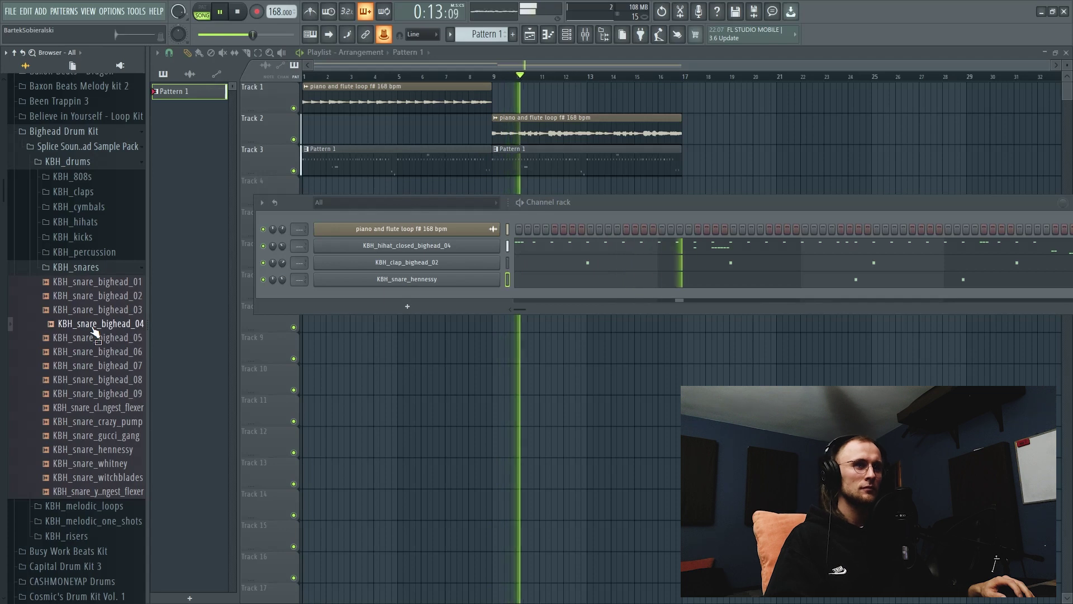
Add KBH_snare_bighead_01 as a new channel and place two C5 hits near the end of bar 8, the first on step 13.
{"action": "left_click_drag", "start_coordinate": [78, 282], "coordinate": [434, 296]}
{"action": "right_click", "coordinate": [434, 295]}
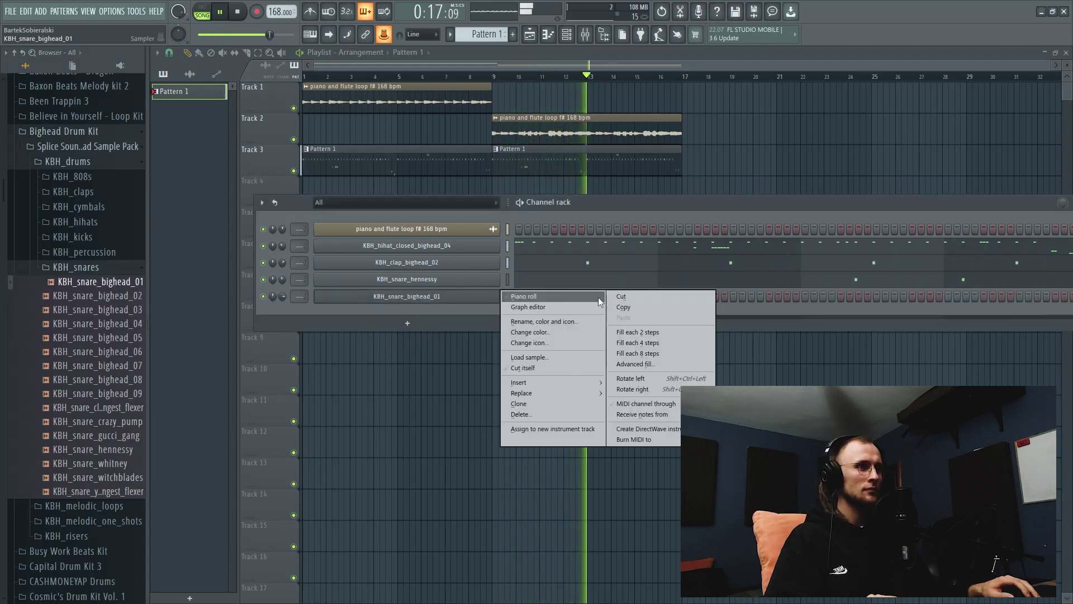
{"action": "left_click", "coordinate": [454, 298]}
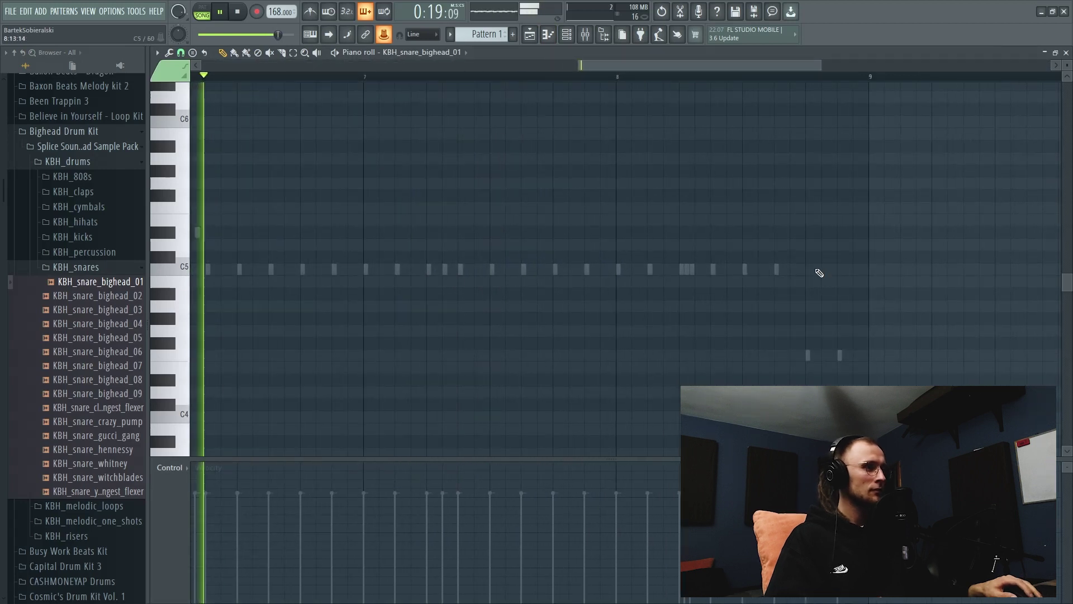
{"action": "left_click", "coordinate": [819, 273]}
{"action": "left_click", "coordinate": [845, 272]}
{"action": "key", "text": "F7"}
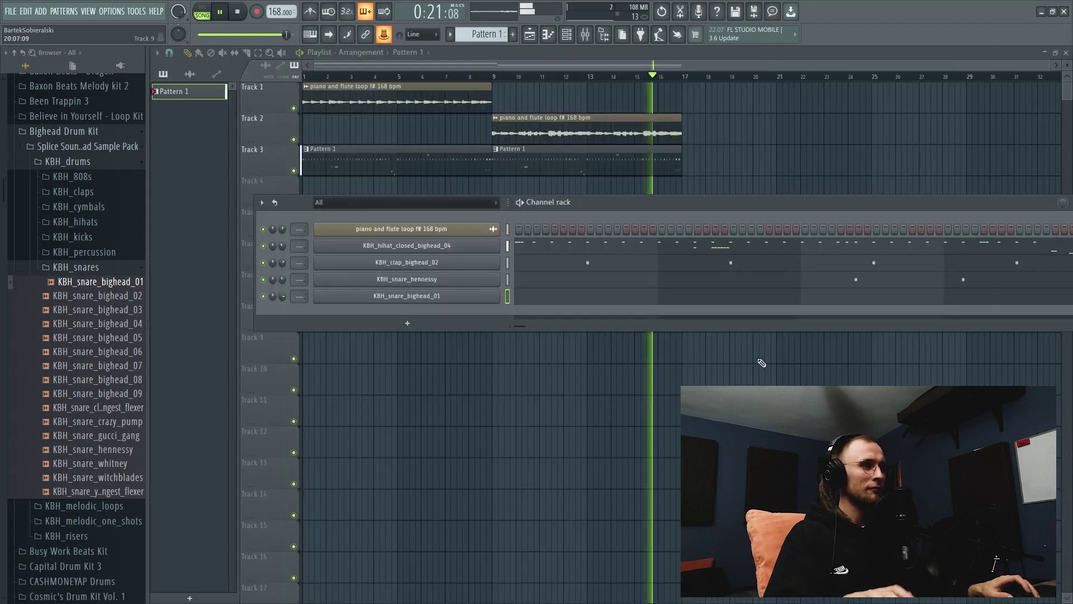
Add KBH_snare_bighead_06 as a new channel below KBH_snare_bighead_01 and program two hits, the first on step 15 of bar 3.
{"action": "key", "text": "space"}
{"action": "left_click", "coordinate": [95, 338]}
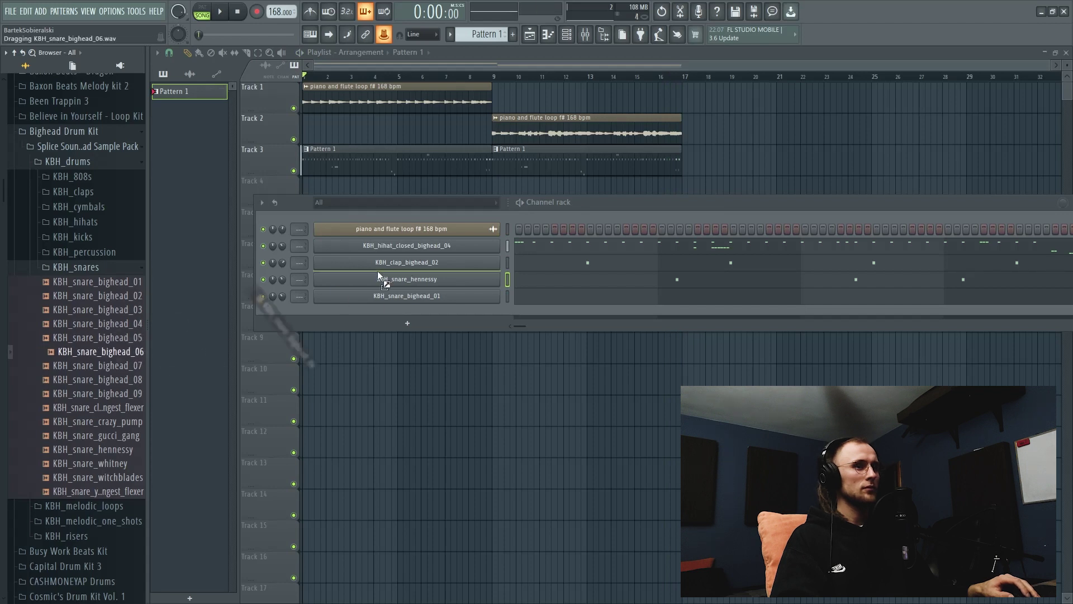
{"action": "left_click_drag", "start_coordinate": [378, 271], "coordinate": [387, 312]}
{"action": "right_click", "coordinate": [448, 312]}
{"action": "left_click", "coordinate": [536, 312]}
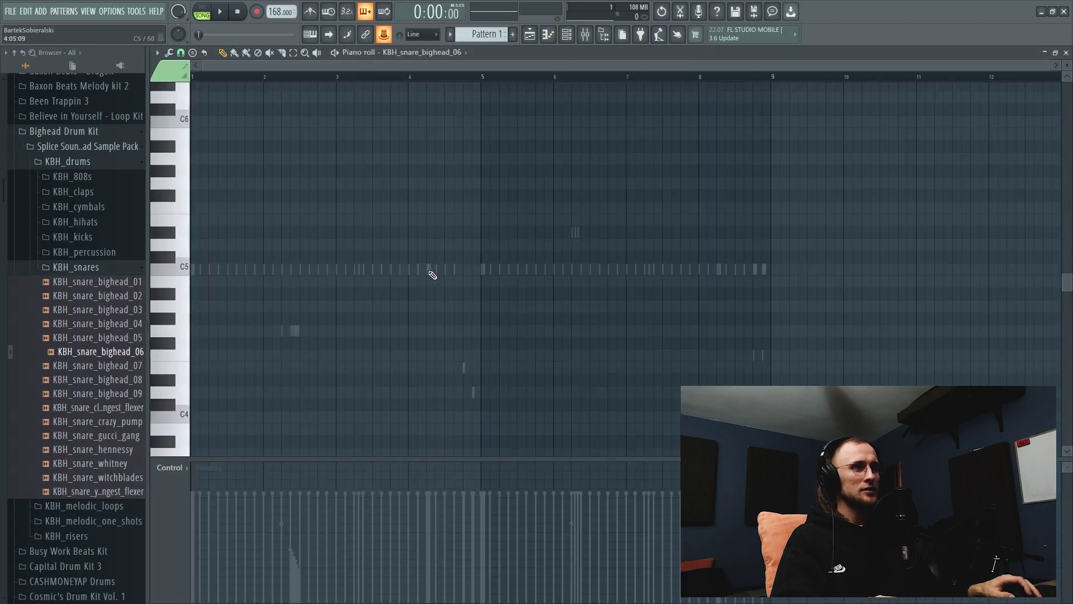
{"action": "scroll", "coordinate": [433, 274], "scroll_direction": "up", "scroll_amount": 3, "text": "ctrl"}
{"action": "key", "text": "F7"}
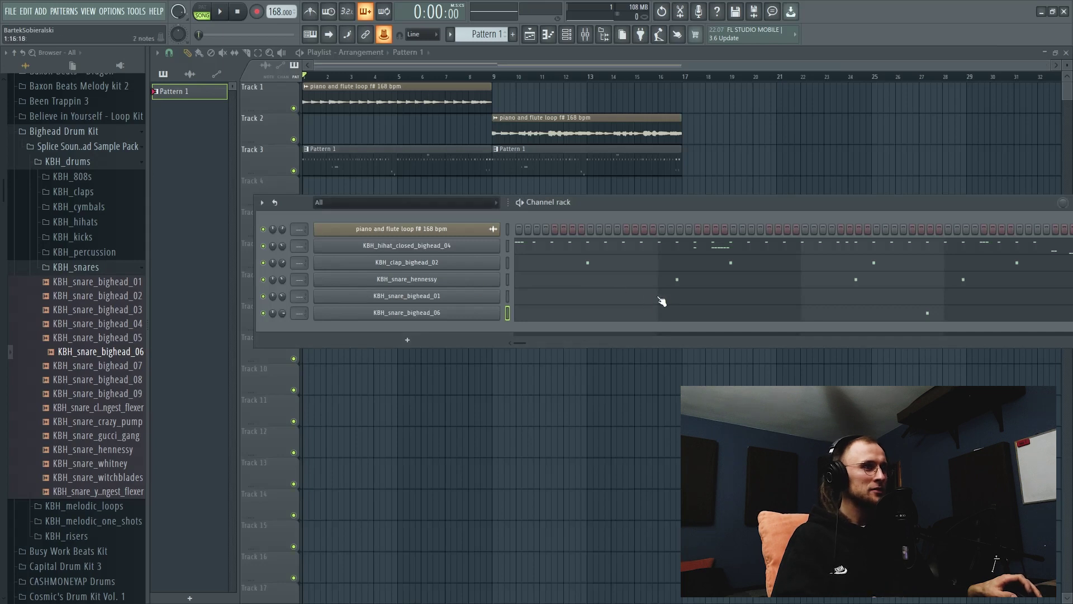
Play the arrangement with the Channel rack repositioned and set the KBH_snare_bighead_06 channel volume to 42%.
{"action": "left_click_drag", "start_coordinate": [842, 204], "coordinate": [642, 198]}
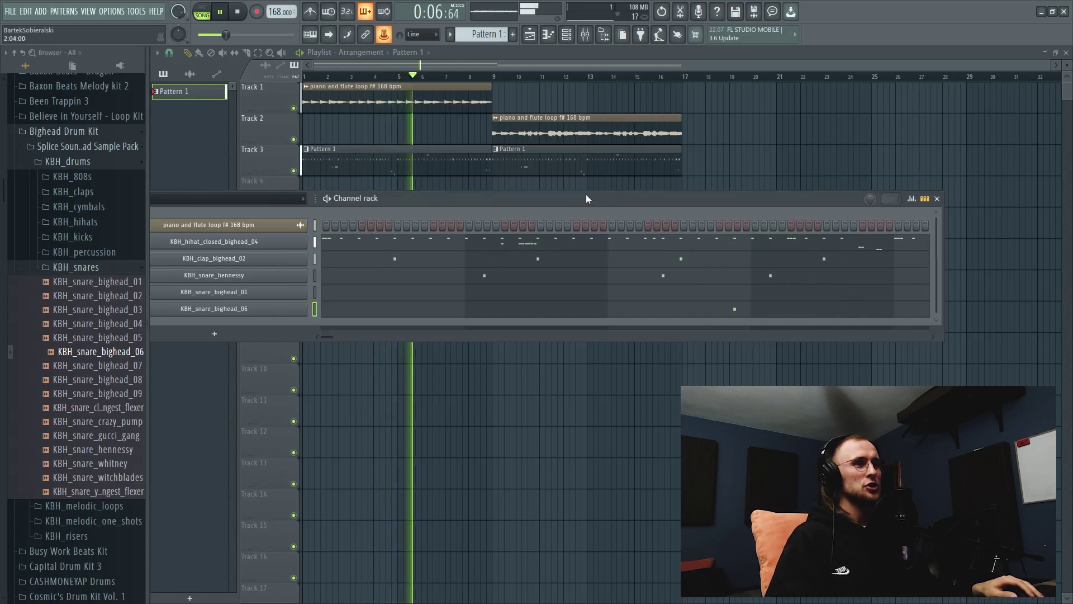
{"action": "left_click_drag", "start_coordinate": [586, 193], "coordinate": [764, 186]}
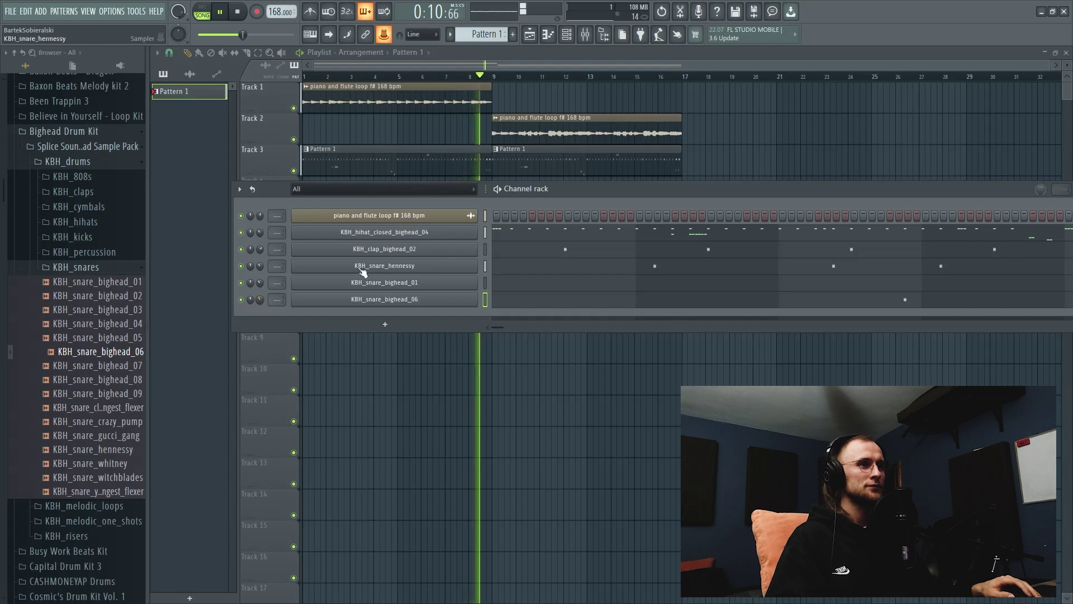
{"action": "left_click_drag", "start_coordinate": [596, 194], "coordinate": [571, 198]}
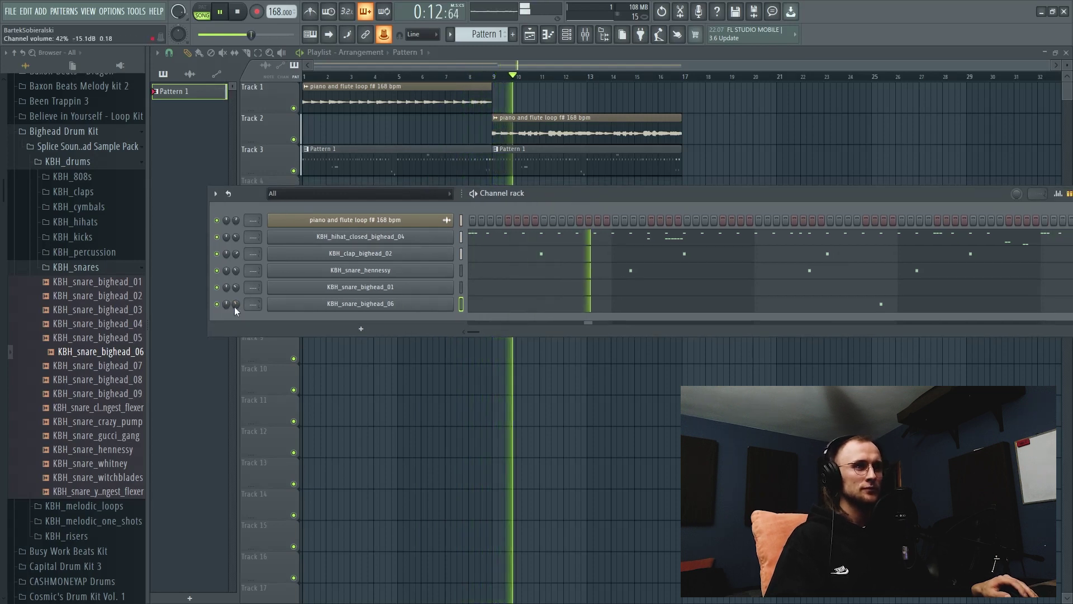
Switch the browser from KBH_snares to the KBH_808s folder and add KBH_808_youngest_flexer_C# as a new channel above the hi-hat.
{"action": "left_click", "coordinate": [121, 271]}
{"action": "left_click", "coordinate": [83, 162]}
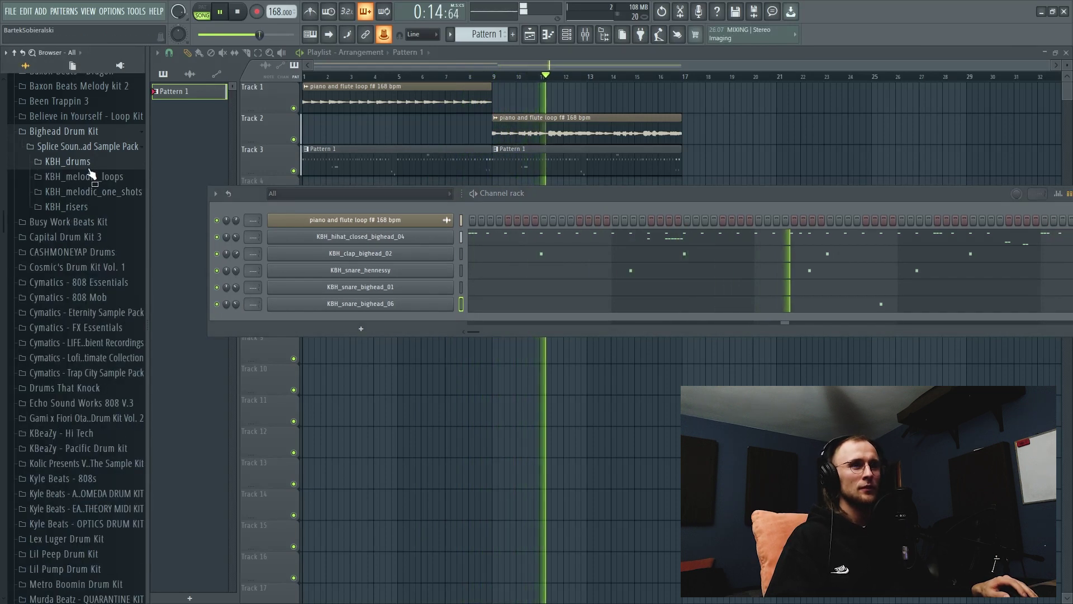
{"action": "left_click", "coordinate": [84, 162]}
{"action": "left_click", "coordinate": [90, 177]}
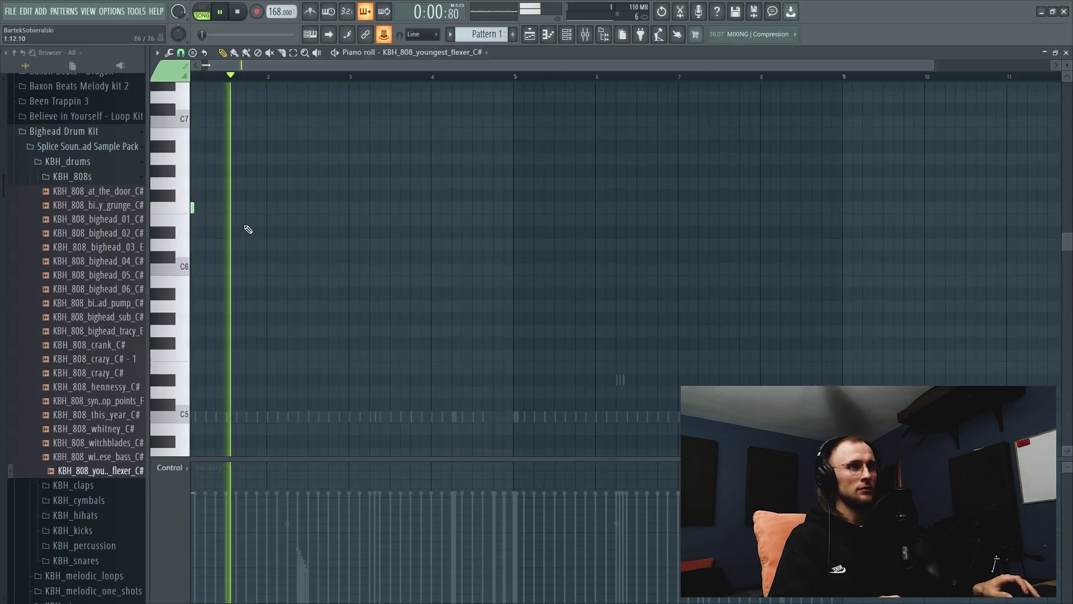
Place 808 notes on F at 1:01, 2:05 and 3:05, try them in lower octaves and settle on F5.
{"action": "left_click", "coordinate": [313, 208]}
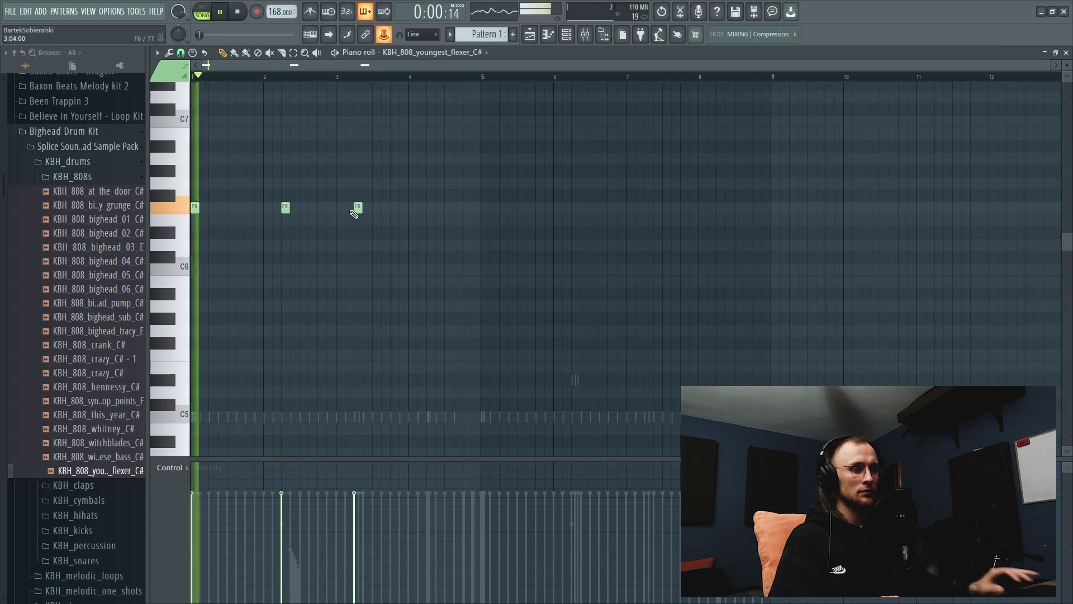
{"action": "key", "text": "space"}
{"action": "key", "text": "space"}
{"action": "scroll", "coordinate": [341, 230], "scroll_direction": "down", "scroll_amount": 6}
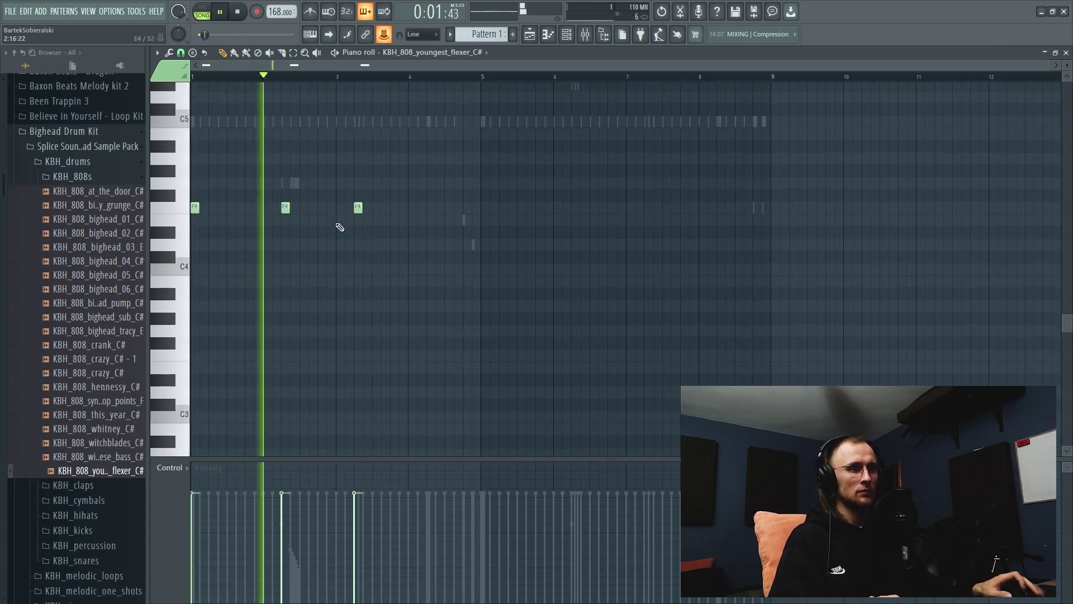
{"action": "scroll", "coordinate": [340, 227], "scroll_direction": "up", "scroll_amount": 3}
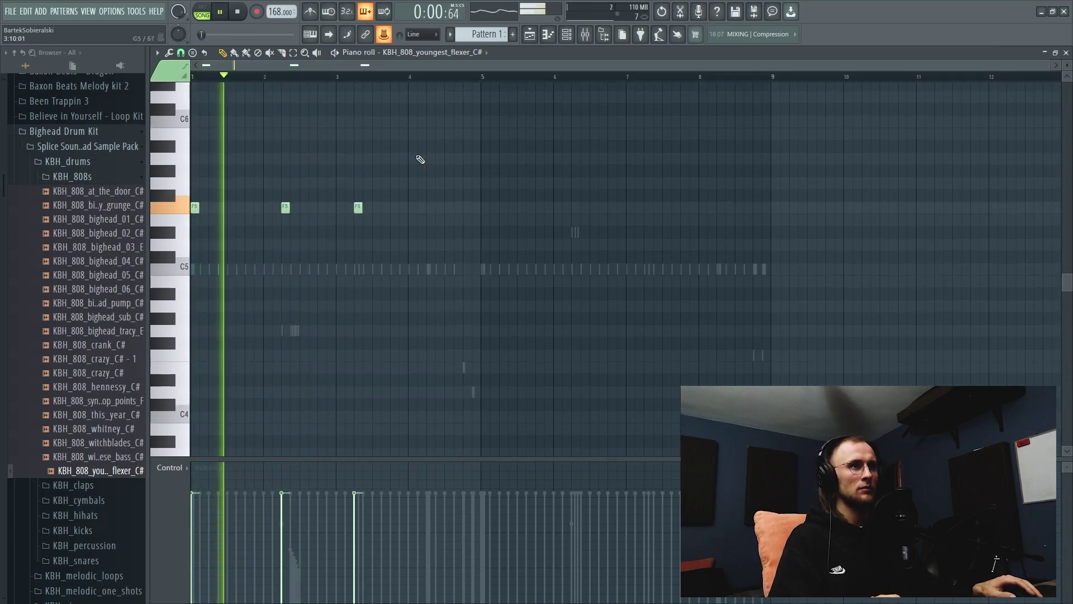
Enable Cut itself for the KBH_808_youngest_flexer_C# channel and return to its piano roll.
{"action": "key", "text": "F6"}
{"action": "right_click", "coordinate": [373, 244]}
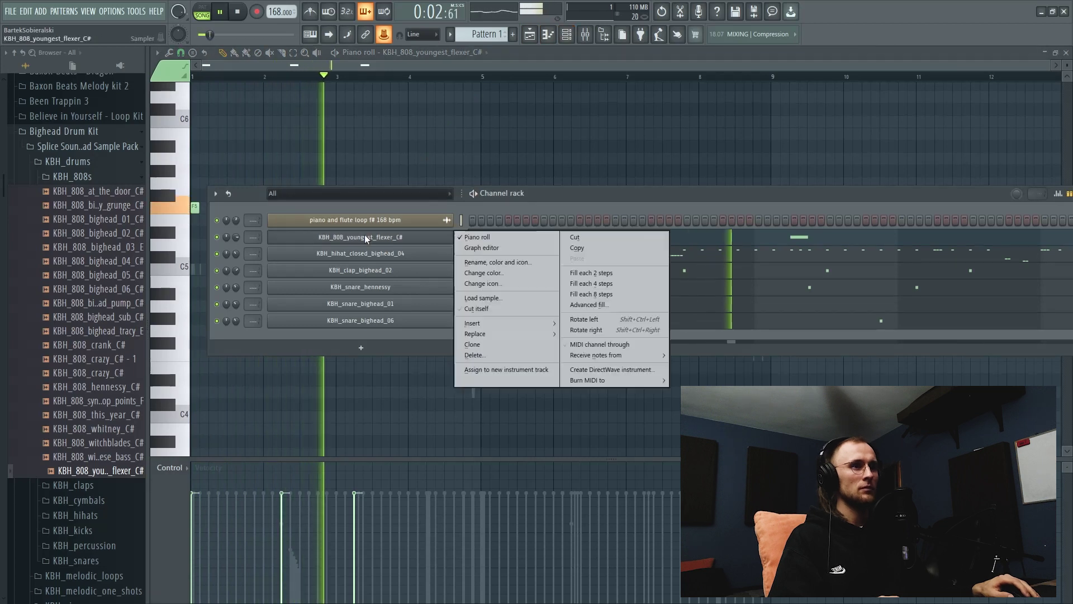
{"action": "left_click", "coordinate": [479, 307]}
{"action": "left_click", "coordinate": [567, 241]}
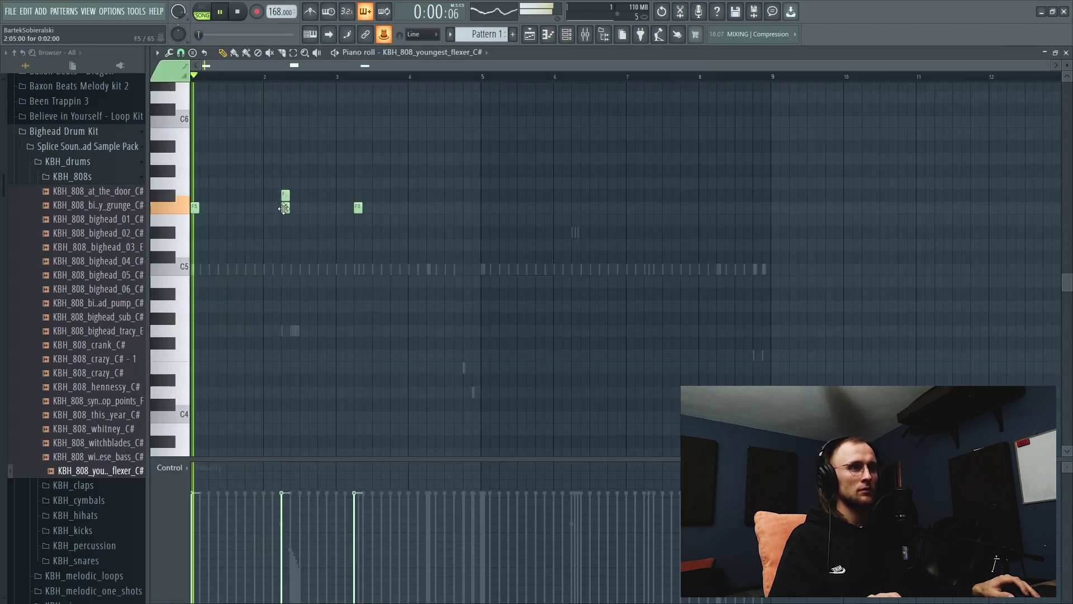
Raise the 808 notes to the sixth octave, with F#6 at 2:05, and shift the third F6 note to 3:01.
{"action": "key", "text": "ctrl+Up"}
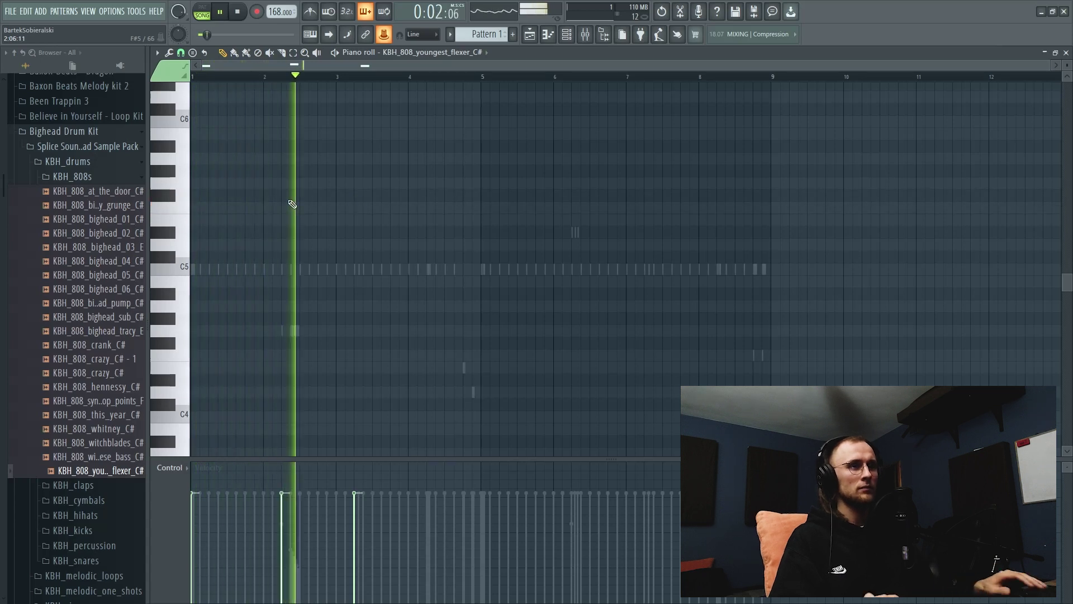
{"action": "scroll", "coordinate": [347, 234], "scroll_direction": "up", "scroll_amount": 4}
{"action": "scroll", "coordinate": [355, 244], "scroll_direction": "up", "scroll_amount": 3, "text": "ctrl"}
{"action": "key", "text": "space"}
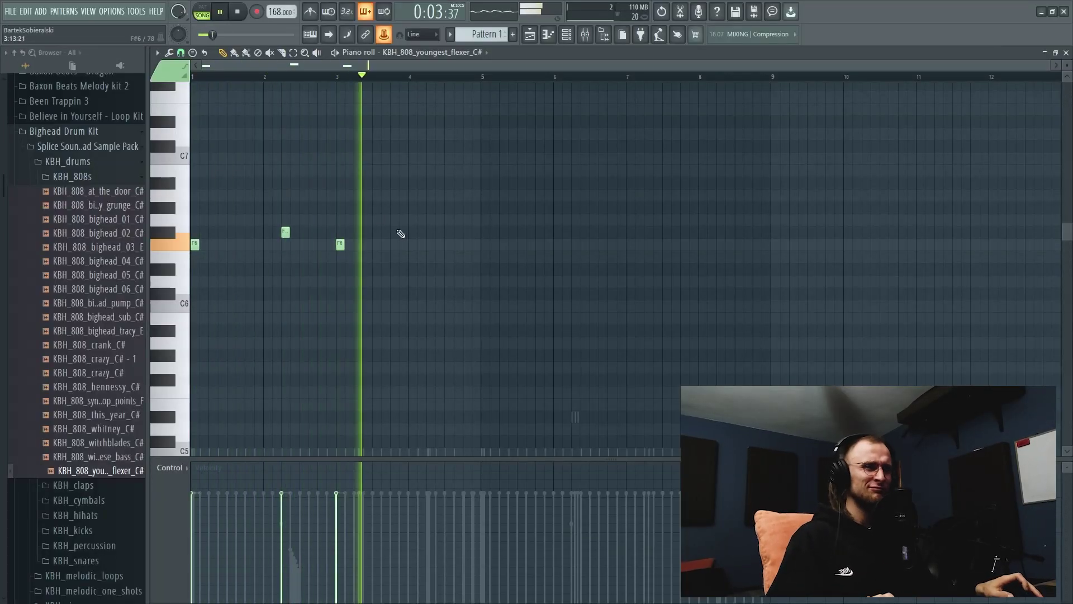
Add 808 notes in bar 4: F#6 at 4:05, G#6 at 4:09 and 4:11, and A#6 at 4:13.
{"action": "scroll", "coordinate": [431, 269], "scroll_direction": "up", "scroll_amount": 4}
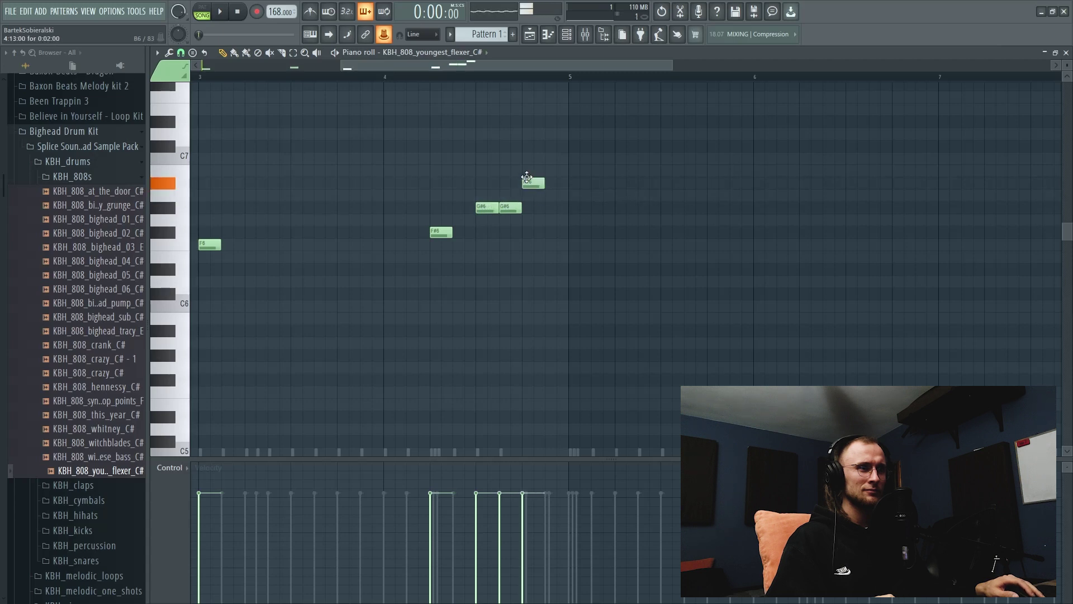
{"action": "scroll", "coordinate": [508, 249], "scroll_direction": "down", "scroll_amount": 4}
{"action": "key", "text": "space"}
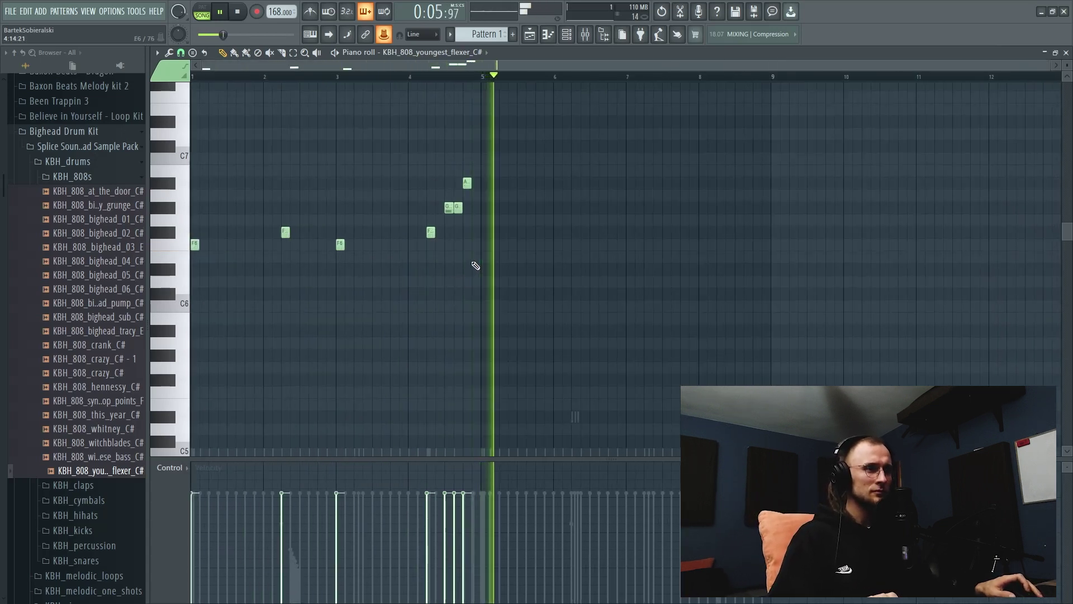
{"action": "key", "text": "space"}
Continue the 808 line with F6 at 5:01, F#6 at 6:05 and F6 at 6:16.
{"action": "scroll", "coordinate": [485, 246], "scroll_direction": "up", "scroll_amount": 2}
{"action": "left_click", "coordinate": [490, 233]}
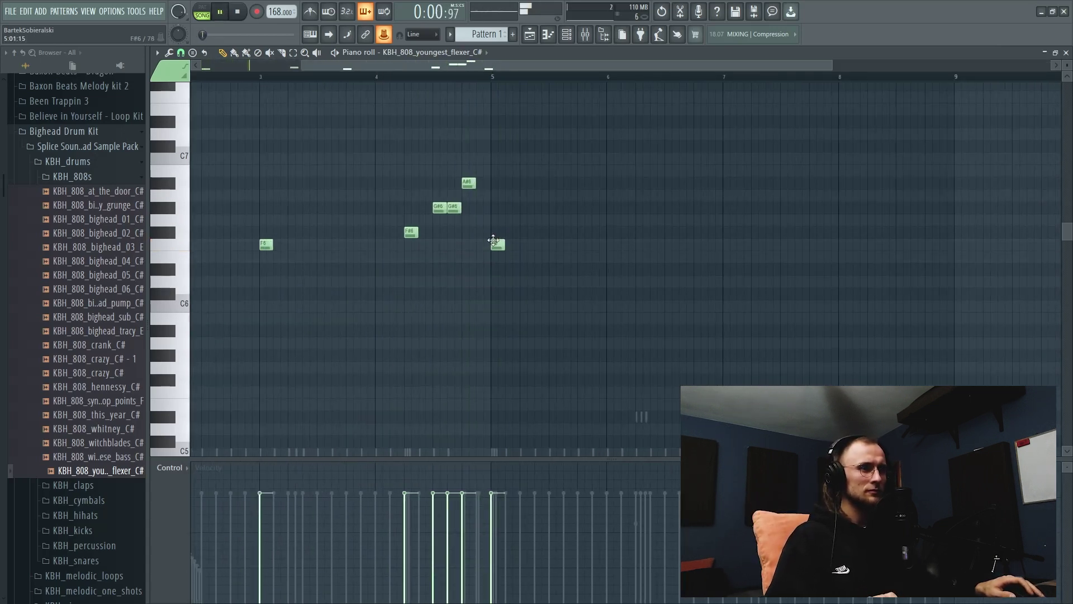
{"action": "scroll", "coordinate": [456, 306], "scroll_direction": "down", "scroll_amount": 2}
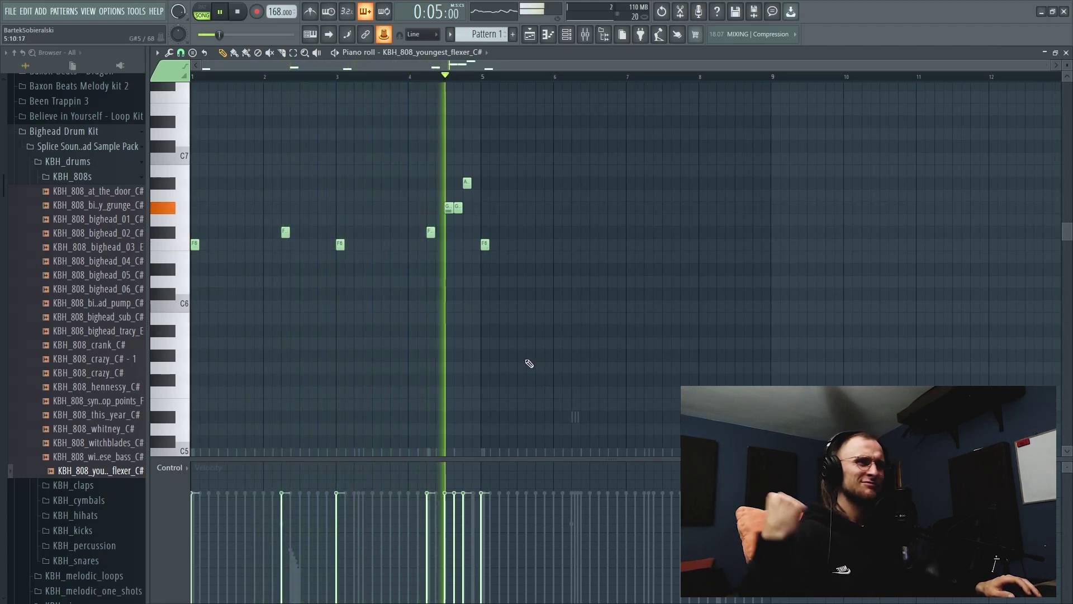
{"action": "scroll", "coordinate": [574, 248], "scroll_direction": "up", "scroll_amount": 1}
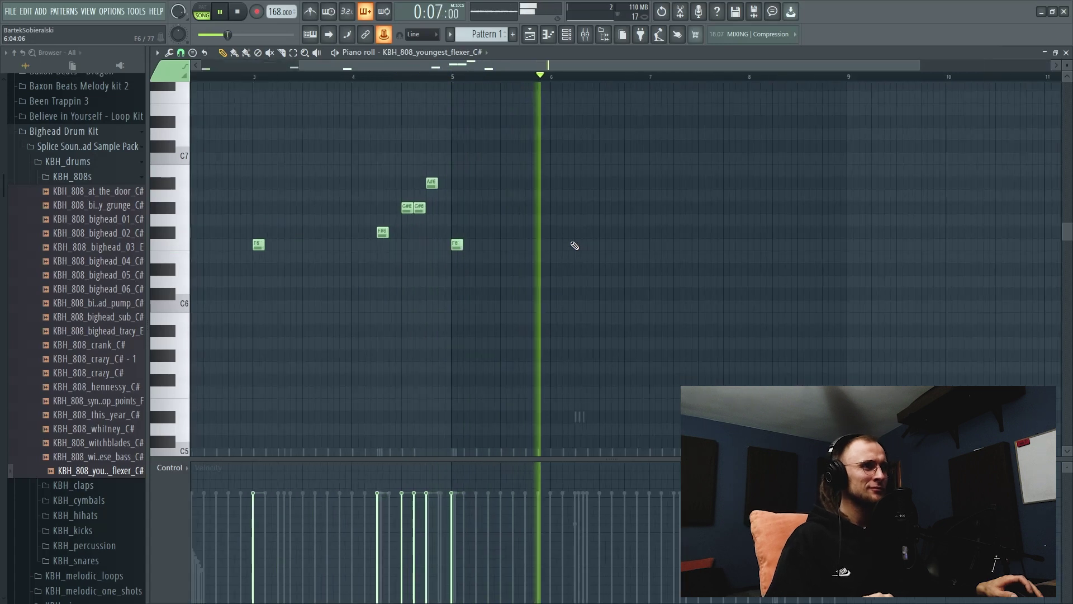
{"action": "left_click", "coordinate": [581, 231]}
{"action": "left_click", "coordinate": [649, 244]}
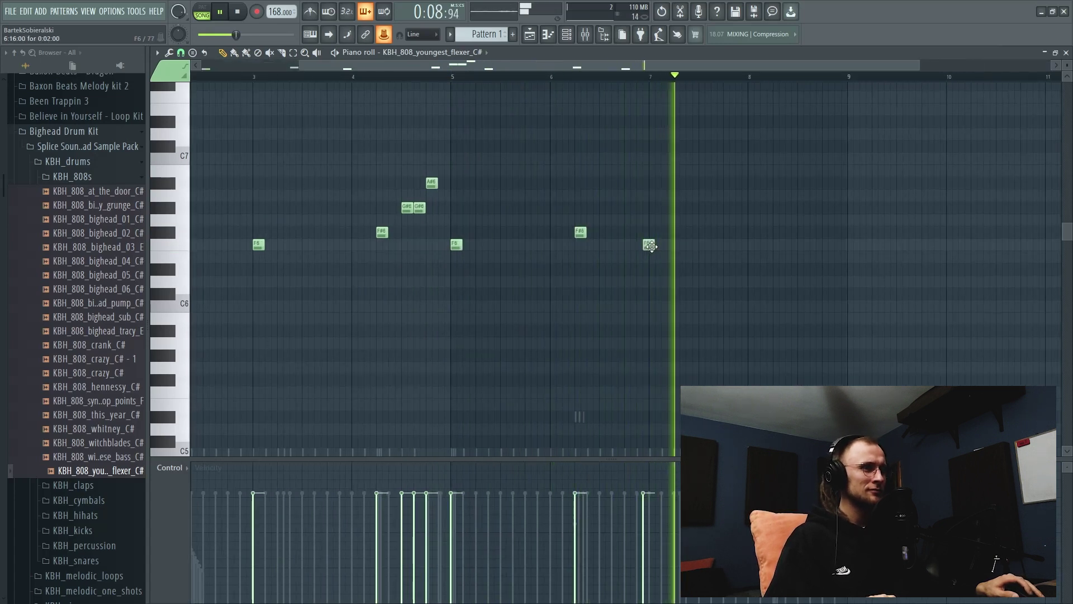
Shift the 6:16 note to 7:01 and finish the 808 line with F6 at 8:05, G#6 at 8:09 and F#6 at 8:13.
{"action": "scroll", "coordinate": [731, 250], "scroll_direction": "up", "scroll_amount": 1}
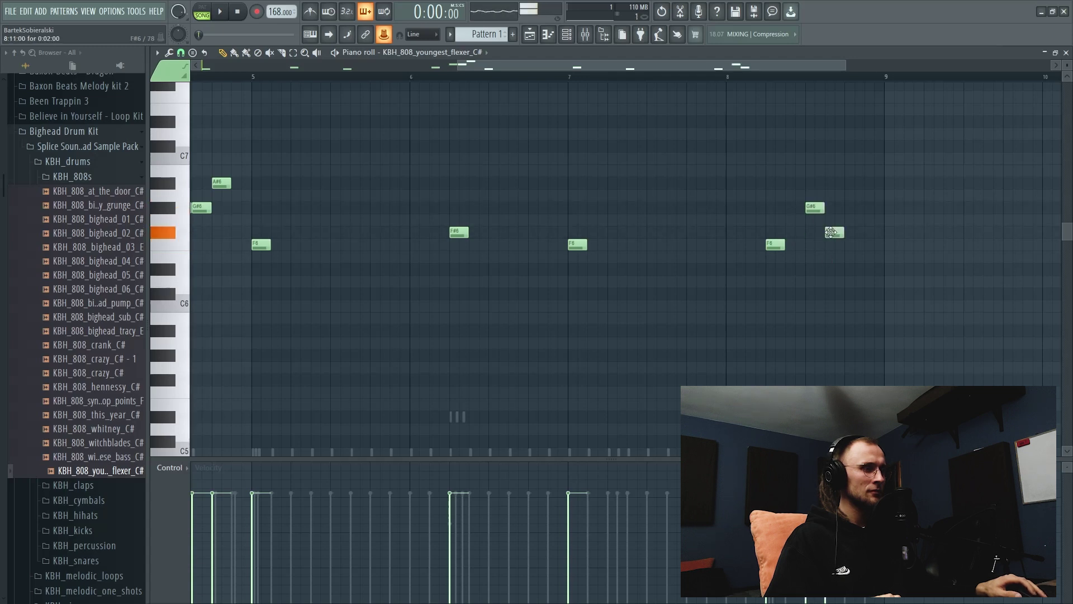
{"action": "left_click_drag", "start_coordinate": [831, 233], "coordinate": [850, 233]}
{"action": "key", "text": "space"}
{"action": "scroll", "coordinate": [820, 254], "scroll_direction": "down", "scroll_amount": 2}
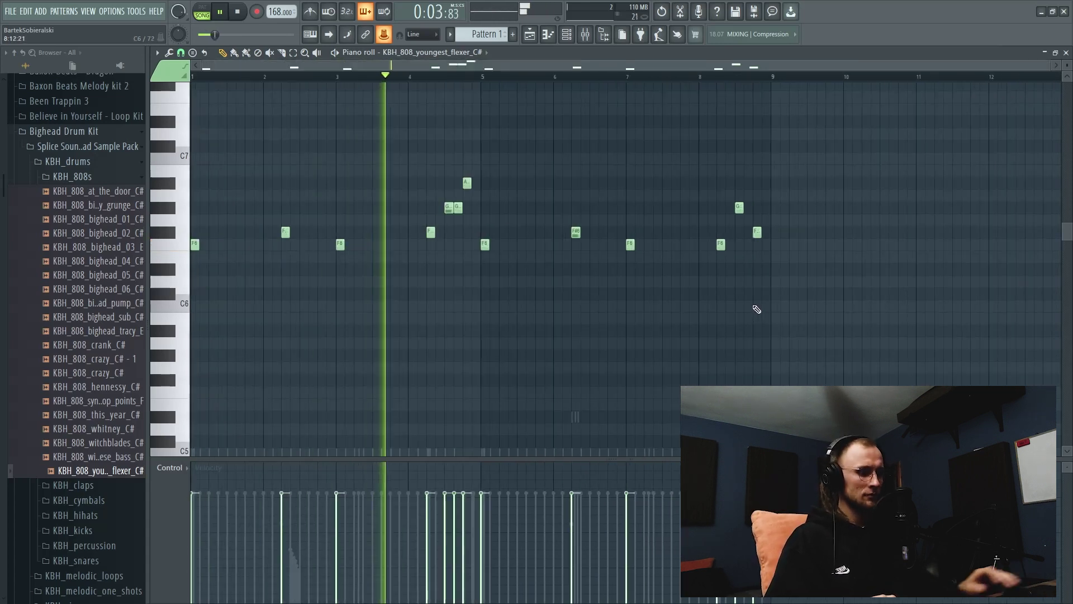
Open the sampler settings of the KBH_808_youngest_flexer_C# channel and try the Boost in its precomputed effects.
{"action": "key", "text": "F7"}
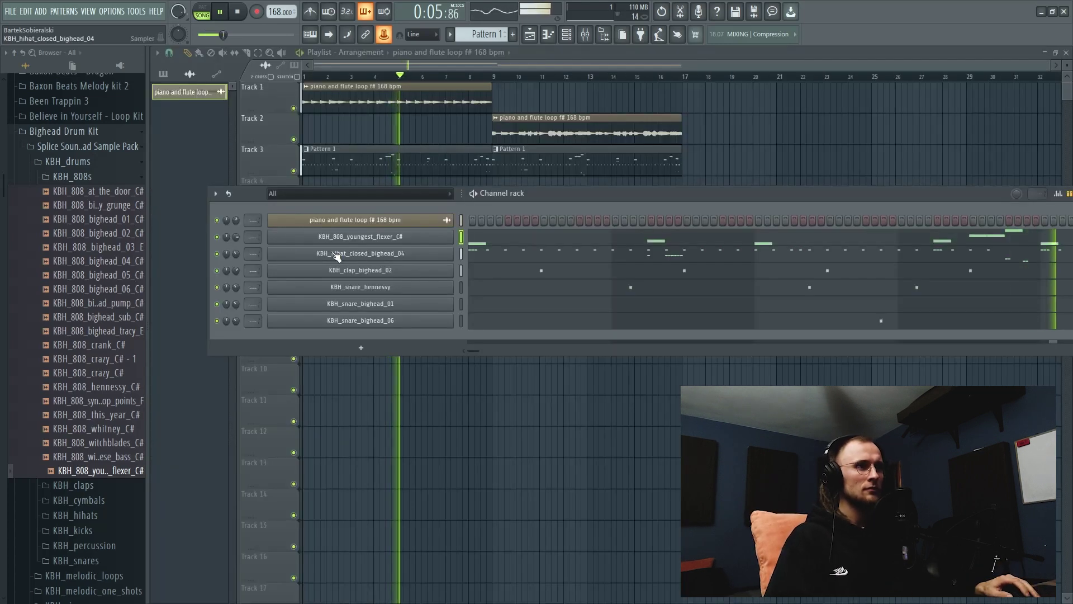
{"action": "left_click", "coordinate": [335, 237]}
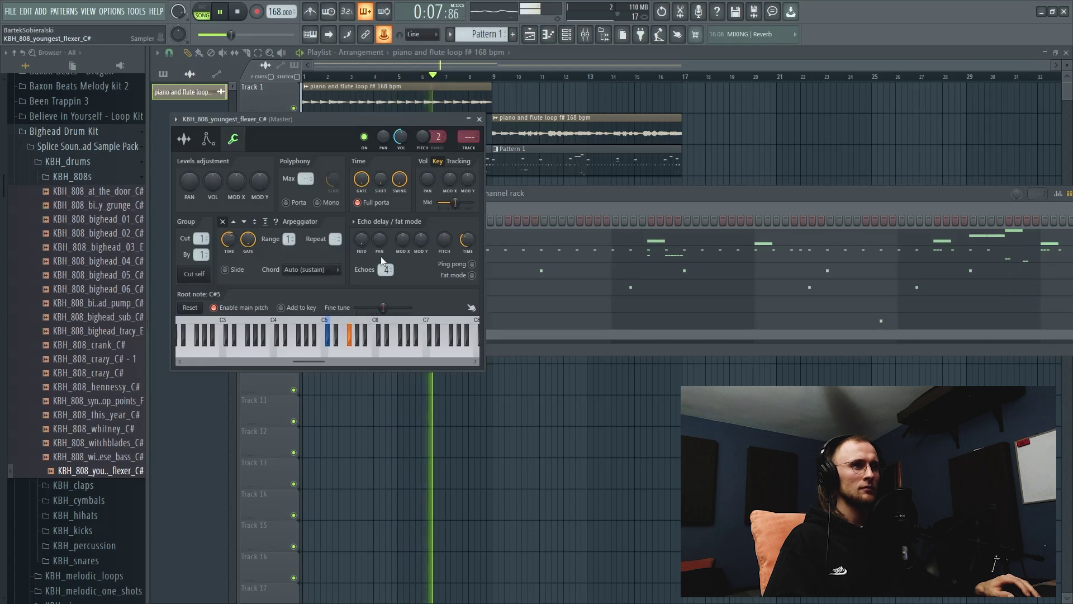
{"action": "left_click", "coordinate": [185, 143]}
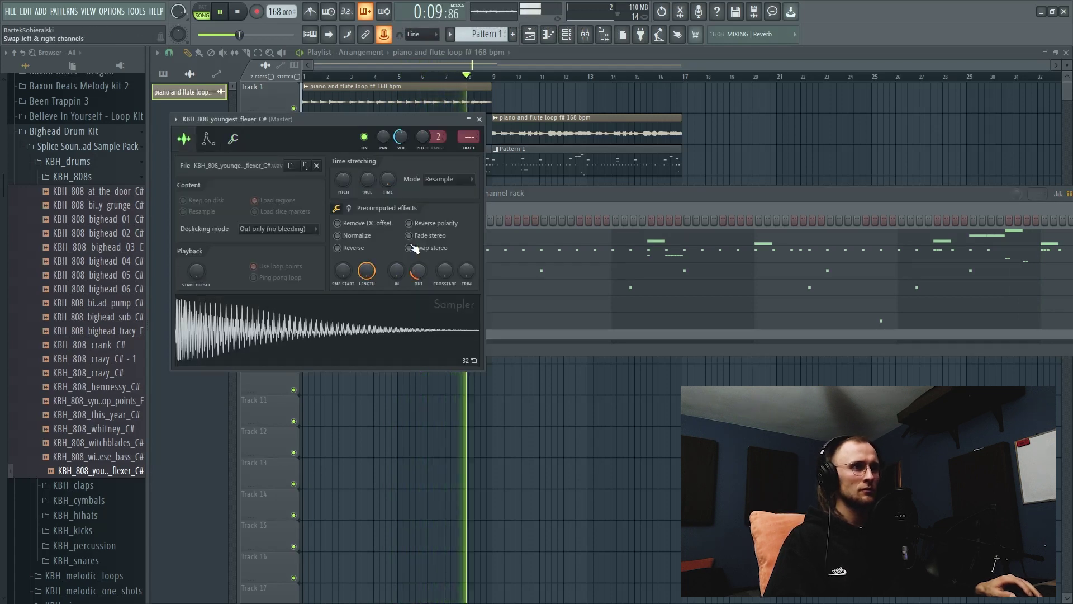
{"action": "left_click_drag", "start_coordinate": [343, 227], "coordinate": [347, 224]}
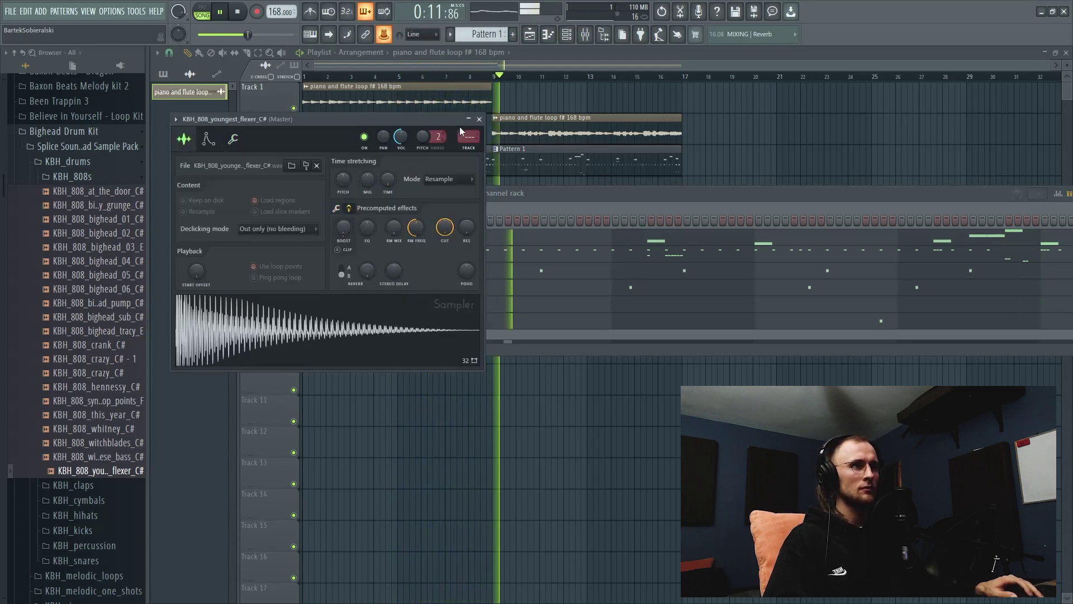
{"action": "left_click", "coordinate": [480, 119]}
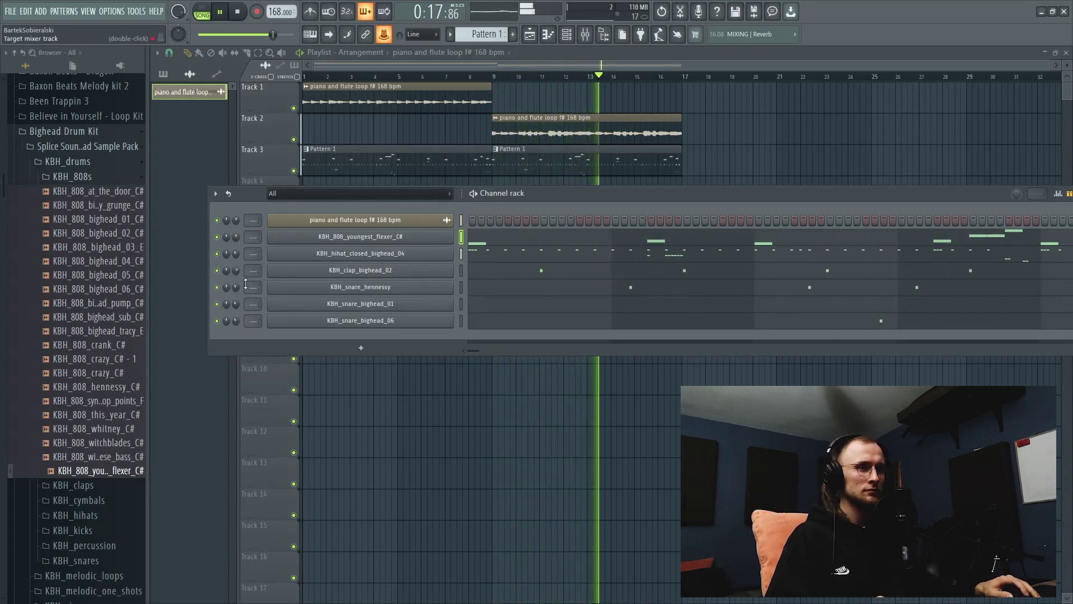
Audition the KBH_kicks samples and add KBH_kick_bighead_05 as a new channel below the 808.
{"action": "left_click", "coordinate": [98, 177]}
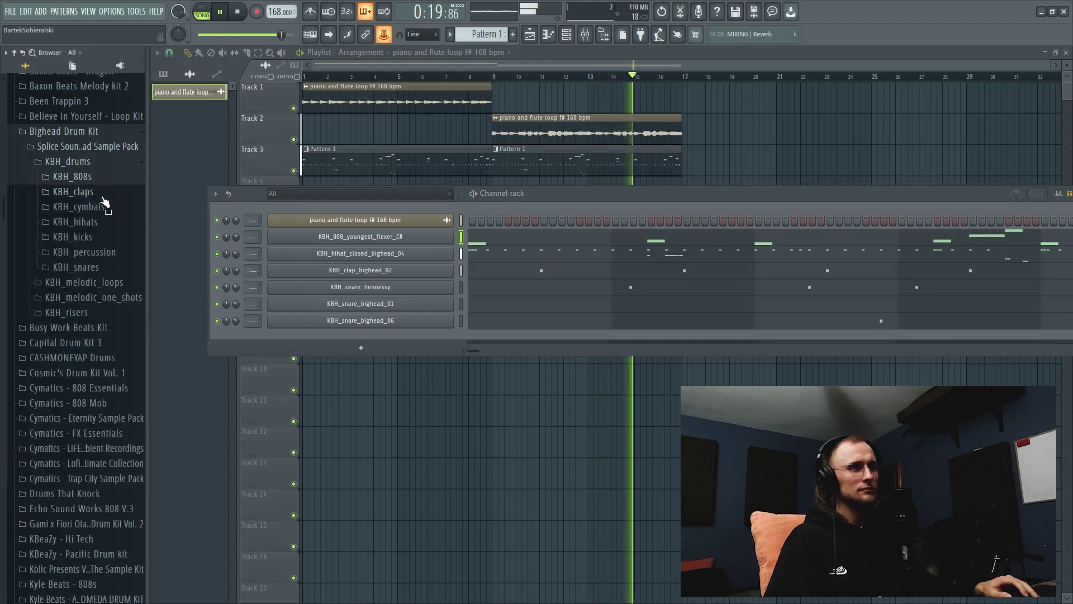
{"action": "left_click", "coordinate": [104, 238]}
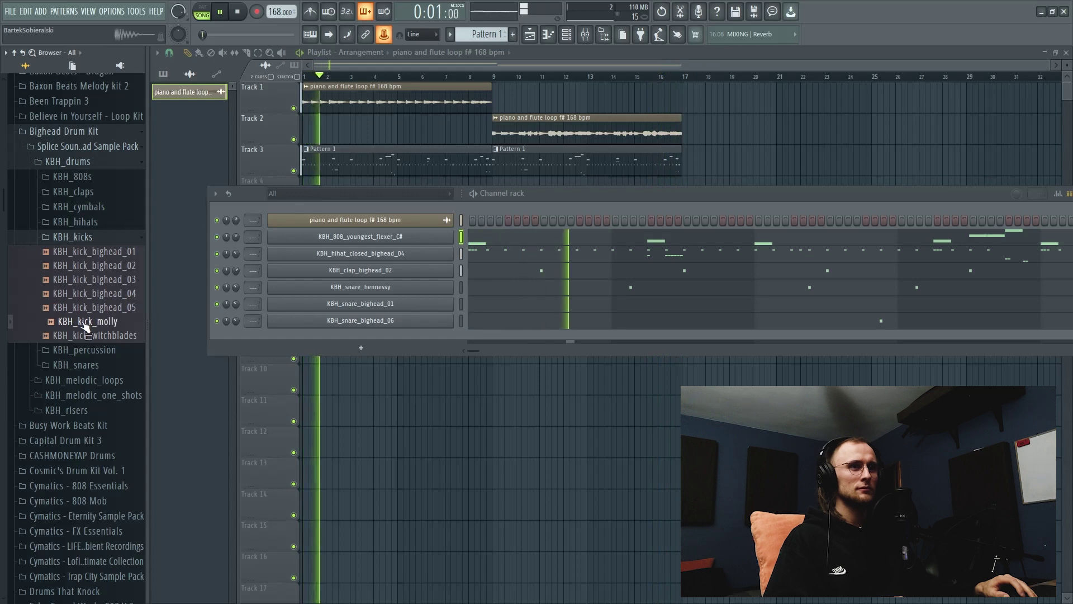
{"action": "left_click_drag", "start_coordinate": [83, 308], "coordinate": [386, 257]}
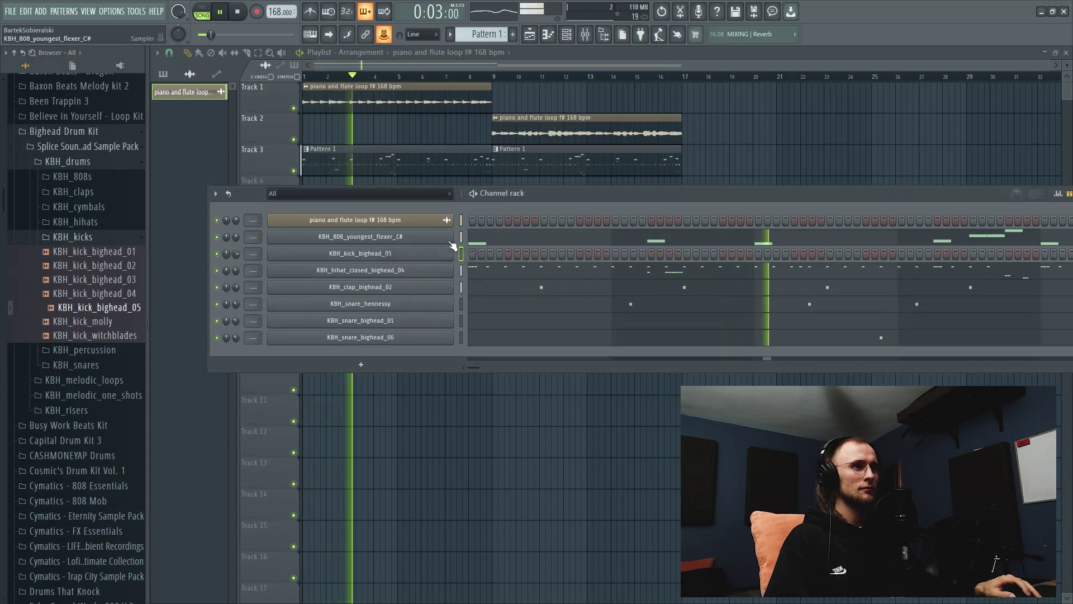
Copy the 808 notes into the KBH_kick_bighead_05 channel and flatten them to a single pitch with the Limit tool.
{"action": "left_click", "coordinate": [461, 253]}
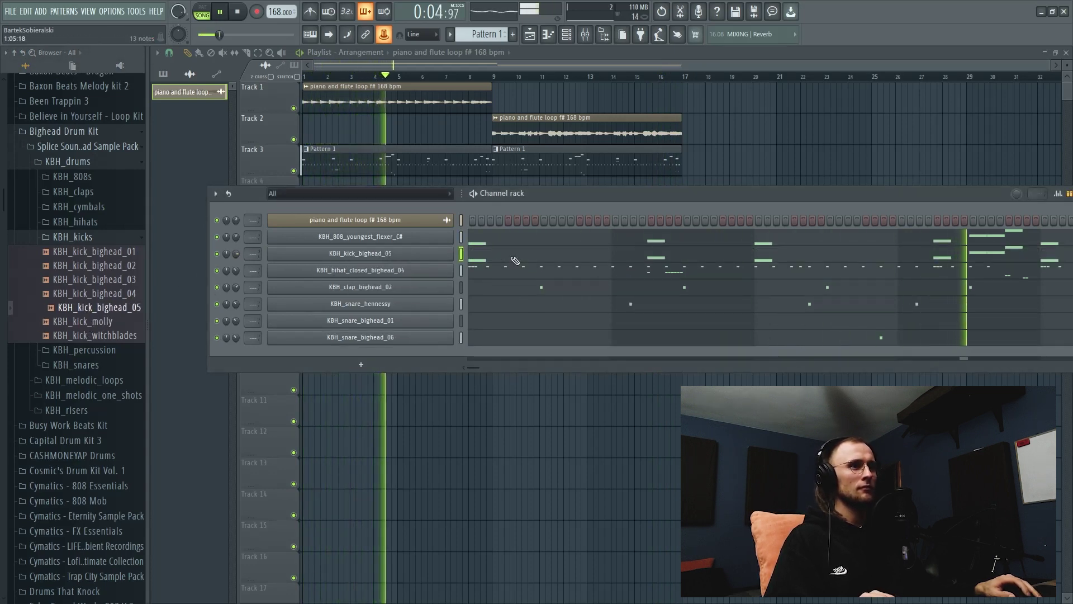
{"action": "key", "text": "F7"}
{"action": "key", "text": "alt+k"}
{"action": "key", "text": "Return"}
{"action": "key", "text": "F7"}
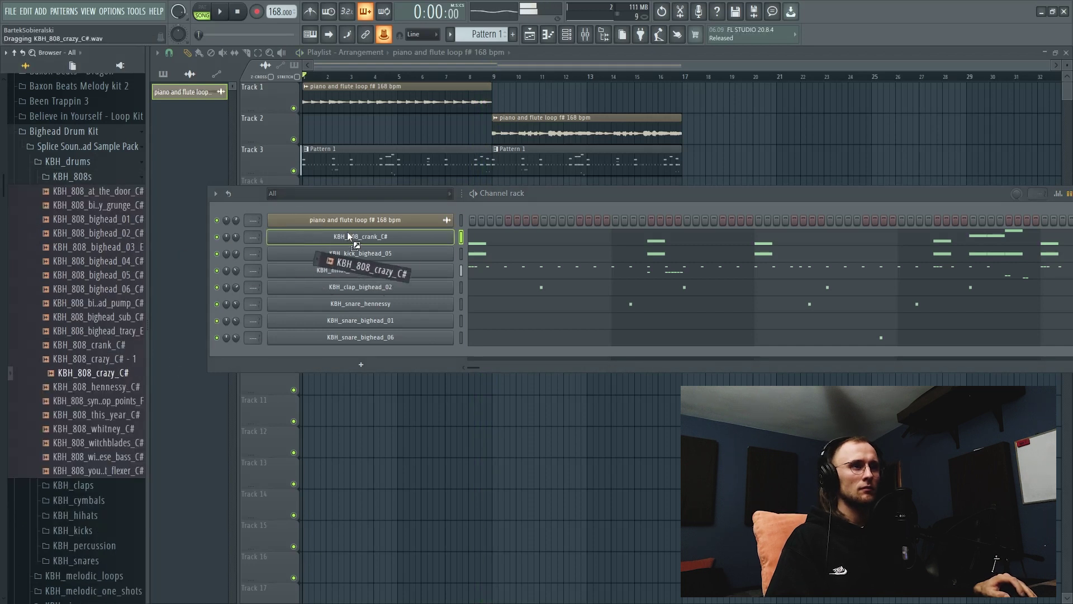
Replace the 808 channel's sample with KBH_808_crazy_C# and open its sampler settings during playback.
{"action": "left_click_drag", "start_coordinate": [348, 233], "coordinate": [351, 239]}
{"action": "key", "text": "space"}
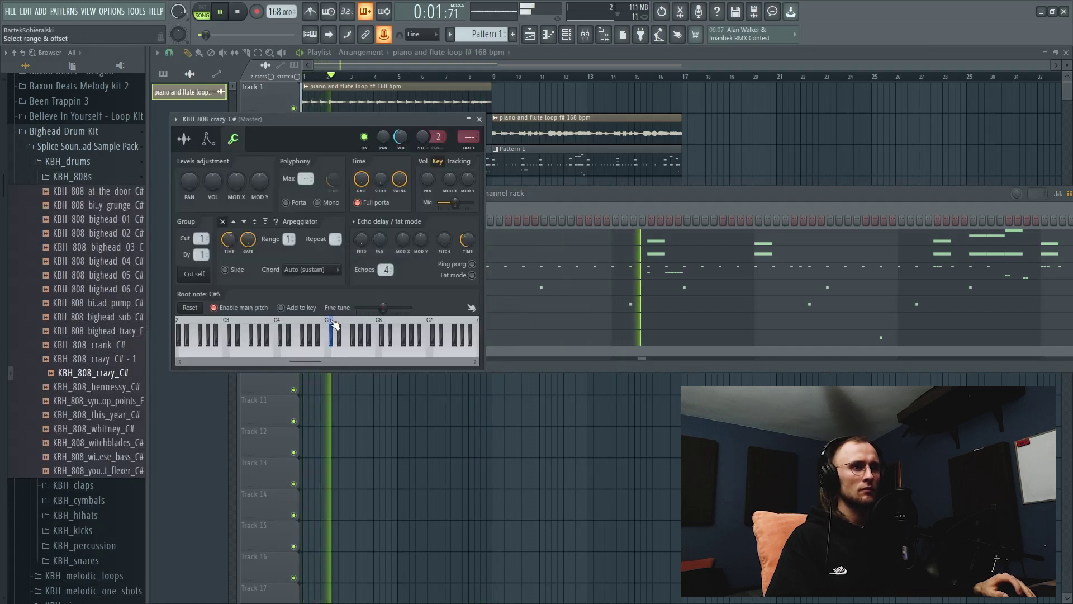
{"action": "left_click", "coordinate": [186, 141]}
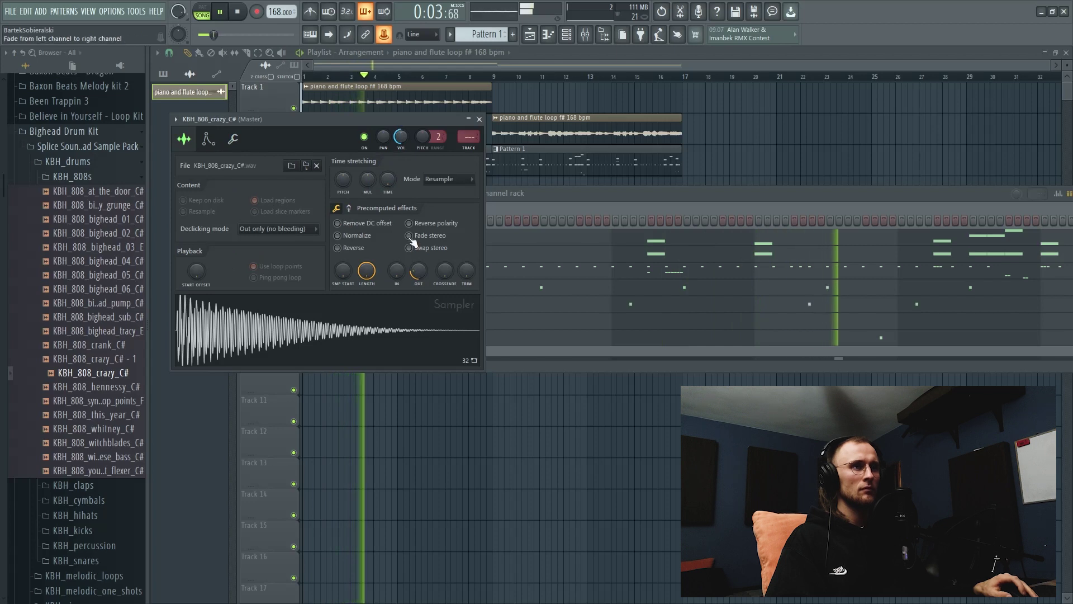
Reduce the fade-out of the KBH_808_crazy_C# sample and close its sampler settings.
{"action": "left_click_drag", "start_coordinate": [423, 288], "coordinate": [423, 313]}
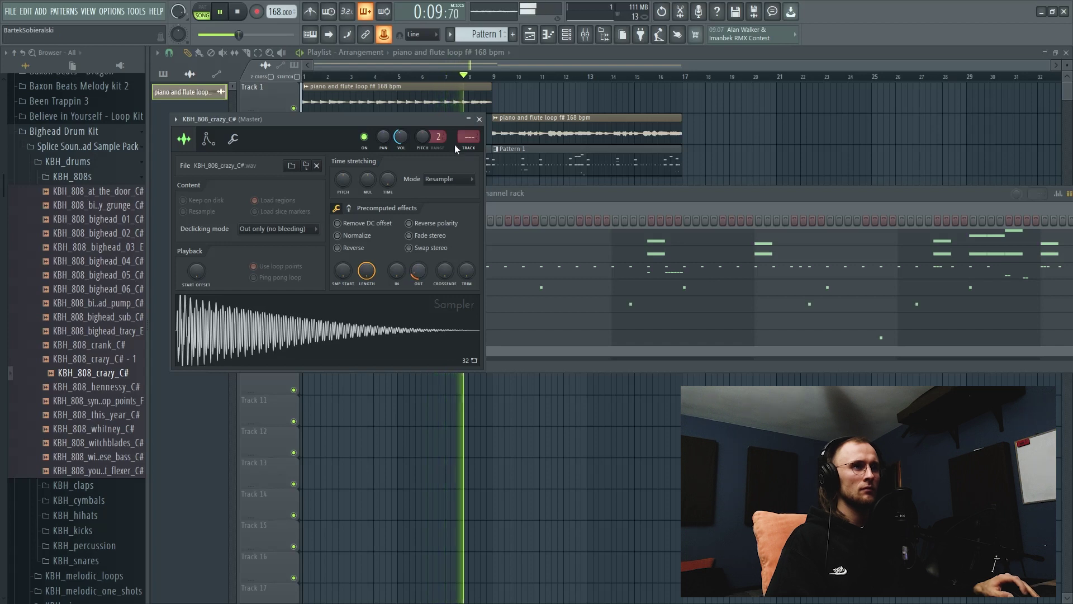
{"action": "left_click", "coordinate": [480, 120]}
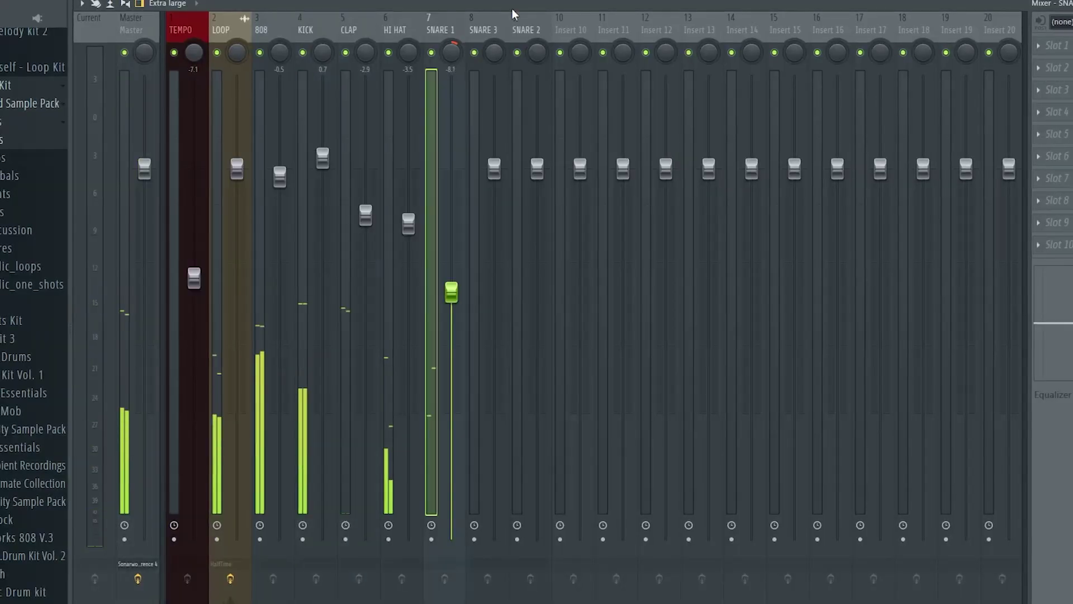
Delete the snare channel routed to mixer track 8 from the channel rack.
{"action": "left_click", "coordinate": [515, 17]}
{"action": "key", "text": "F6"}
{"action": "key", "text": "alt+Delete"}
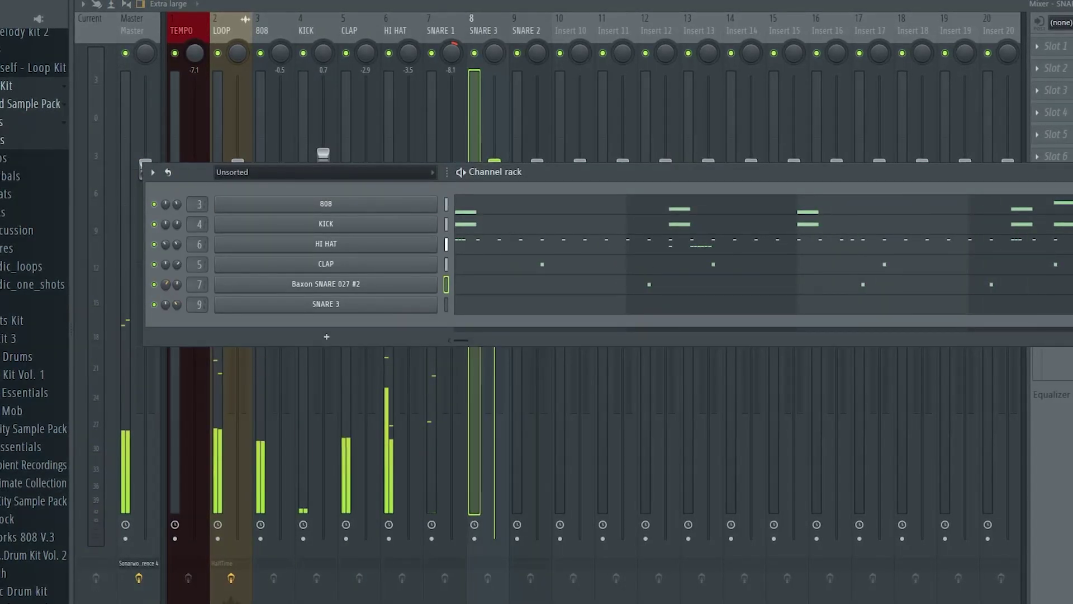
{"action": "right_click", "coordinate": [169, 267]}
{"action": "left_click", "coordinate": [346, 363]}
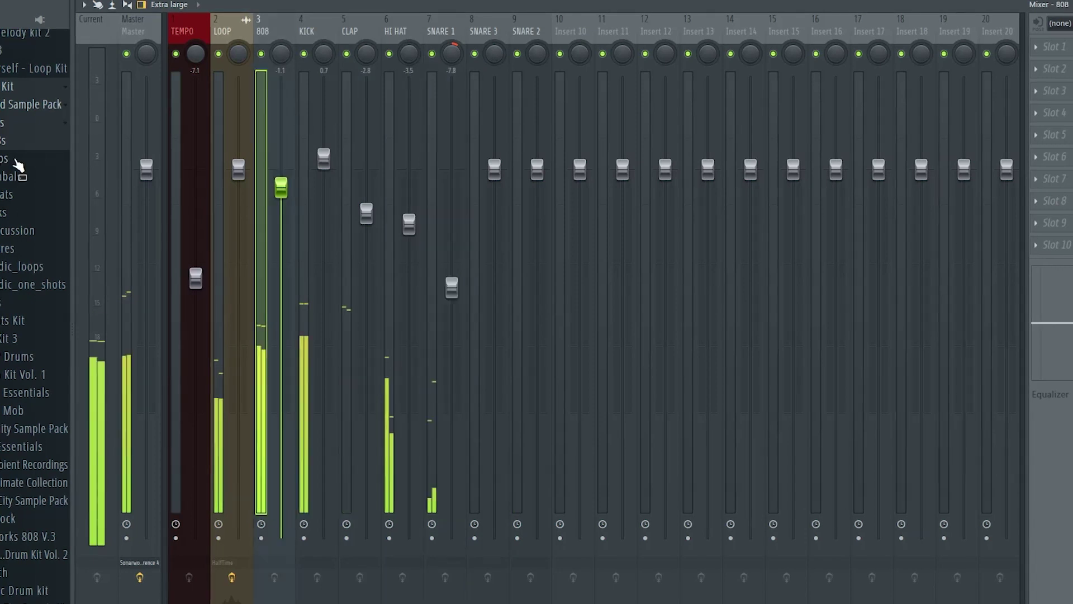
Add the Baxon OH 010 open hi-hat sample as a new channel below SNARE 3 and give it a hit.
{"action": "scroll", "coordinate": [39, 352], "scroll_direction": "up", "scroll_amount": 3}
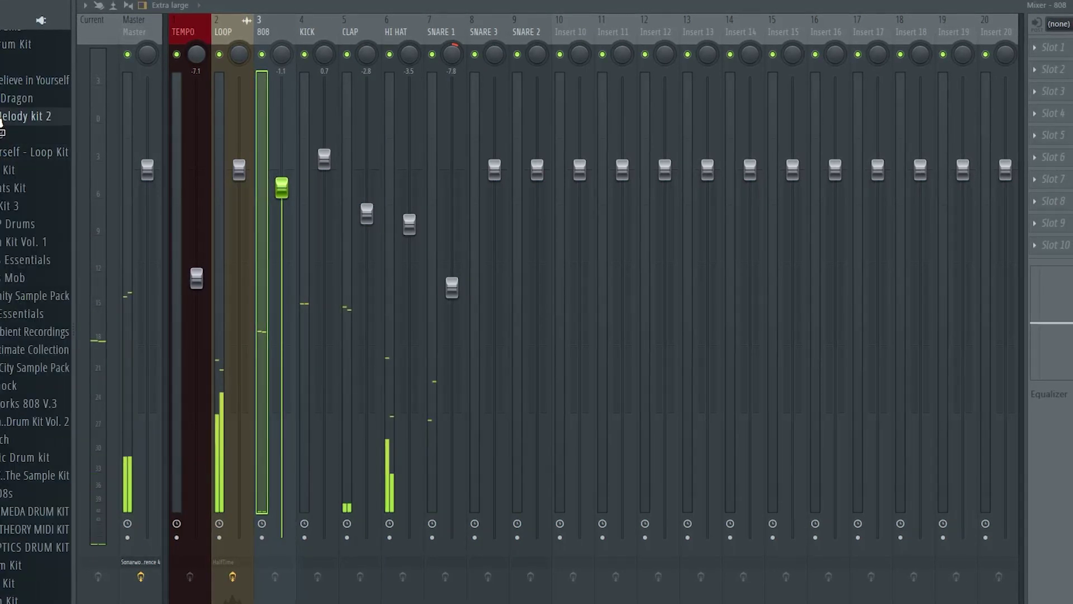
{"action": "key", "text": "F6"}
{"action": "left_click_drag", "start_coordinate": [67, 327], "coordinate": [620, 326]}
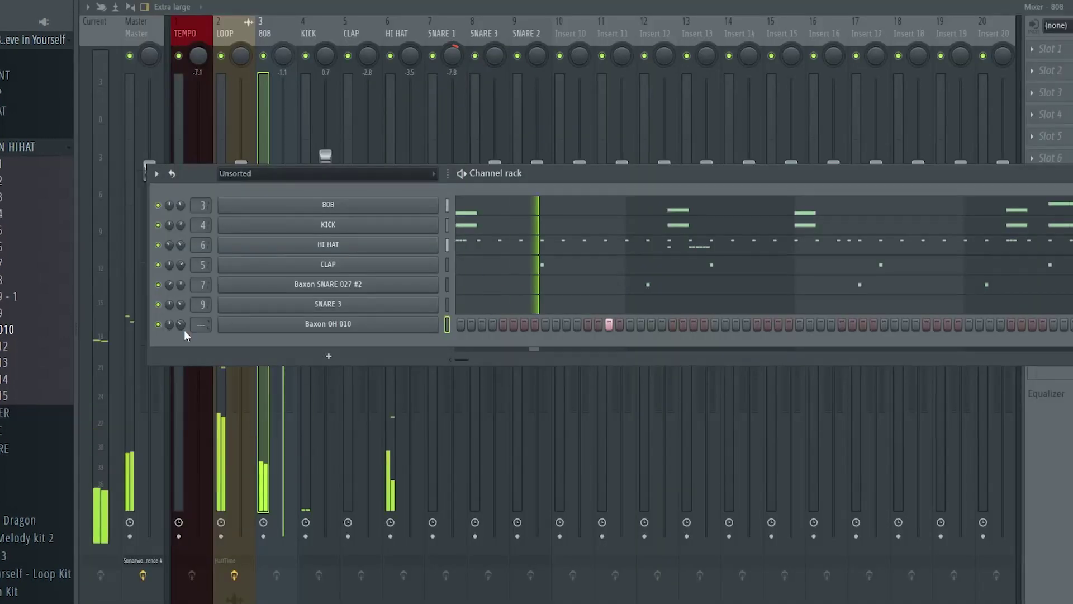
Name mixer track 8 OPEN HAT and route the Baxon OH 010 channel to it.
{"action": "left_click", "coordinate": [490, 34]}
{"action": "key", "text": "F2"}
{"action": "type", "text": "OPEN HAT"}
{"action": "key", "text": "Return"}
{"action": "key", "text": "F6"}
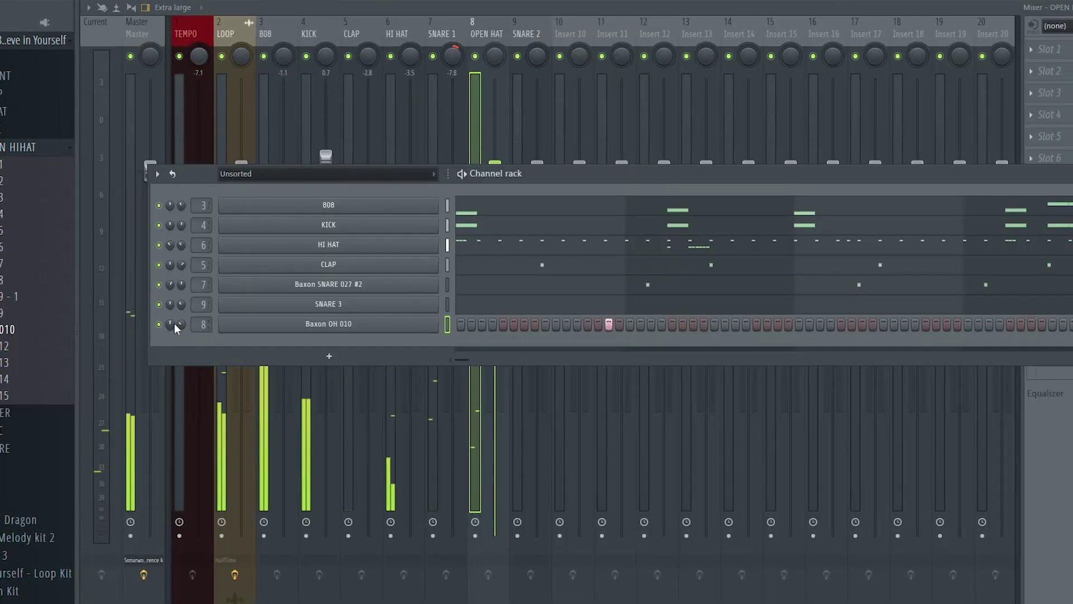
Lower the 808 fader to -1.2 and the KICK fader to 0.5, and clear the custom name of mixer track 9.
{"action": "left_click", "coordinate": [284, 43]}
{"action": "left_click", "coordinate": [369, 218]}
{"action": "key", "text": "Right"}
{"action": "key", "text": "Right"}
{"action": "key", "text": "Right"}
{"action": "key", "text": "Right"}
{"action": "key", "text": "F2"}
{"action": "key", "text": "Delete"}
{"action": "key", "text": "Return"}
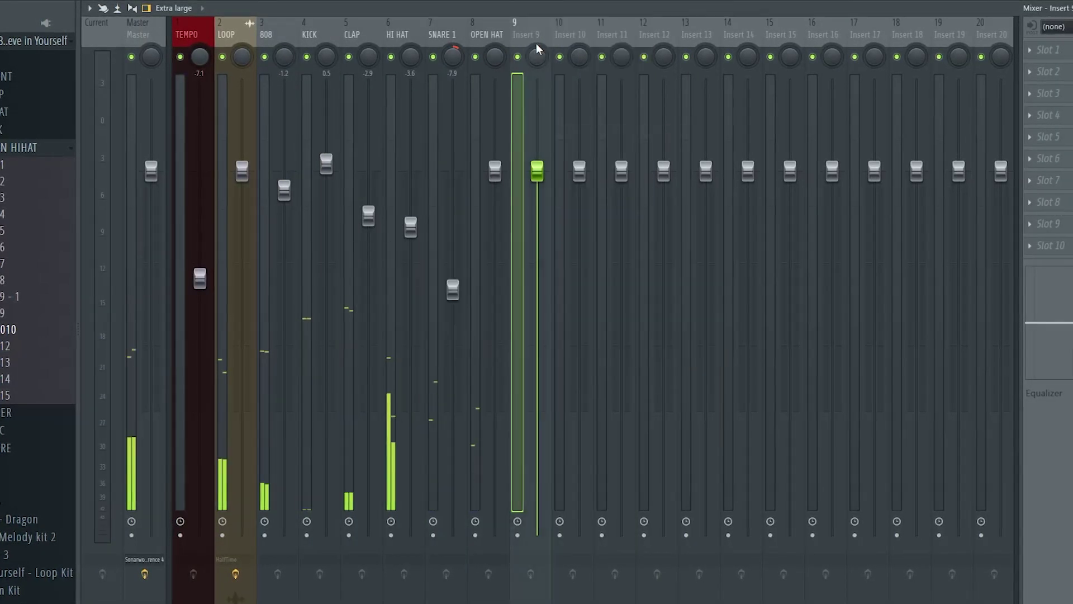
Name the last three channels SNARE 1, SNARE 2 and OPEN HAT, and play the song from the start.
{"action": "key", "text": "Left"}
{"action": "key", "text": "Left"}
{"action": "key", "text": "Left"}
{"action": "key", "text": "Left"}
{"action": "key", "text": "Left"}
{"action": "key", "text": "Left"}
{"action": "key", "text": "Left"}
{"action": "key", "text": "F9"}
{"action": "key", "text": "F6"}
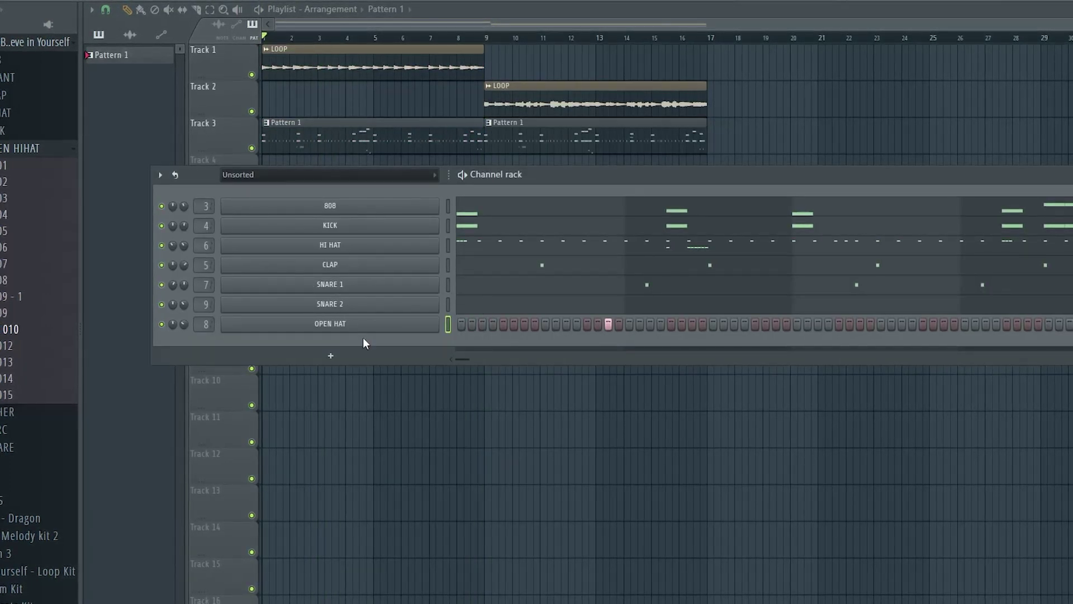
{"action": "key", "text": "space"}
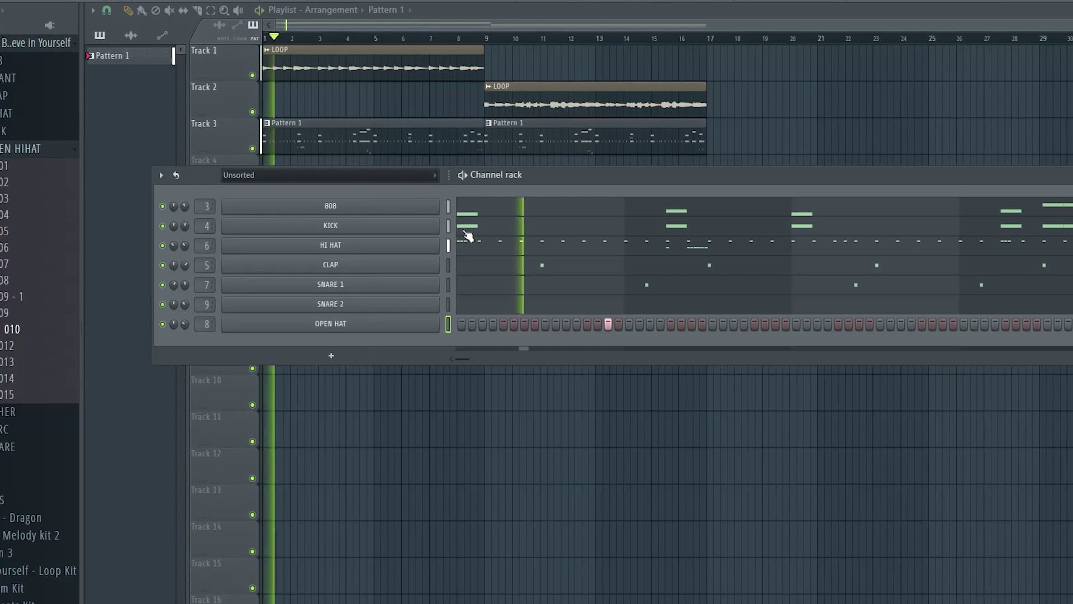
Split Pattern 1 by channel and lay the separate patterns out on Tracks 4 to 10 in the playlist.
{"action": "key", "text": "F9"}
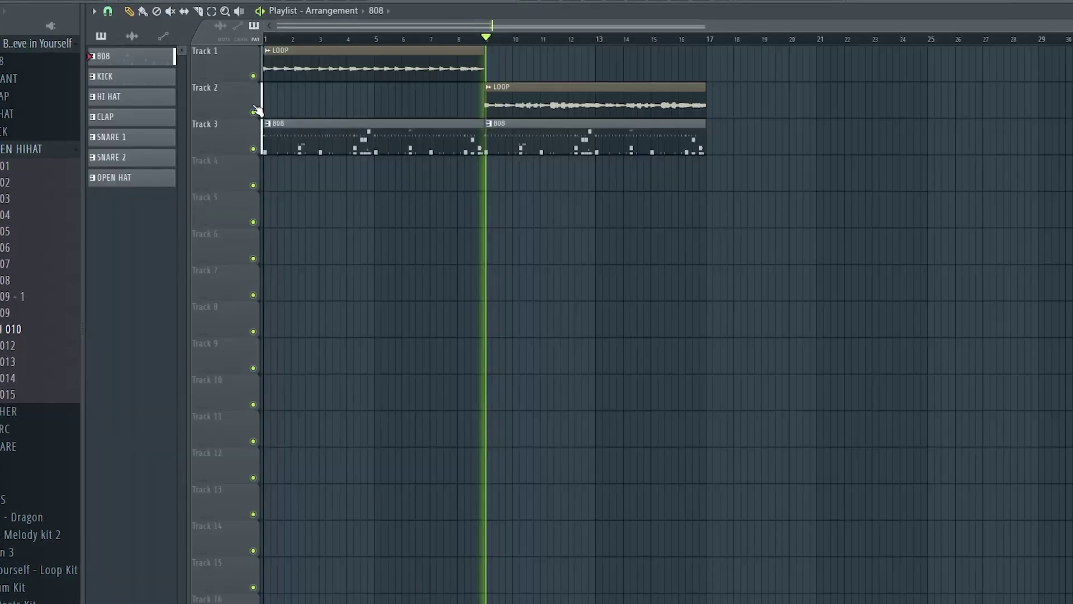
{"action": "left_click_drag", "start_coordinate": [405, 157], "coordinate": [419, 403]}
{"action": "key", "text": "ctrl+b"}
{"action": "key", "text": "ctrl+b"}
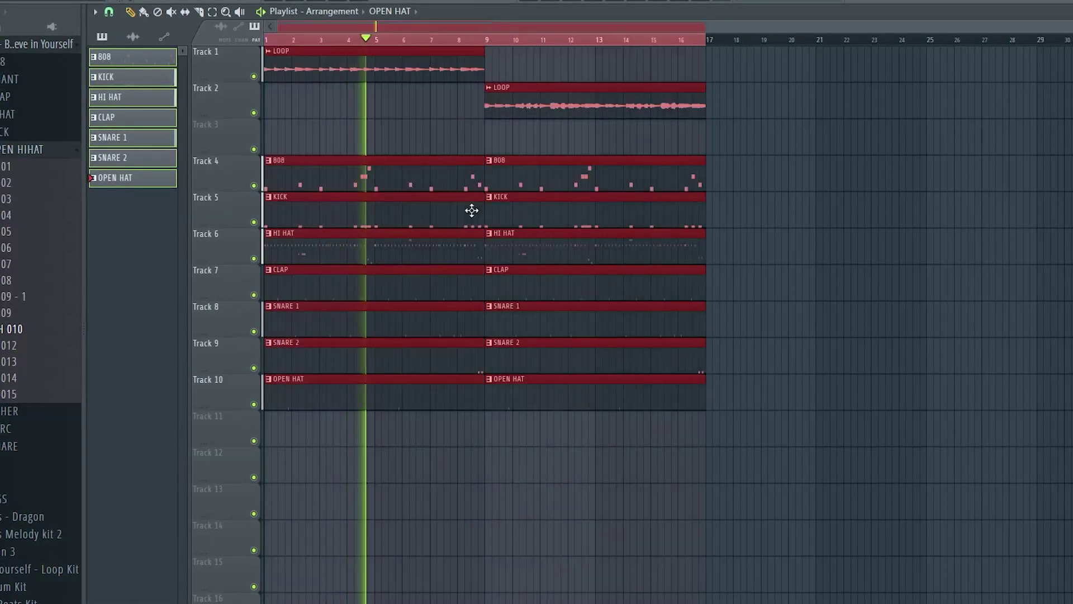
Move the second loop to bar 17 and drop the HalfTime mix level automation to its minimum at bar 9.
{"action": "left_click_drag", "start_coordinate": [555, 90], "coordinate": [775, 92]}
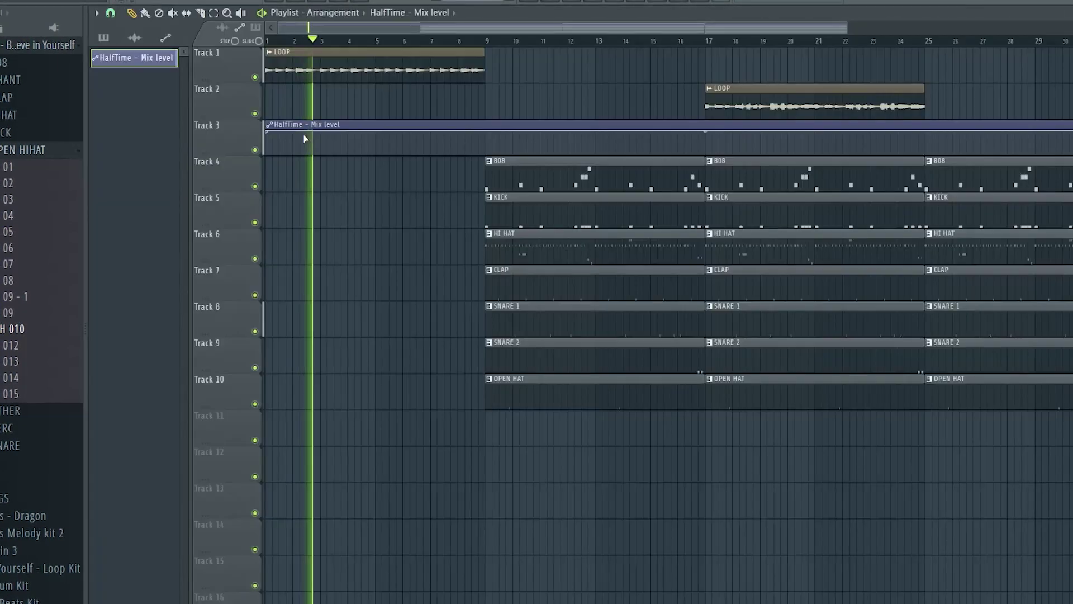
{"action": "left_click_drag", "start_coordinate": [454, 129], "coordinate": [486, 155]}
{"action": "scroll", "coordinate": [858, 139], "scroll_direction": "down", "scroll_amount": 3}
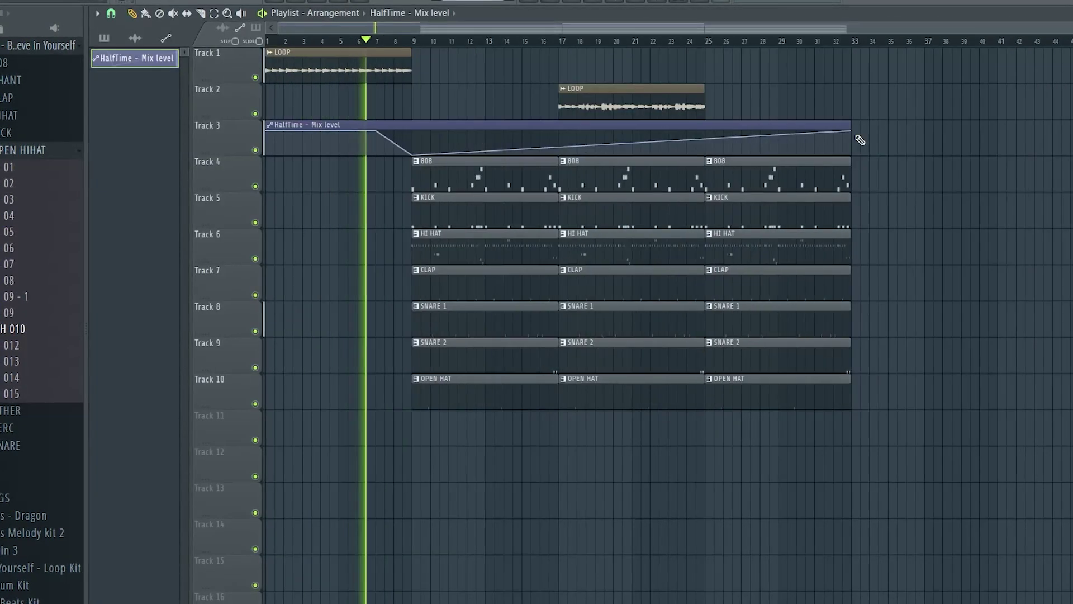
Remove the 808 and KICK clips at bar 9 and duplicate the first loop to fill bars 9 to 17.
{"action": "right_click", "coordinate": [462, 179]}
{"action": "right_click", "coordinate": [462, 224]}
{"action": "left_click", "coordinate": [346, 60], "text": "ctrl"}
{"action": "key", "text": "ctrl+b"}
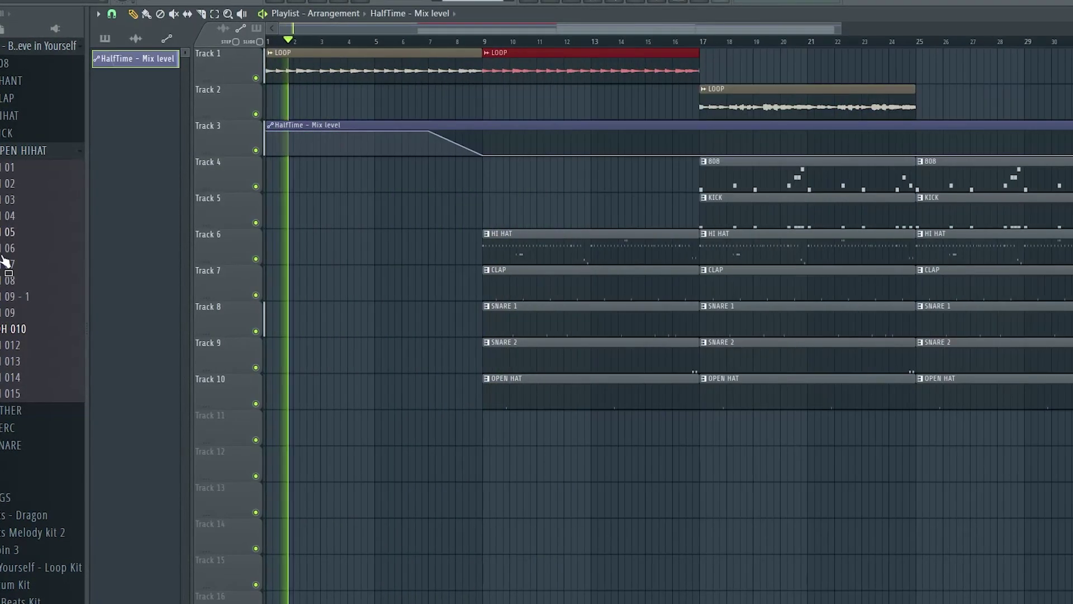
Slice off the ends of the HI HAT, SNARE 2 and OPEN HAT clips just before bar 17.
{"action": "left_click", "coordinate": [12, 152]}
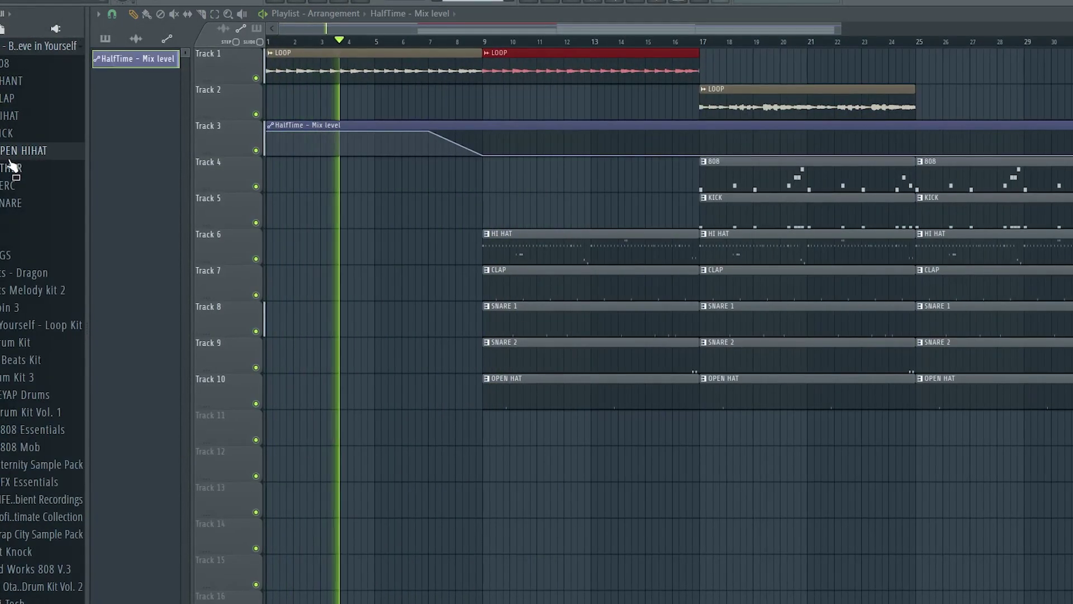
{"action": "scroll", "coordinate": [335, 224], "scroll_direction": "down", "scroll_amount": 2}
{"action": "scroll", "coordinate": [547, 386], "scroll_direction": "up", "scroll_amount": 6}
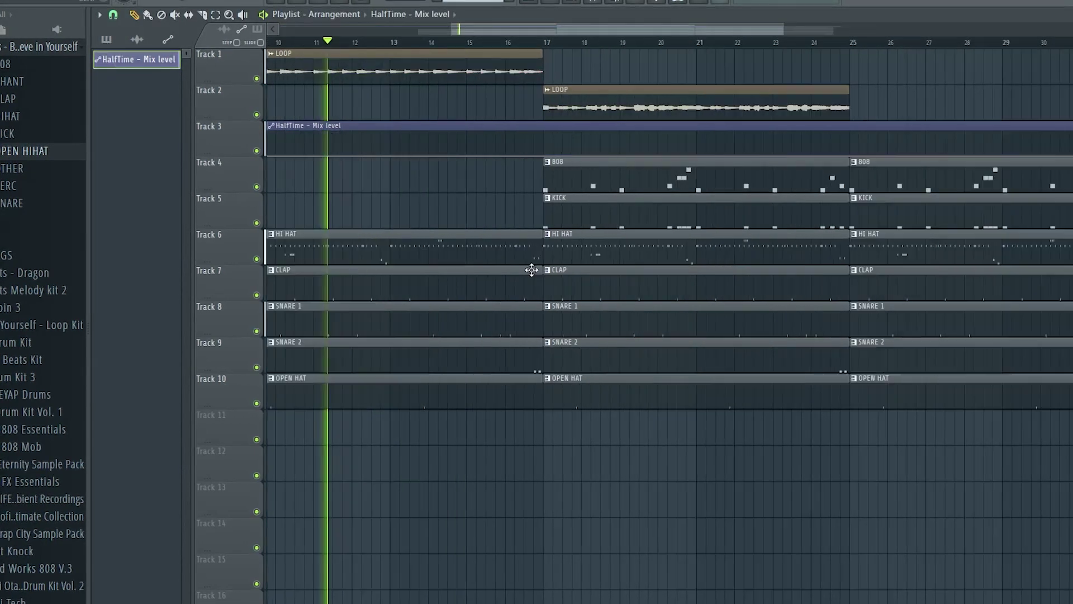
{"action": "key", "text": "c"}
{"action": "key", "text": "p"}
{"action": "scroll", "coordinate": [546, 253], "scroll_direction": "down", "scroll_amount": 3}
{"action": "scroll", "coordinate": [559, 279], "scroll_direction": "up", "scroll_amount": 3}
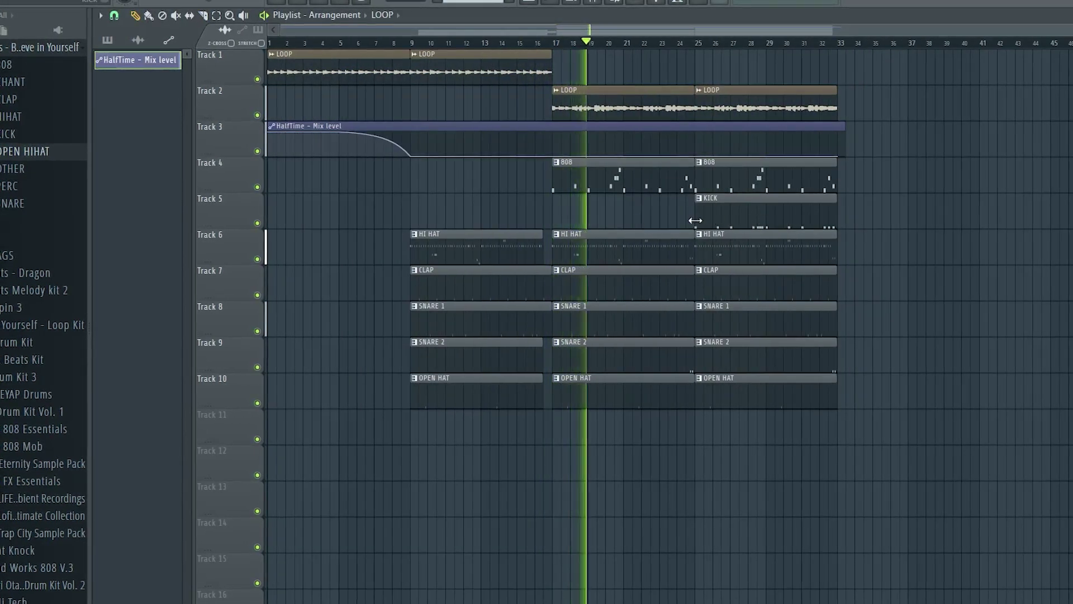
Delete the KICK and OPEN HAT clips before bar 25 and trim the ends of the SNARE 1 and HI HAT clips starting at bar 17.
{"action": "right_click", "coordinate": [615, 212]}
{"action": "right_click", "coordinate": [614, 392]}
{"action": "right_click", "coordinate": [559, 324]}
{"action": "right_click", "coordinate": [601, 257]}
{"action": "scroll", "coordinate": [652, 247], "scroll_direction": "down", "scroll_amount": 3}
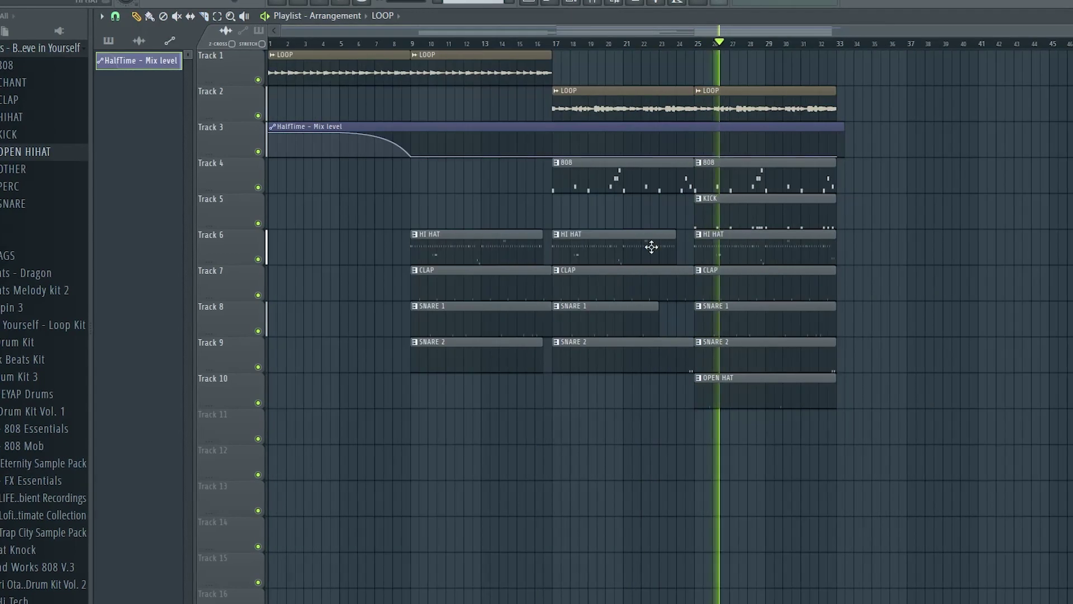
Duplicate the first loop and the 808, HI HAT and CLAP clips to fill bars 33 to 49.
{"action": "key", "text": "ctrl+b"}
{"action": "scroll", "coordinate": [1001, 318], "scroll_direction": "up", "scroll_amount": 2}
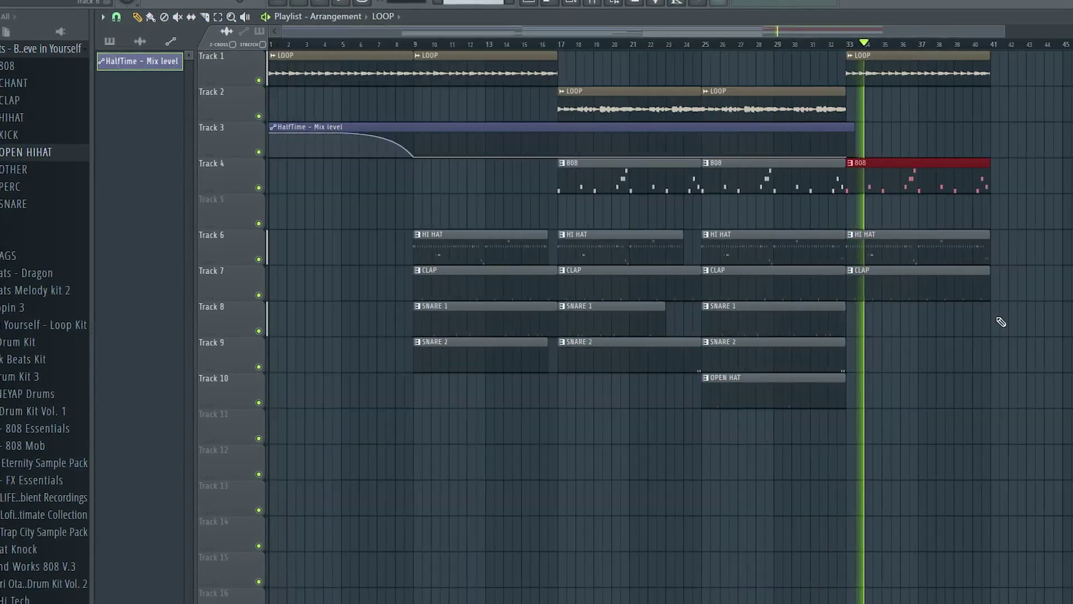
{"action": "scroll", "coordinate": [720, 145], "scroll_direction": "up", "scroll_amount": 2}
{"action": "key", "text": "e"}
{"action": "scroll", "coordinate": [720, 146], "scroll_direction": "down", "scroll_amount": 3}
Copy the loop and drum sections from bar 49 onward, bringing the drums back in at bar 51.
{"action": "double_click", "coordinate": [791, 70]}
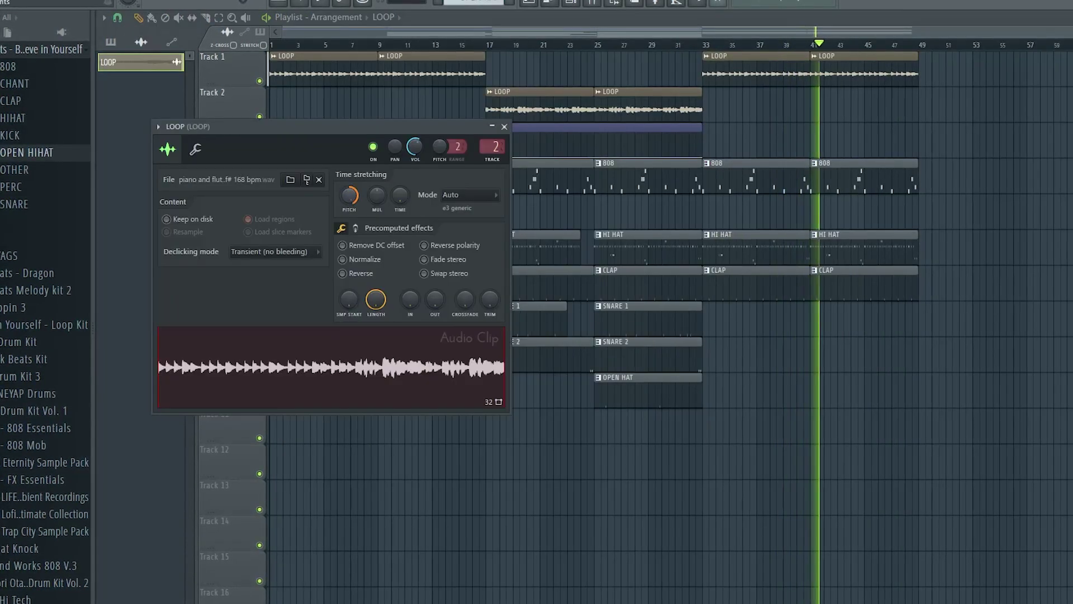
{"action": "left_click", "coordinate": [504, 127]}
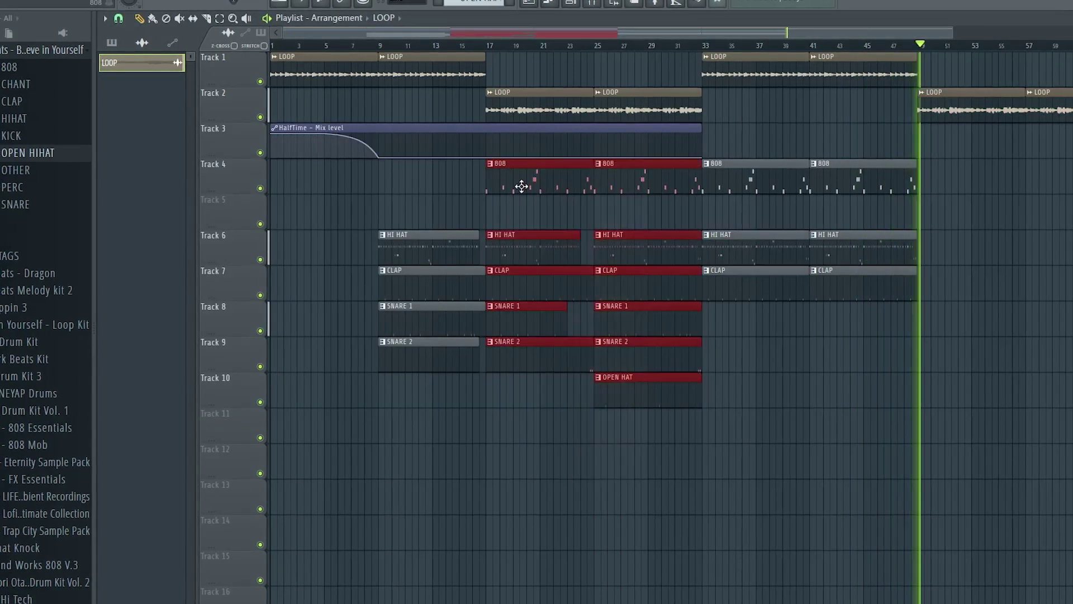
{"action": "scroll", "coordinate": [954, 187], "scroll_direction": "up", "scroll_amount": 3}
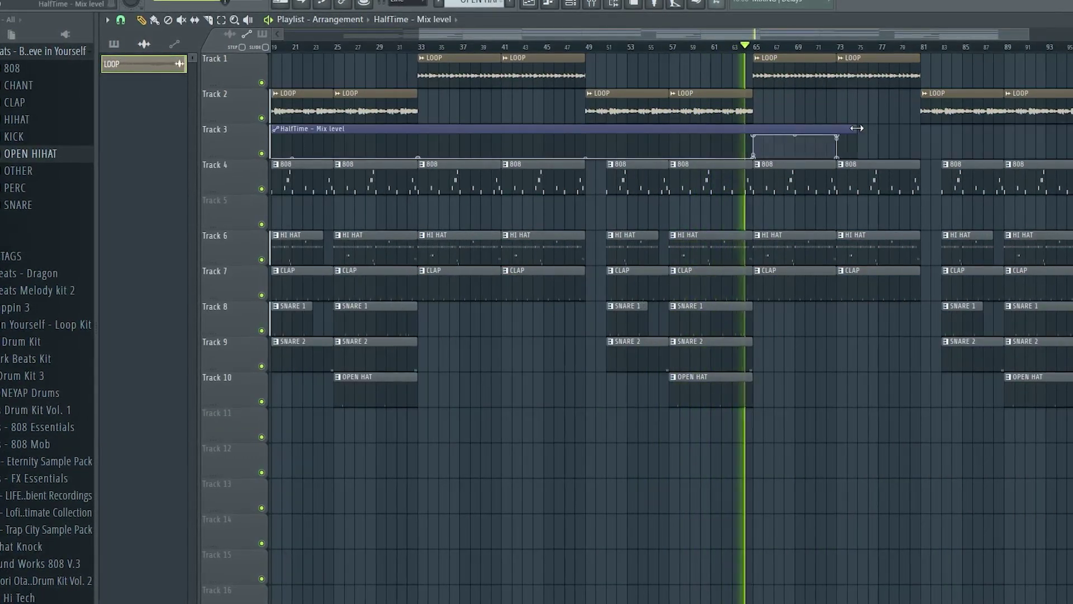
Try a rising HalfTime mix level curve from bar 65 to bar 73.
{"action": "left_click_drag", "start_coordinate": [856, 128], "coordinate": [838, 128]}
{"action": "scroll", "coordinate": [838, 128], "scroll_direction": "up", "scroll_amount": 4}
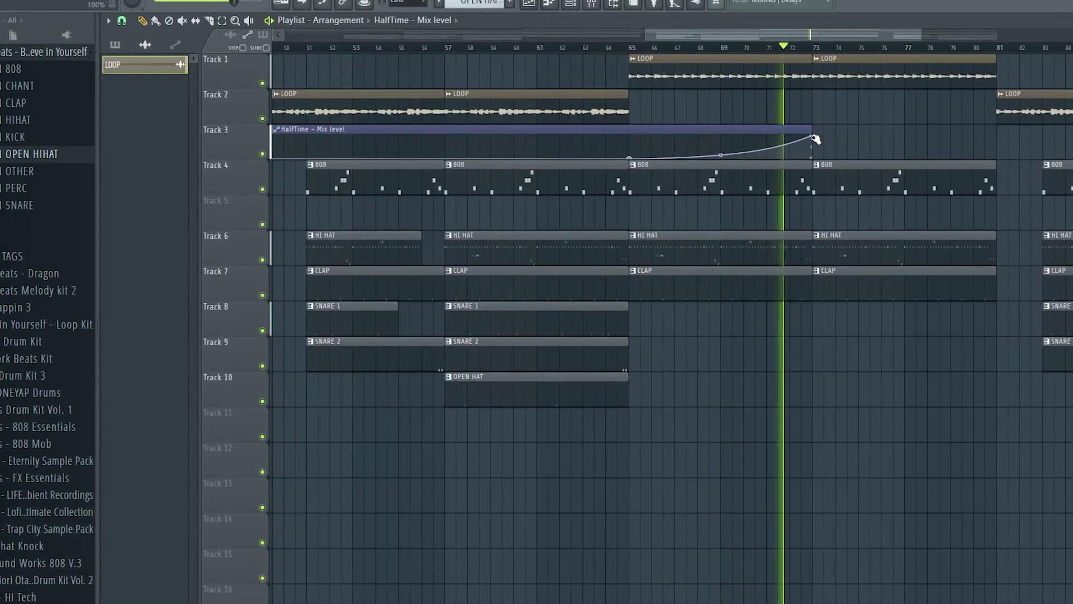
{"action": "scroll", "coordinate": [836, 117], "scroll_direction": "down", "scroll_amount": 5}
{"action": "left_click_drag", "start_coordinate": [1011, 135], "coordinate": [884, 134]}
Cut the loop, 808, HI HAT and CLAP clips off at bar 80 and place KICK clips on Track 5 at bars 57, 73 and 89.
{"action": "scroll", "coordinate": [883, 135], "scroll_direction": "up", "scroll_amount": 3}
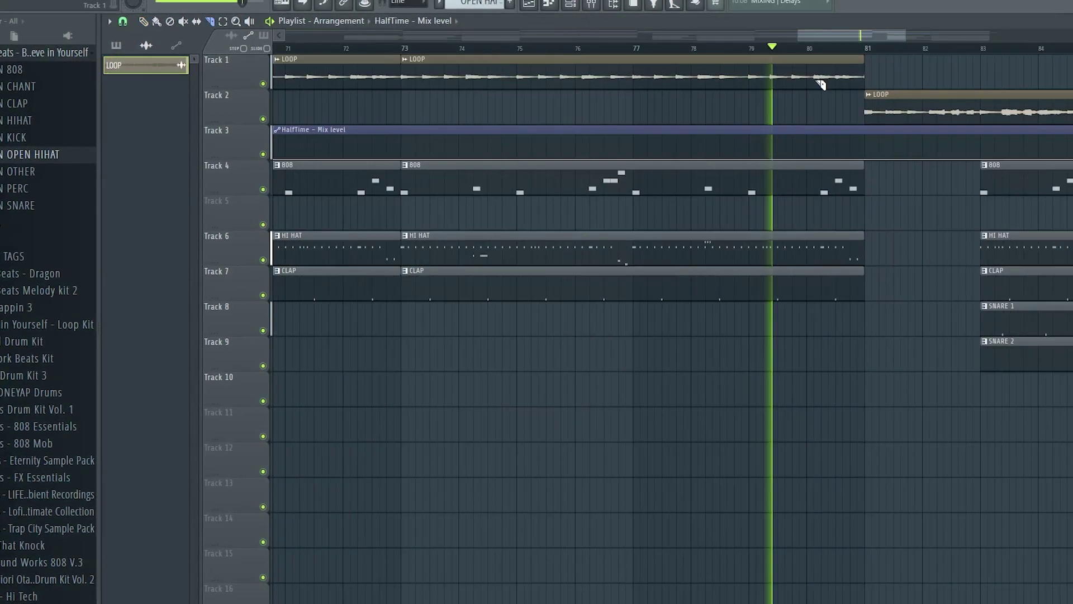
{"action": "left_click_drag", "start_coordinate": [846, 183], "coordinate": [810, 184]}
{"action": "scroll", "coordinate": [810, 184], "scroll_direction": "down", "scroll_amount": 5}
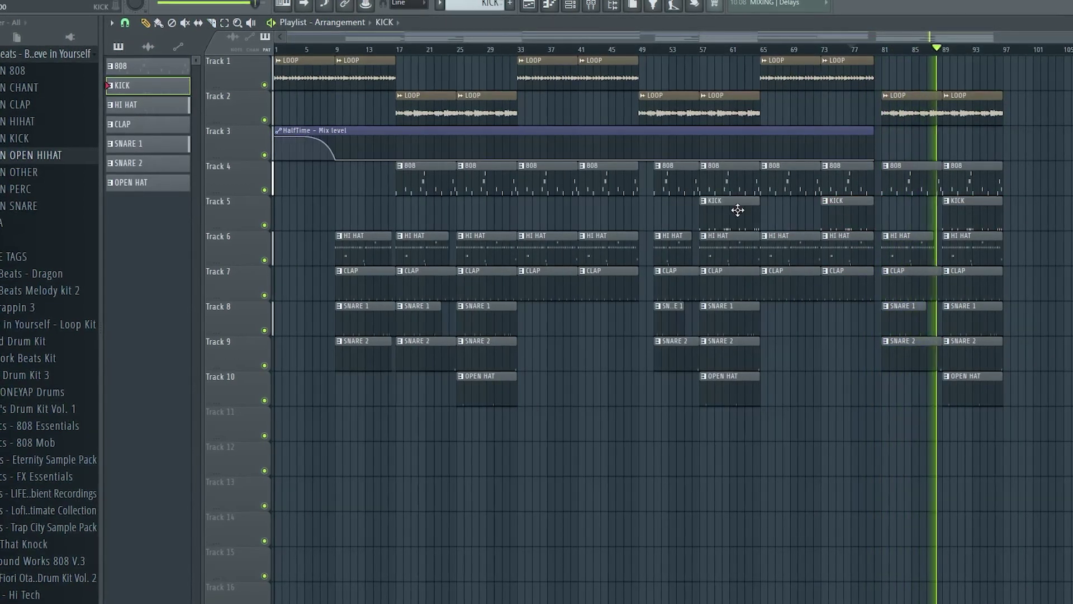
Load Fruity parametric EQ 2 and Fruity soft clipper on the Master track and return to the playlist.
{"action": "key", "text": "F9"}
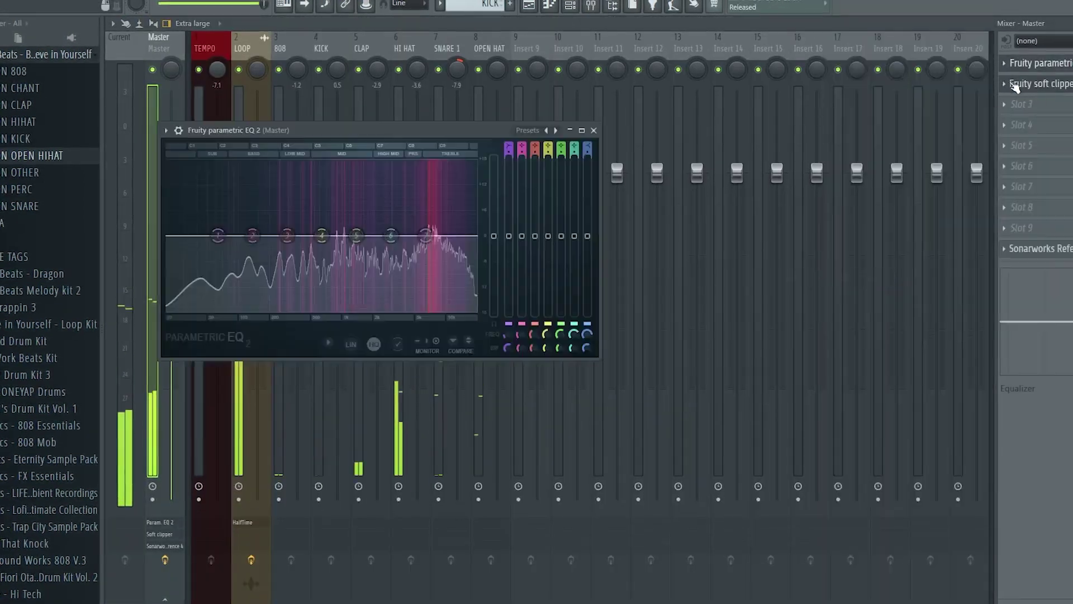
{"action": "left_click", "coordinate": [594, 130]}
{"action": "left_click", "coordinate": [1034, 83]}
{"action": "key", "text": "F5"}
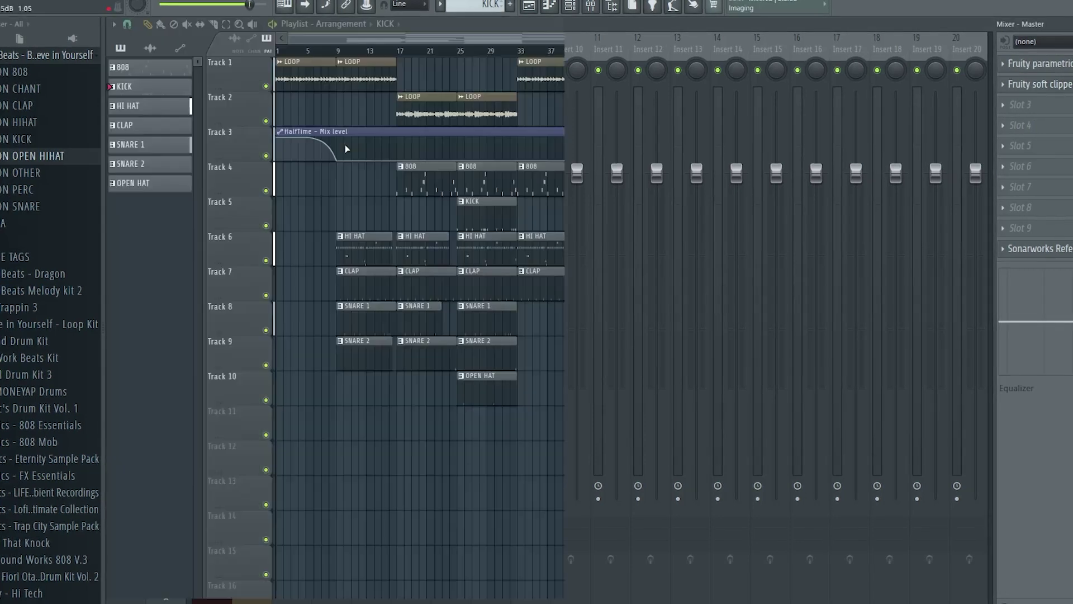
Place the 808 TAG sample on Track 11 just before bar 17 and again around bar 49.
{"action": "left_click", "coordinate": [17, 256]}
{"action": "mouse_move", "coordinate": [17, 256]}
{"action": "left_mouse_down"}
{"action": "mouse_move", "coordinate": [384, 376]}
{"action": "mouse_move", "coordinate": [391, 427]}
{"action": "left_mouse_up"}
{"action": "left_click", "coordinate": [655, 426]}
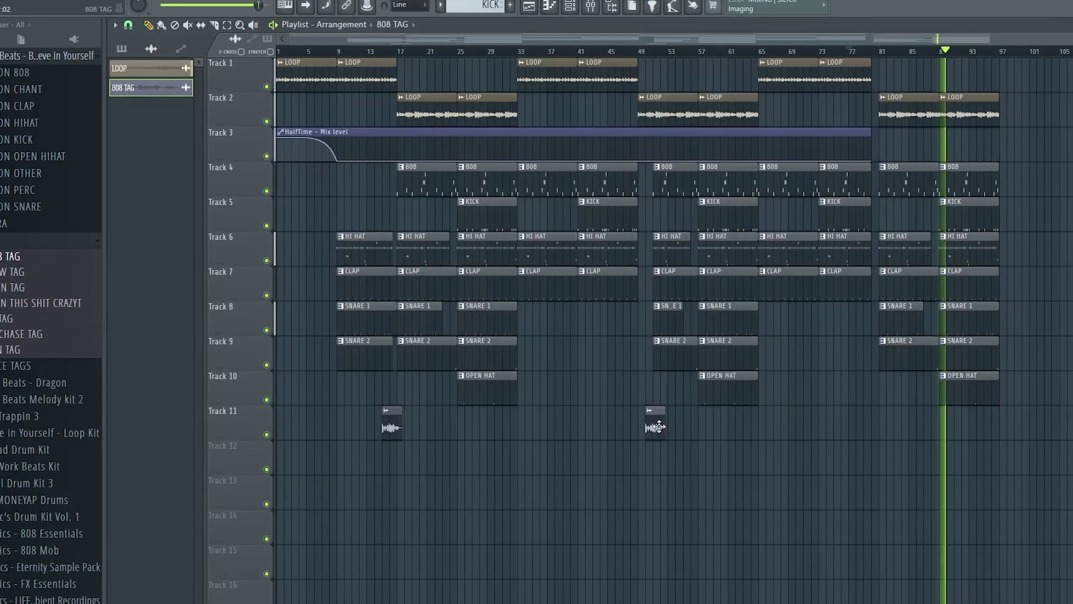
Add the CROW TAG at bar 1 on Track 11 and route the 808 TAG and CROW TAG to mixer tracks 11 and 12.
{"action": "key", "text": "F9"}
{"action": "left_click", "coordinate": [610, 50]}
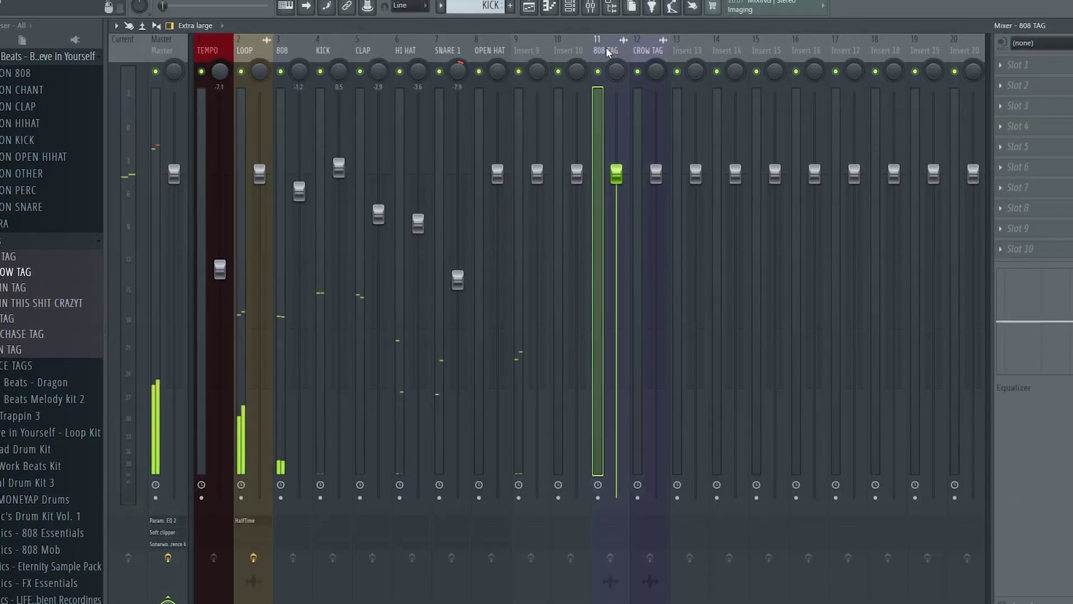
{"action": "left_click", "coordinate": [662, 52]}
{"action": "key", "text": "F5"}
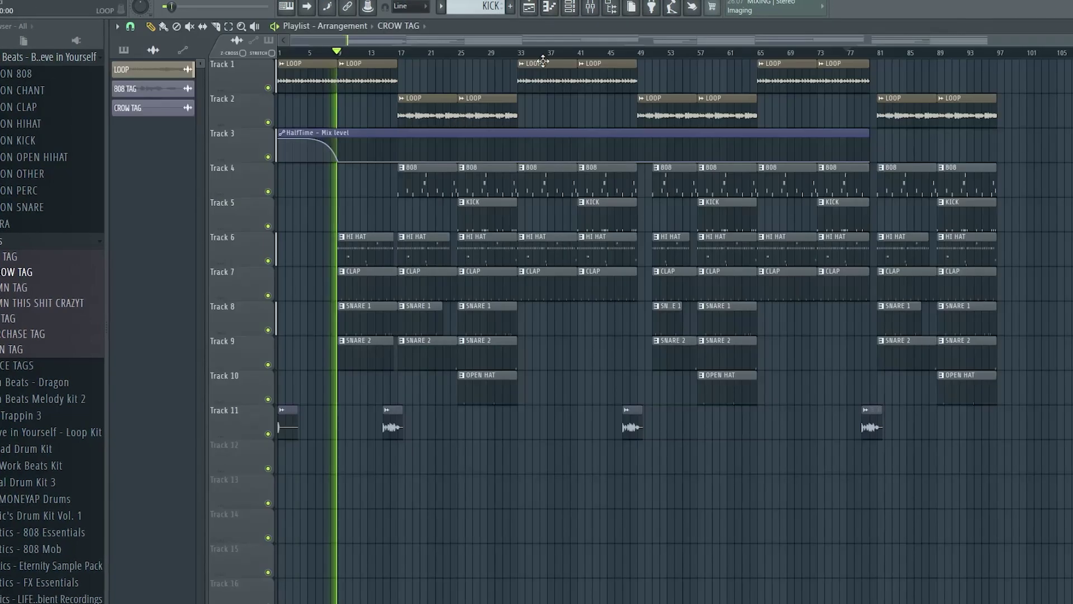
Add the Baxon STUFF trans effect on Track 12 around bar 17.
{"action": "key", "text": "F6"}
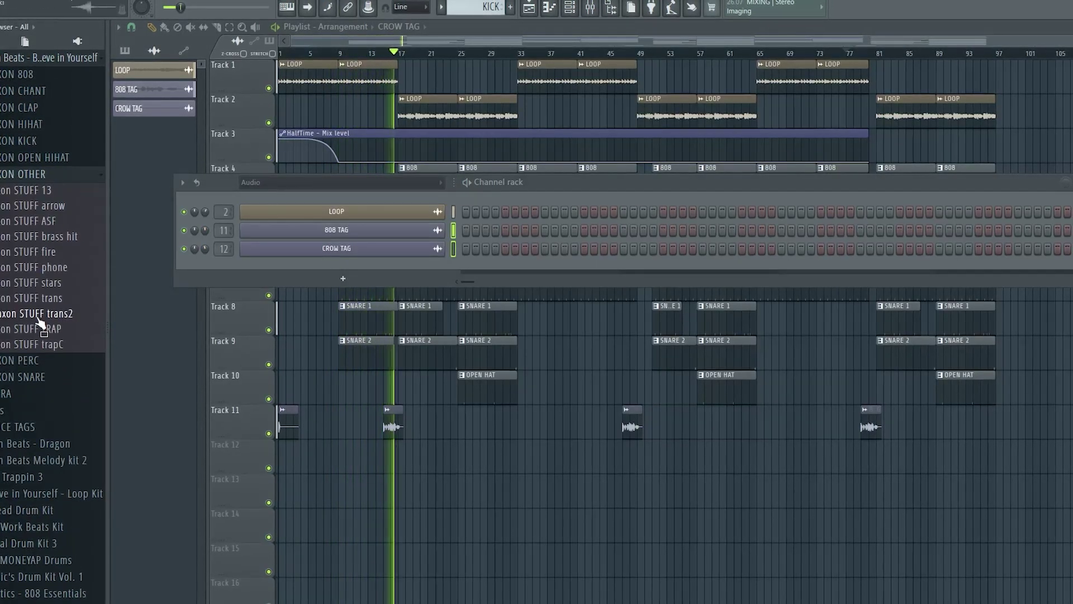
{"action": "left_click_drag", "start_coordinate": [389, 468], "coordinate": [391, 468]}
{"action": "key", "text": "F6"}
{"action": "scroll", "coordinate": [391, 468], "scroll_direction": "up", "scroll_amount": 3}
Try pitch and time-stretch changes on the Baxon STUFF trans clip and lower its volume.
{"action": "double_click", "coordinate": [559, 453]}
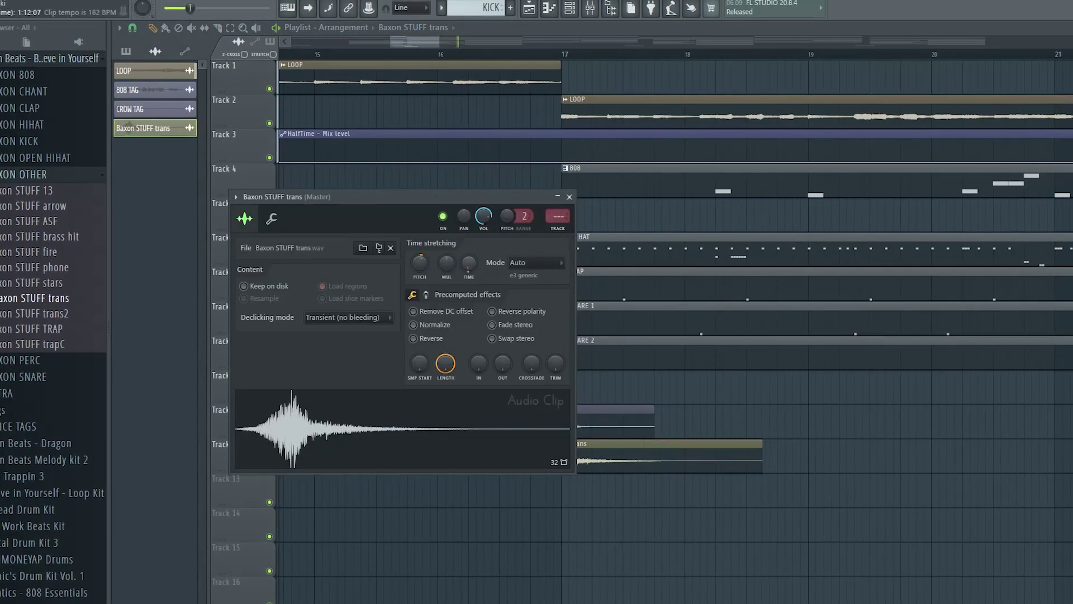
{"action": "key", "text": "Escape"}
{"action": "scroll", "coordinate": [611, 455], "scroll_direction": "down", "scroll_amount": 2}
{"action": "double_click", "coordinate": [585, 451]}
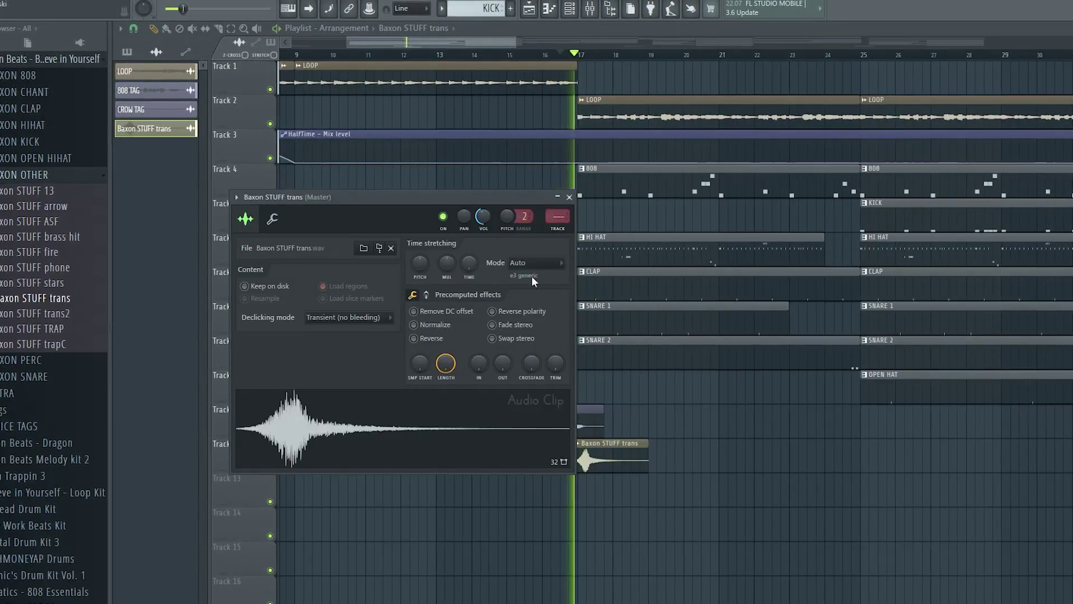
{"action": "key", "text": "Escape"}
Shorten the Baxon STUFF trans clip and shift it earlier so its swell peaks at about bar 17.
{"action": "scroll", "coordinate": [642, 441], "scroll_direction": "up", "scroll_amount": 3}
{"action": "double_click", "coordinate": [642, 450]}
{"action": "left_click", "coordinate": [569, 197]}
{"action": "scroll", "coordinate": [727, 450], "scroll_direction": "down", "scroll_amount": 1}
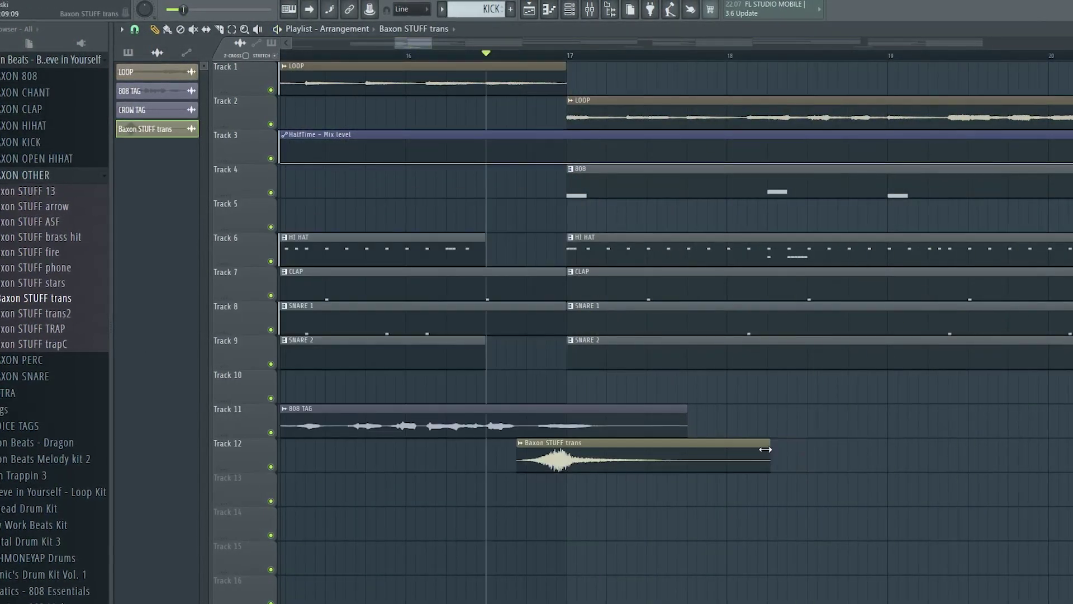
Trim the end of the Baxon STUFF trans clip on Track 12 and align its swell peak with bar 17.
{"action": "left_click_drag", "start_coordinate": [765, 449], "coordinate": [615, 455]}
{"action": "scroll", "coordinate": [616, 455], "scroll_direction": "down", "scroll_amount": 1}
{"action": "scroll", "coordinate": [646, 444], "scroll_direction": "up", "scroll_amount": 3}
{"action": "double_click", "coordinate": [647, 450]}
{"action": "key", "text": "Escape"}
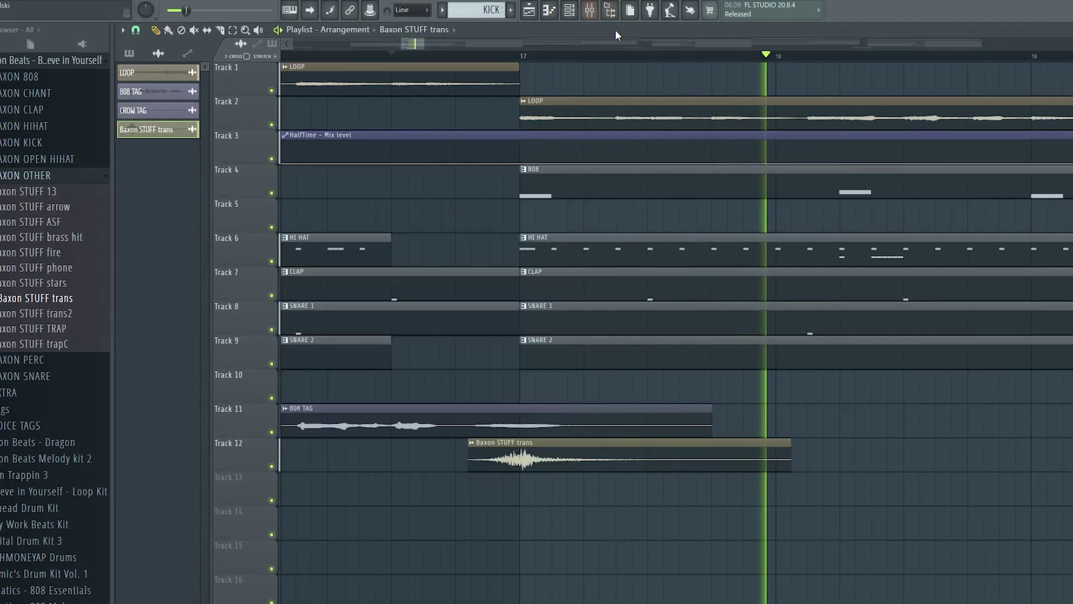
Route the Baxon STUFF trans clip to mixer track 13 and set up insert 16 as a teal VALHALLA reverb track.
{"action": "key", "text": "ctrl+l"}
{"action": "right_click", "coordinate": [820, 45]}
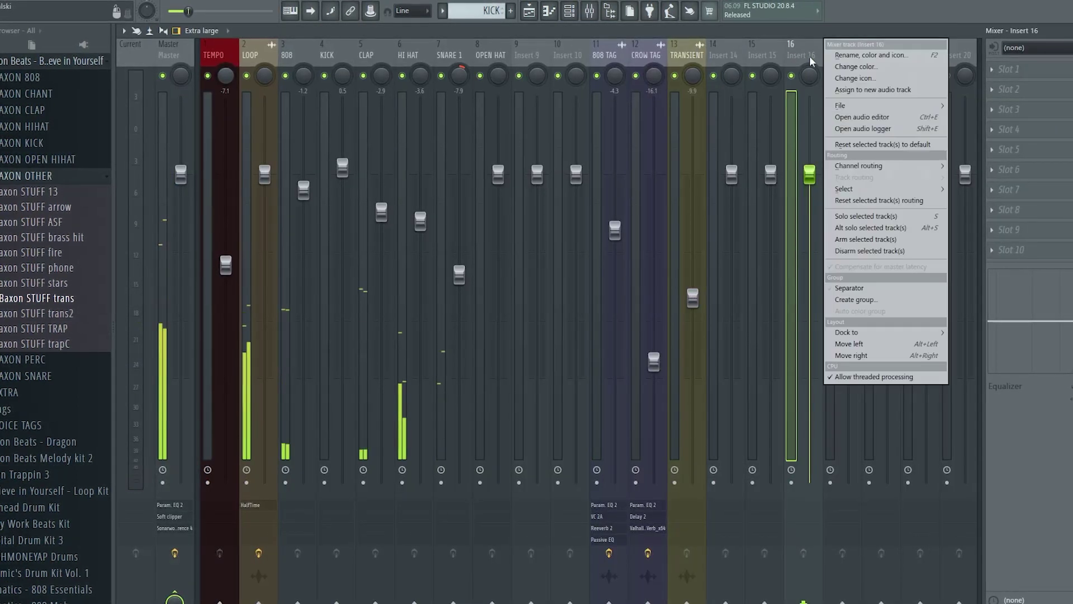
{"action": "left_click", "coordinate": [1001, 280]}
Color the mixer tracks from KICK to OPEN HAT dark blue, the LOOP track green and the 808 track purple.
{"action": "left_click_drag", "start_coordinate": [491, 55], "coordinate": [287, 55]}
{"action": "right_click", "coordinate": [315, 55]}
{"action": "left_click", "coordinate": [347, 57]}
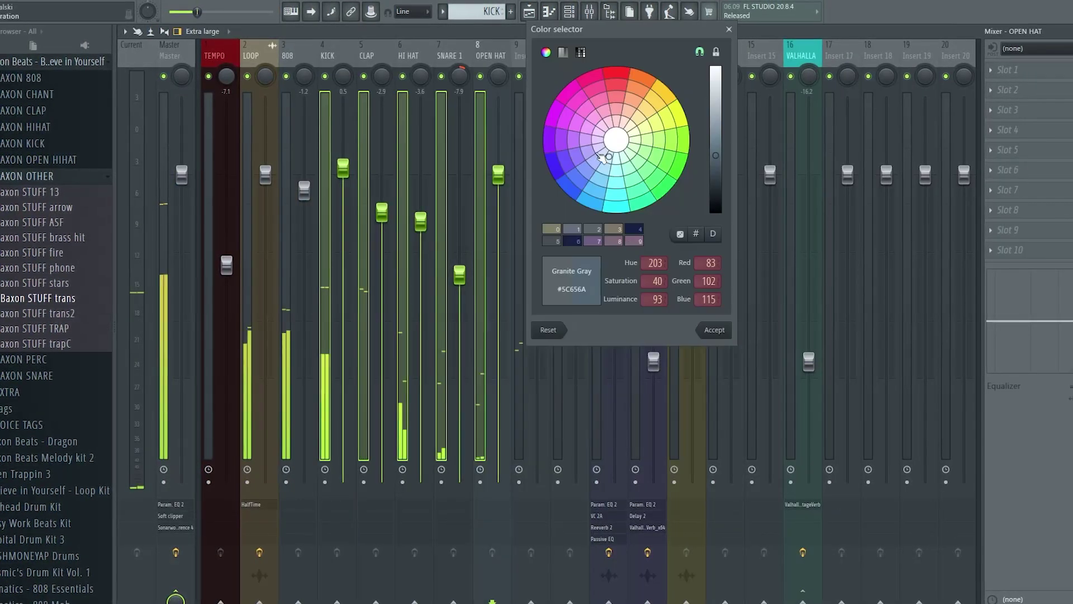
{"action": "key", "text": "Escape"}
{"action": "right_click", "coordinate": [323, 44]}
{"action": "left_click", "coordinate": [347, 58]}
{"action": "key", "text": "Return"}
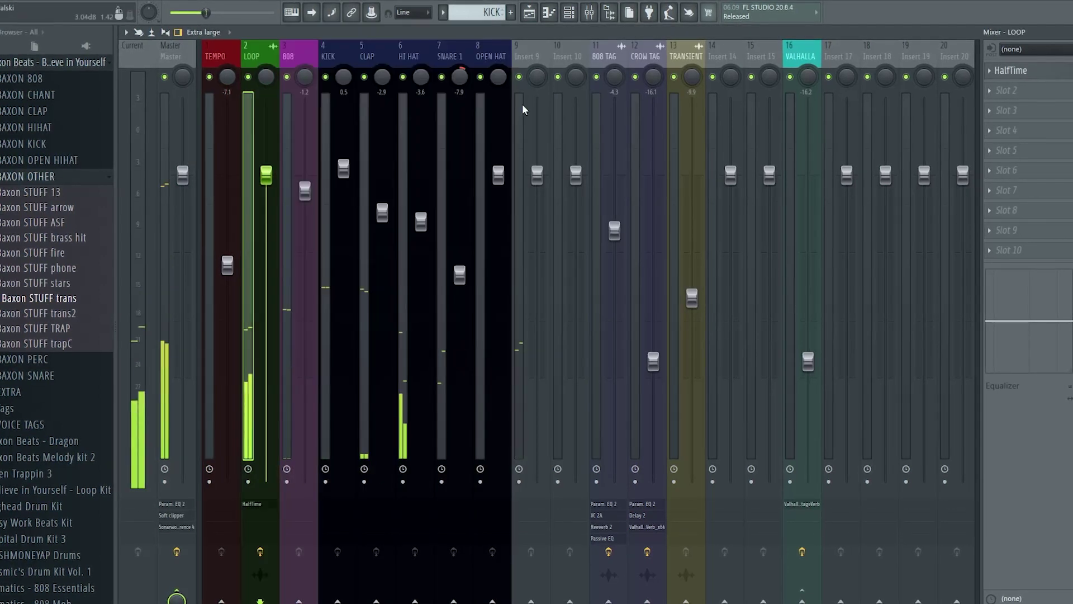
Add a dark blue SNARE 2 mixer track between SNARE 1 and OPEN HAT.
{"action": "type", "text": "NARE 2"}
{"action": "key", "text": "Return"}
{"action": "key", "text": "Return"}
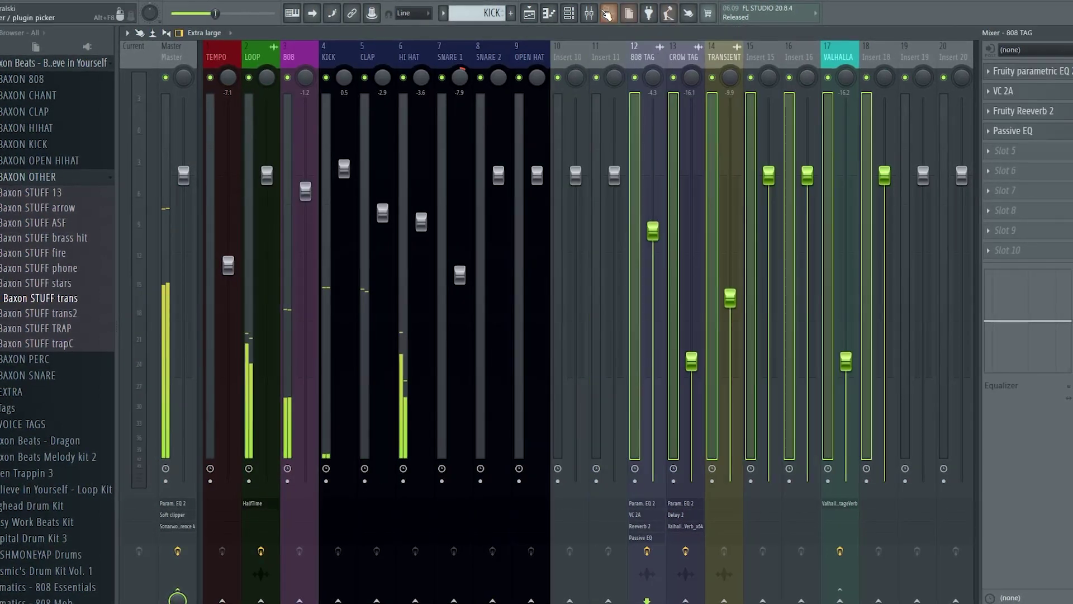
Name mixer insert 11 DRUMS, color it red and route the drum tracks into it.
{"action": "left_click", "coordinate": [603, 55]}
{"action": "key", "text": "F2"}
{"action": "type", "text": "DRUMS"}
{"action": "key", "text": "Return"}
{"action": "key", "text": "Return"}
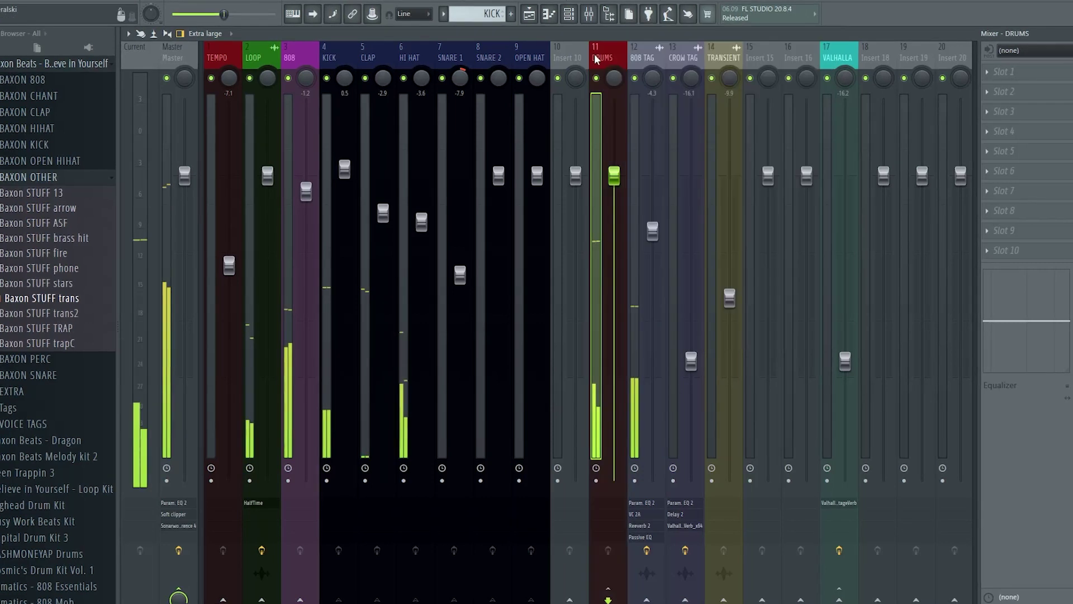
Load Cymatics Diablo Lite on the DRUMS track and group the tag, transition and VALHALLA tracks directly after it.
{"action": "left_click", "coordinate": [1004, 72]}
{"action": "mouse_move", "coordinate": [993, 88]}
{"action": "left_click", "coordinate": [805, 7]}
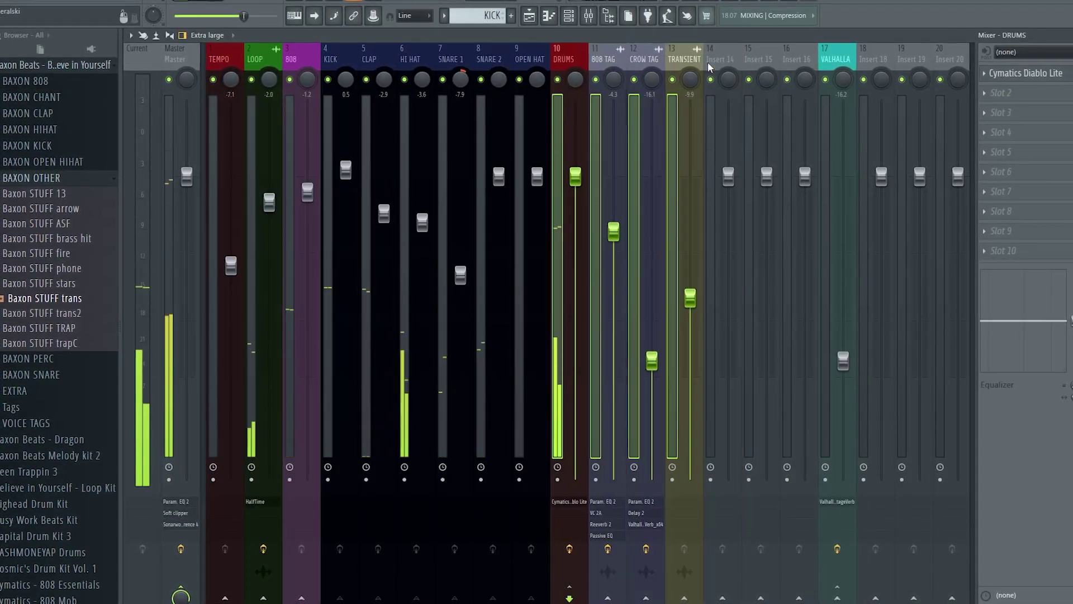
{"action": "left_click", "coordinate": [733, 70]}
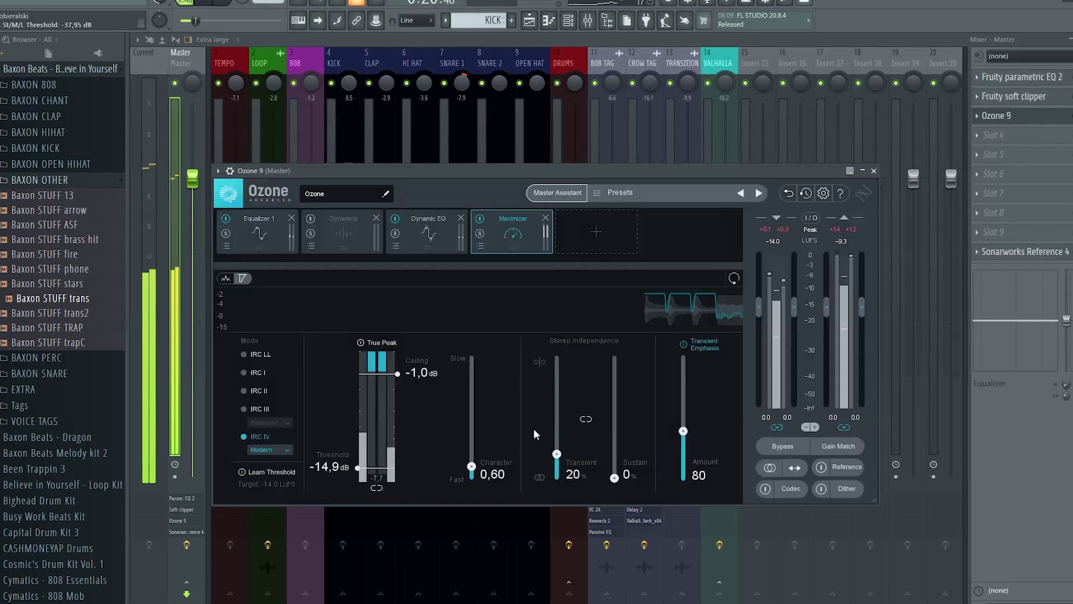
Raise the Ozone 9 Maximizer threshold on the master to -3.7 dB, then lower it slightly.
{"action": "left_click_drag", "start_coordinate": [358, 467], "coordinate": [358, 410]}
{"action": "left_click", "coordinate": [258, 235]}
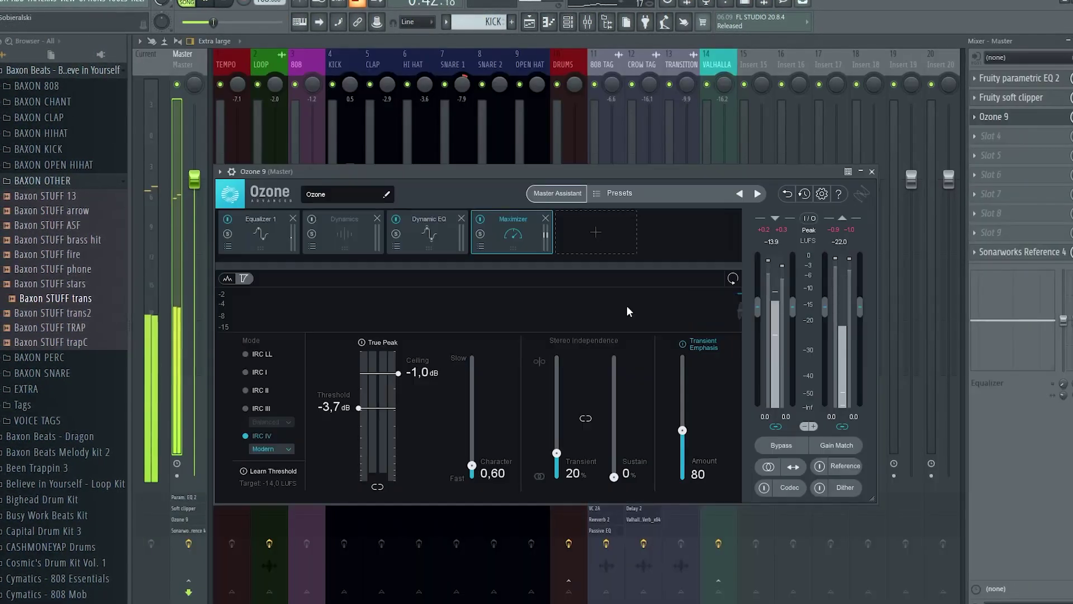
{"action": "left_click_drag", "start_coordinate": [358, 409], "coordinate": [360, 431]}
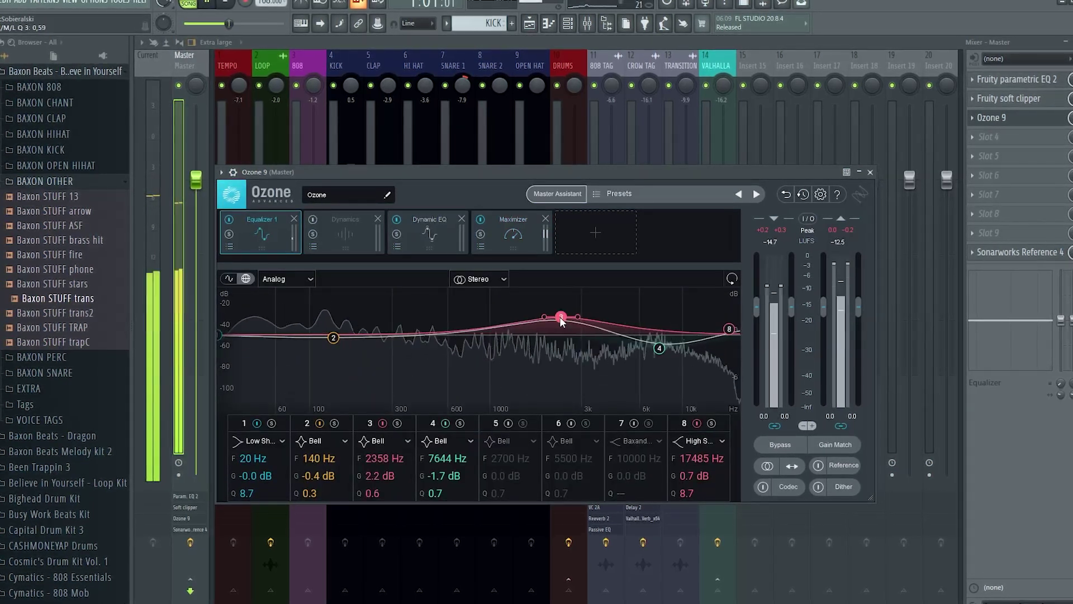
Reduce the 2358 Hz boost in Ozone's equalizer and add a Triode Exciter with a low amount before the Maximizer.
{"action": "left_click_drag", "start_coordinate": [562, 317], "coordinate": [561, 326]}
{"action": "left_click", "coordinate": [595, 232]}
{"action": "left_click", "coordinate": [587, 305]}
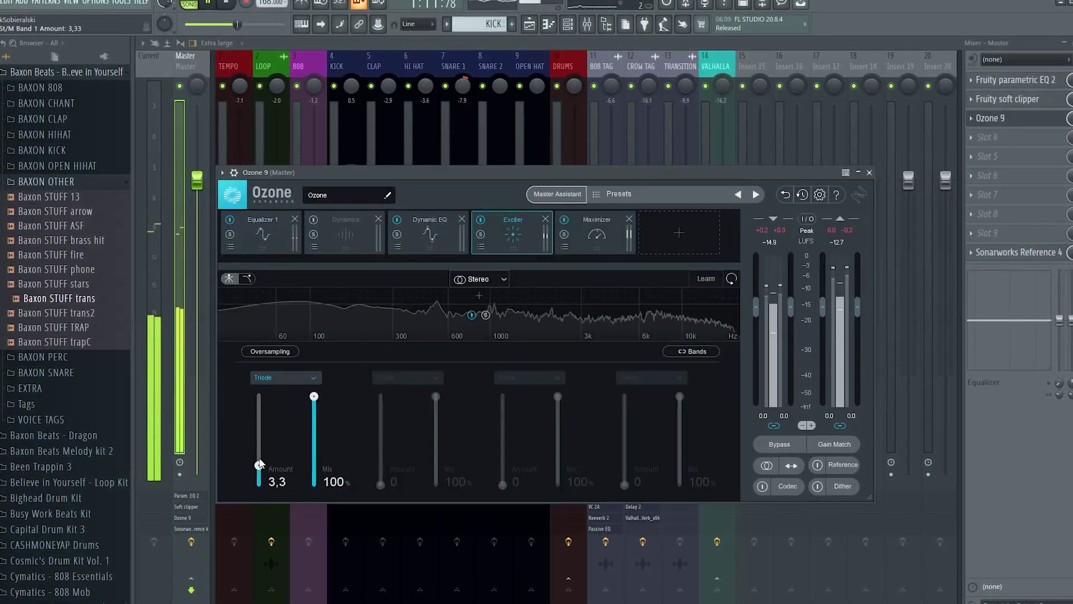
{"action": "left_click_drag", "start_coordinate": [278, 482], "coordinate": [280, 490]}
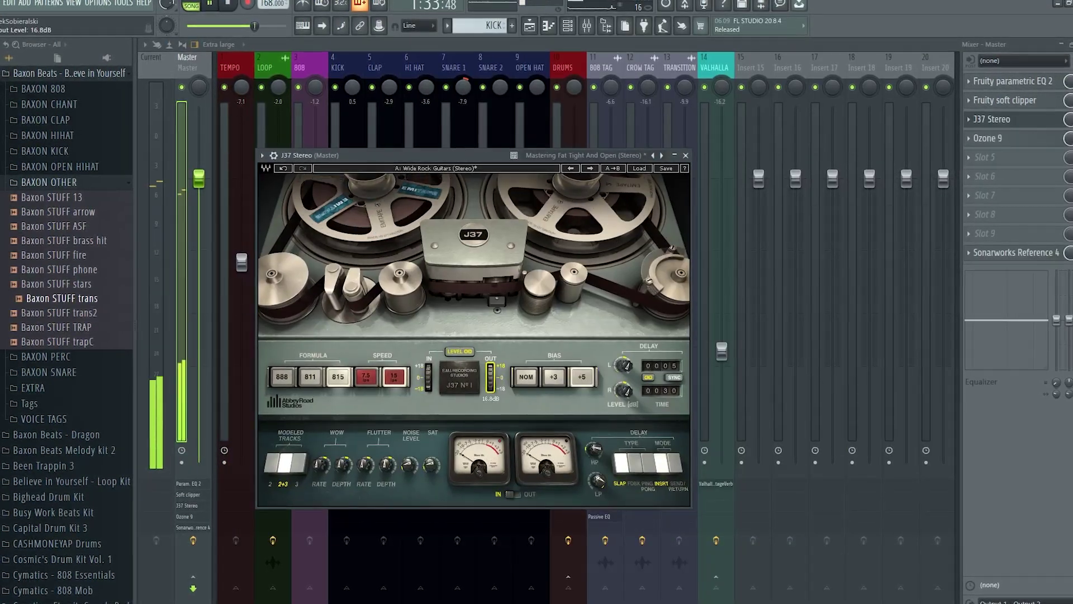
Audition J37 Stereo tape presets on the master, including Mastering Fat Tight And Open, Mastering Hi Freq Smoothing Round Bottom and Overheads 2.
{"action": "left_click", "coordinate": [581, 156]}
{"action": "left_click", "coordinate": [721, 531]}
{"action": "left_click", "coordinate": [581, 155]}
{"action": "left_click", "coordinate": [658, 321]}
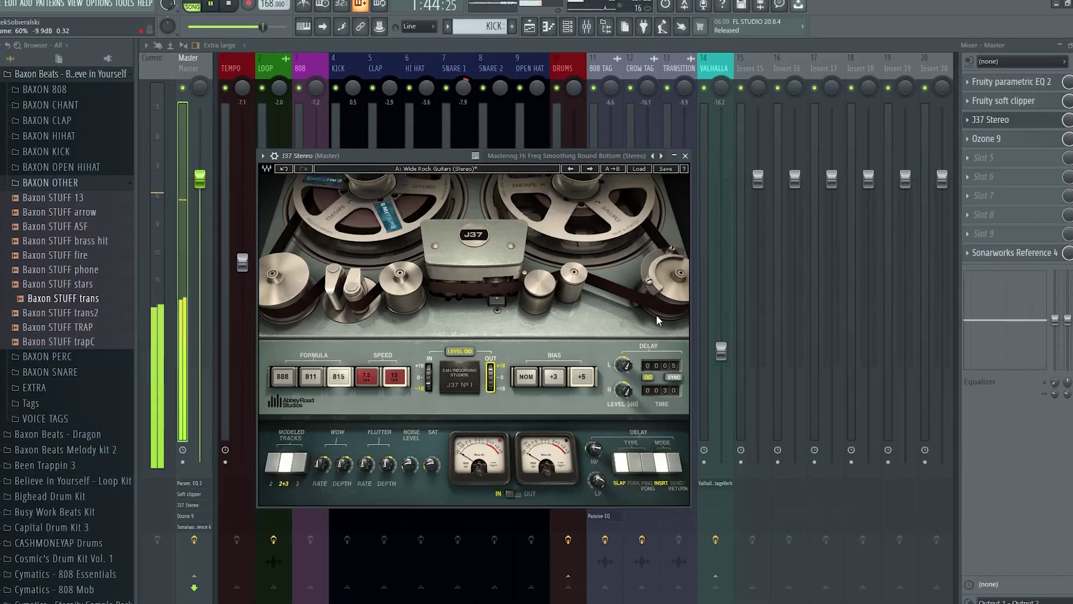
{"action": "left_click", "coordinate": [661, 155]}
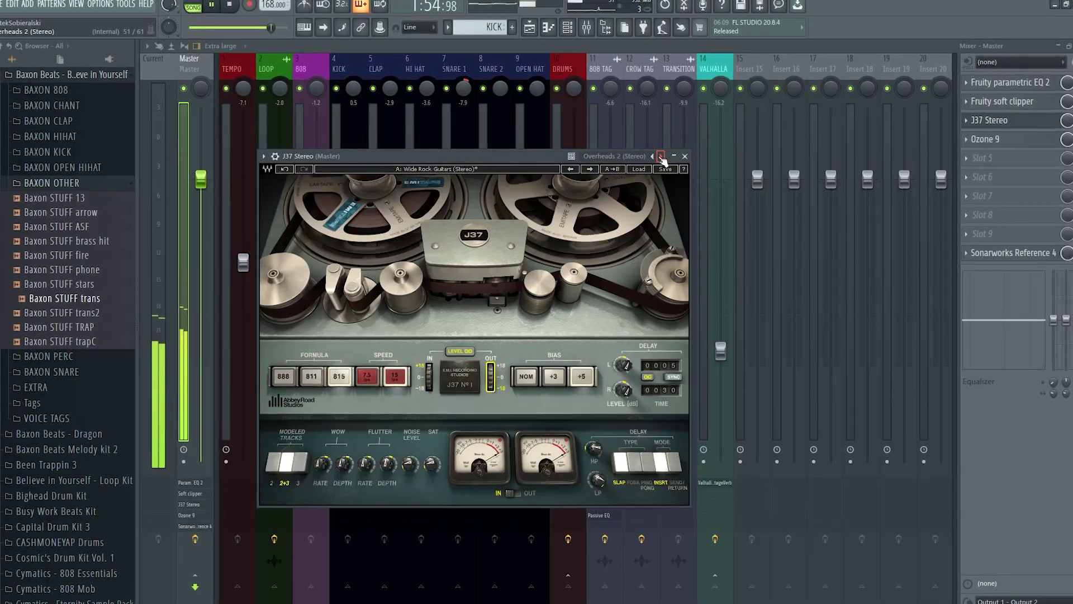
{"action": "left_click", "coordinate": [660, 156]}
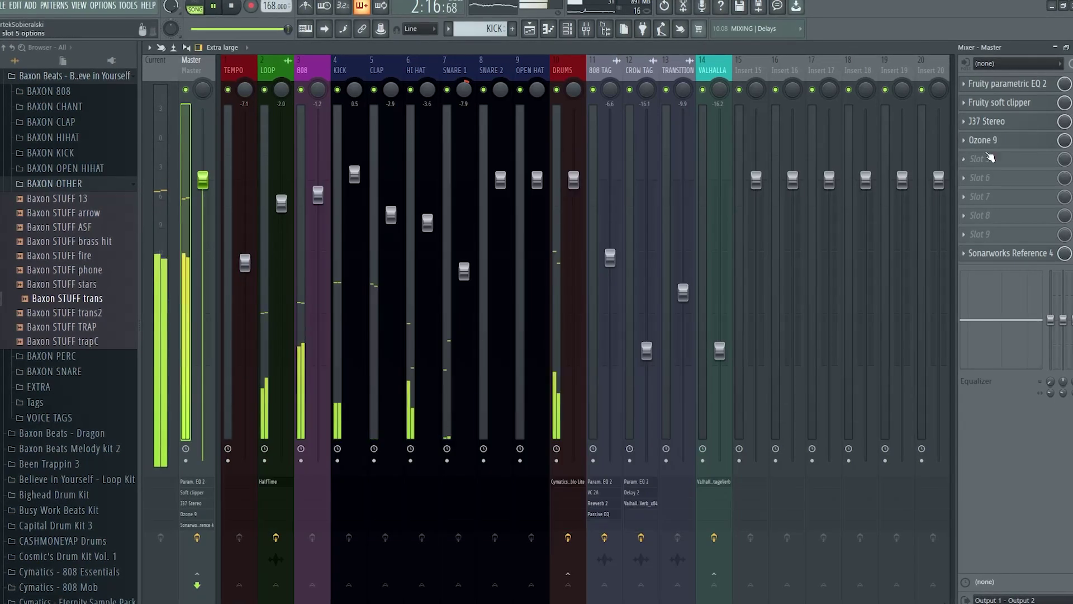
Save the project in the flps > 2021 folder as "Bag of weed 168 bpm f".
{"action": "key", "text": "F9"}
{"action": "key", "text": "ctrl+shift+s"}
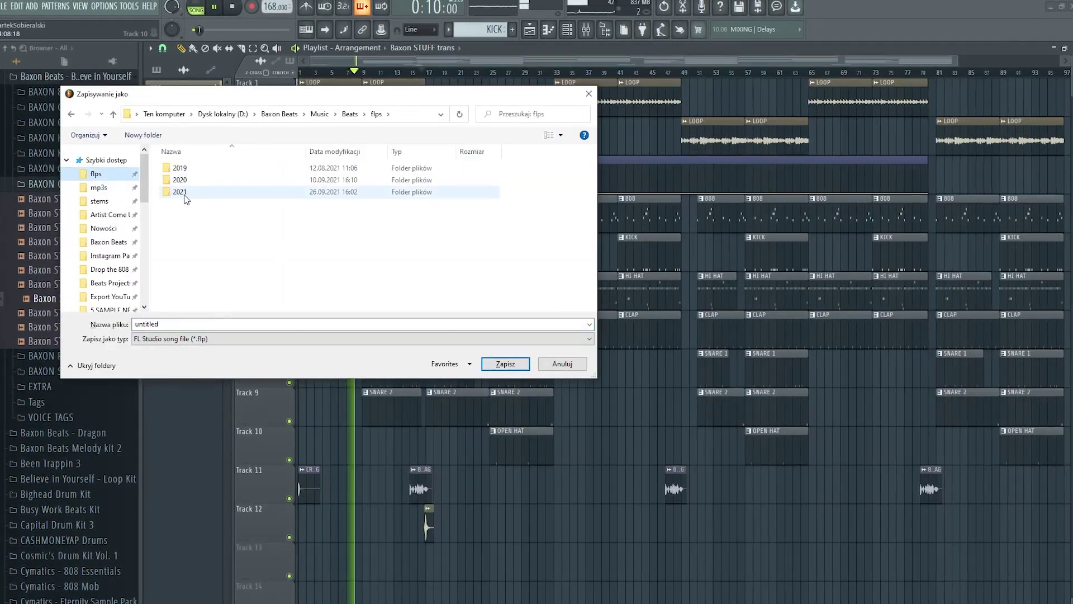
{"action": "type", "text": "cHILL"}
{"action": "key", "text": "BackSpace"}
{"action": "key", "text": "BackSpace"}
{"action": "key", "text": "BackSpace"}
{"action": "key", "text": "BackSpace"}
{"action": "key", "text": "BackSpace"}
{"action": "type", "text": "Chill"}
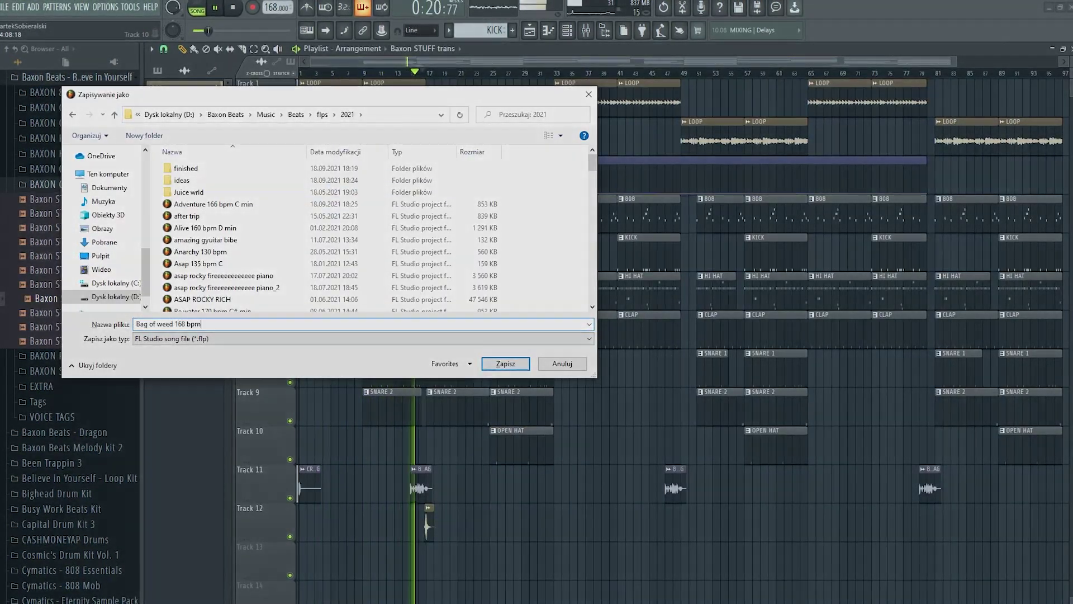
{"action": "left_click", "coordinate": [504, 364]}
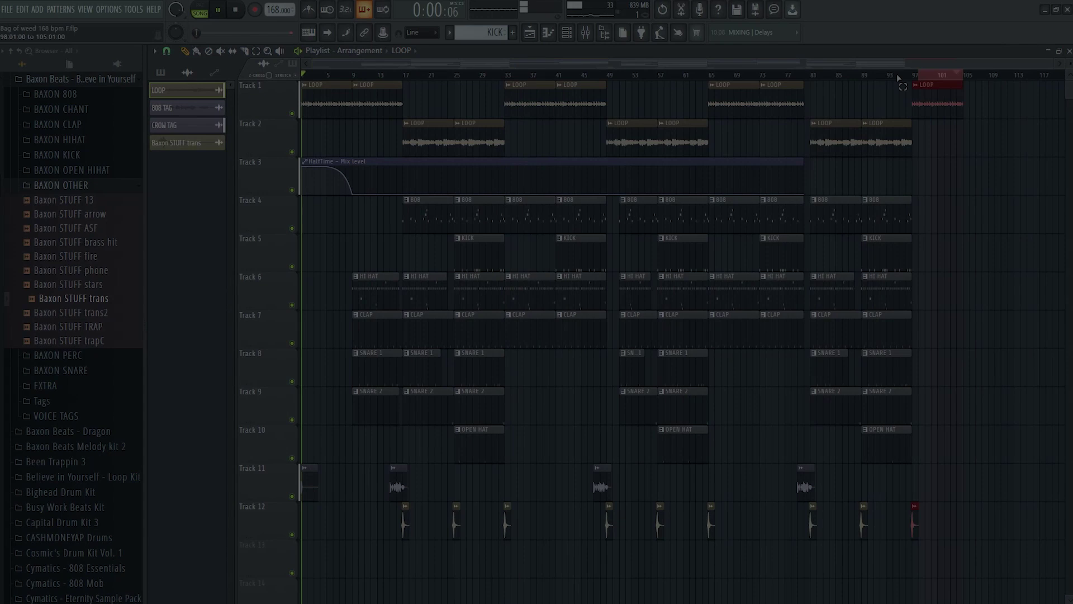
Select the whole arrangement and start exporting it as an MP3 to the mp3s > 2021 folder.
{"action": "key", "text": "F9"}
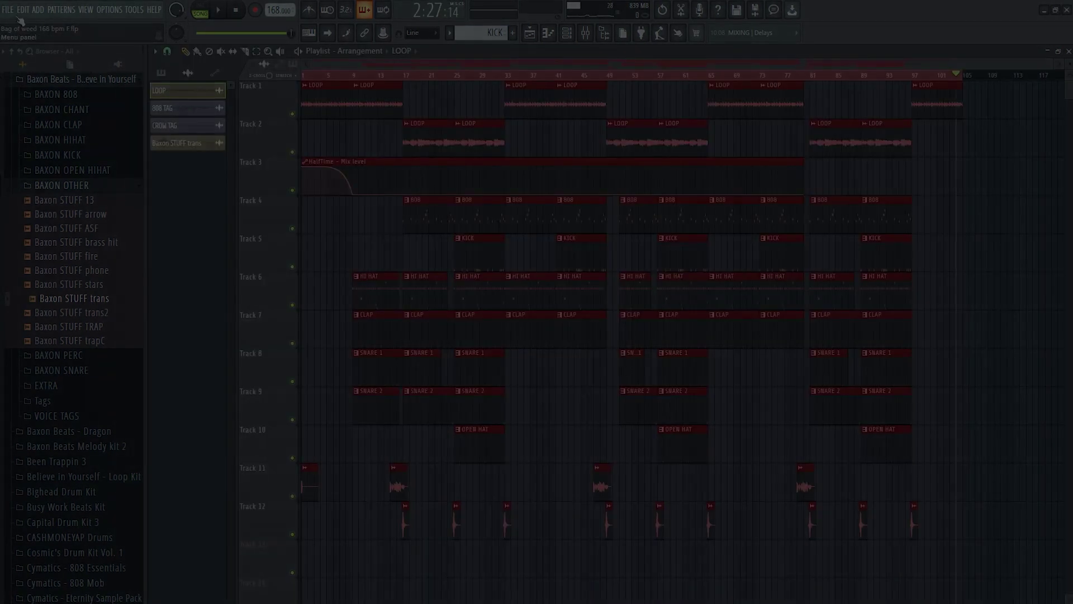
{"action": "key", "text": "ctrl+shift+r"}
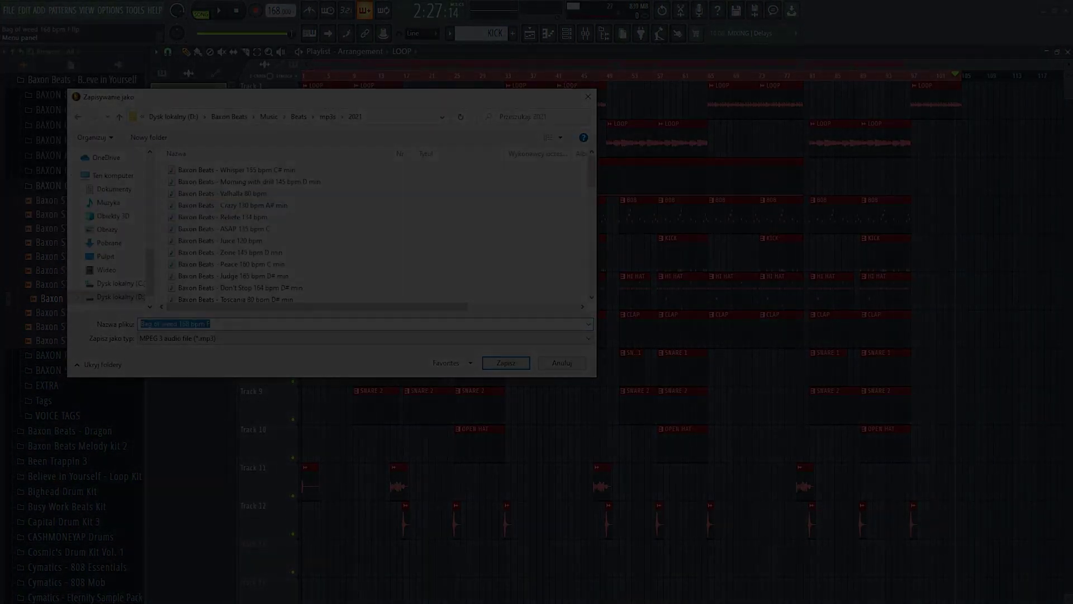